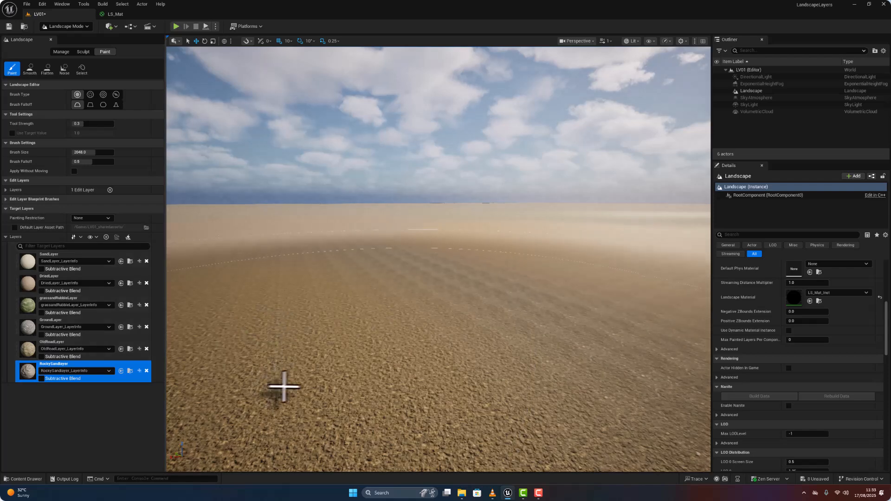
mouse_move(405, 315)
right_down()
mouse_move(394, 279)
mouse_move(409, 278)
mouse_move(409, 290)
mouse_move(427, 300)
mouse_move(487, 320)
mouse_move(483, 293)
mouse_move(492, 348)
mouse_move(407, 283)
right_up()
key(w)
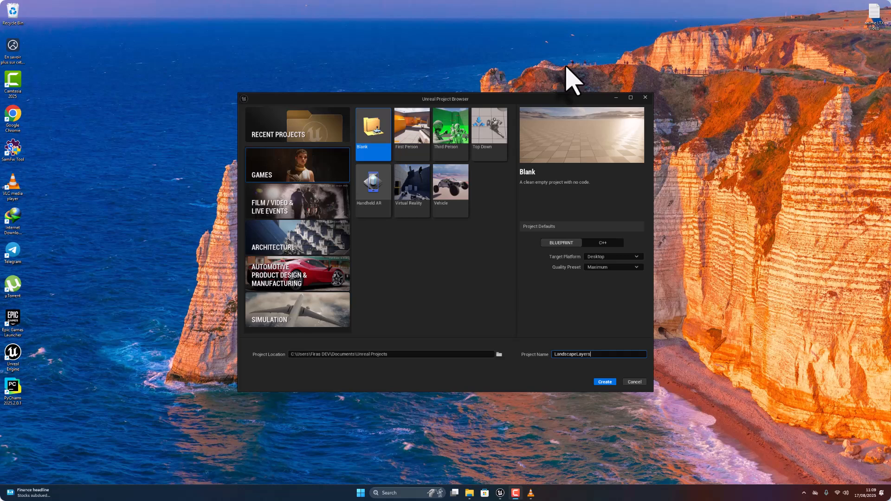
Create the LandscapeLayers project from the Third Person games template
click(457, 127)
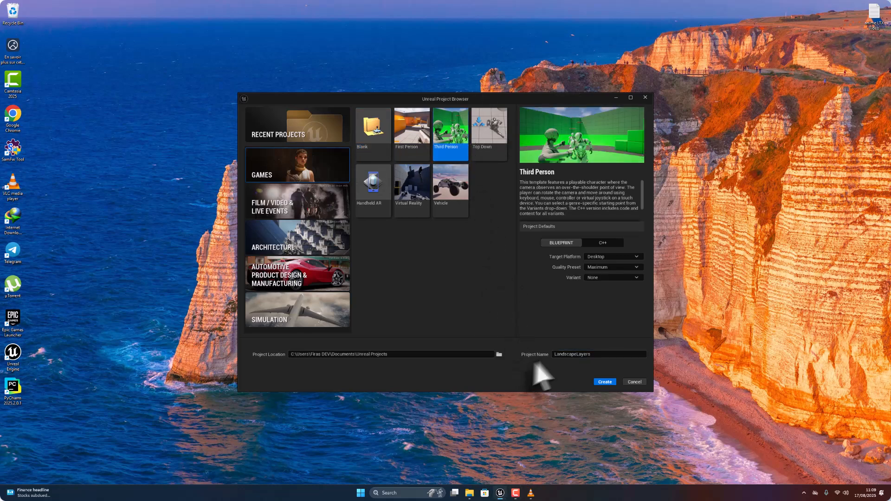
click(605, 382)
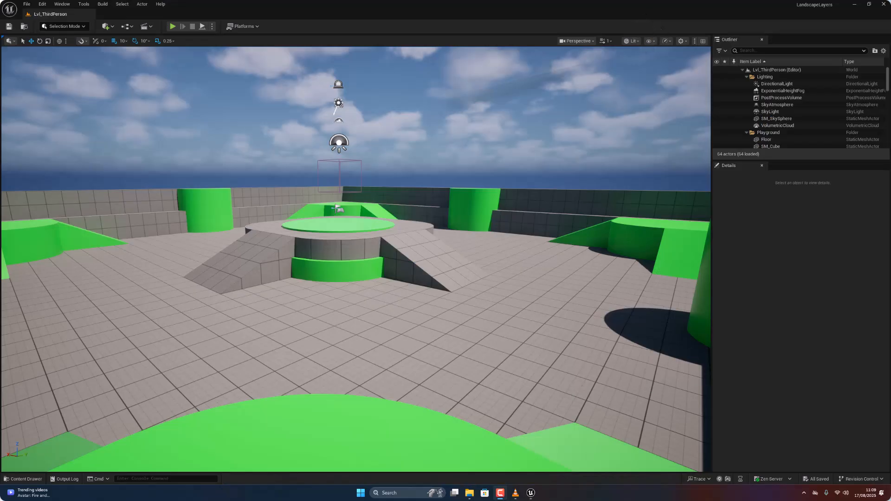
Create a new level from the Empty Level template
click(26, 4)
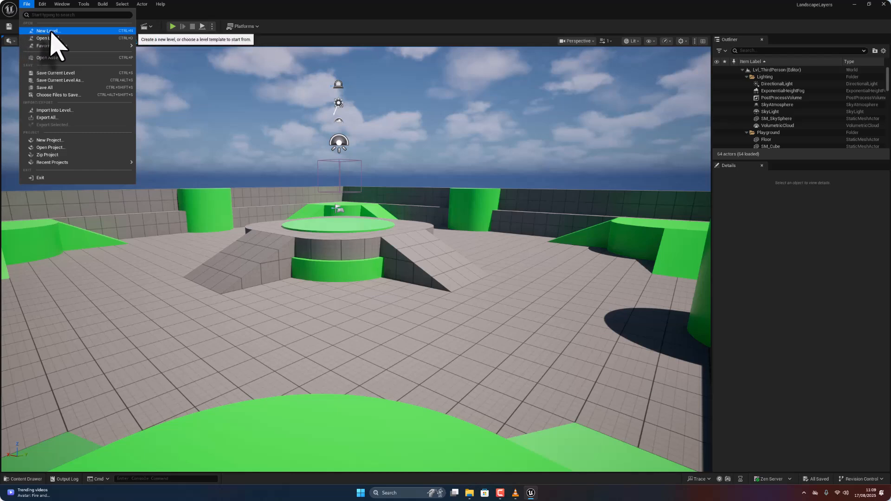
click(46, 31)
click(498, 206)
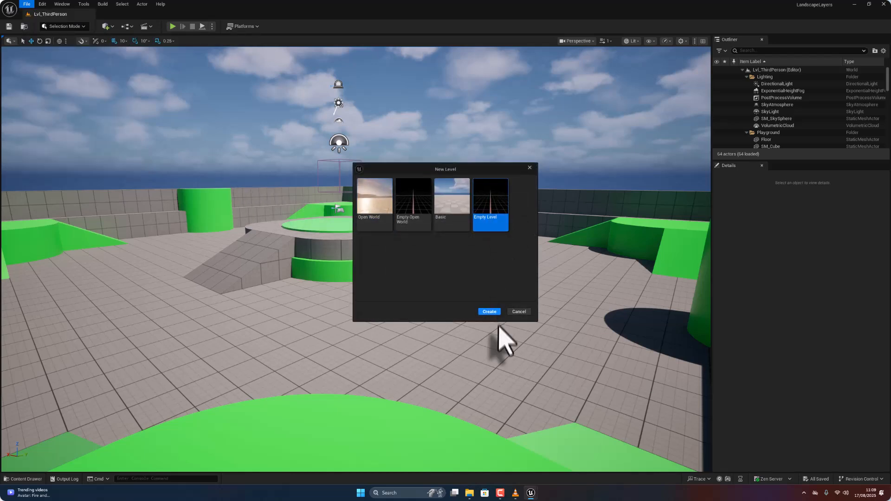
click(491, 312)
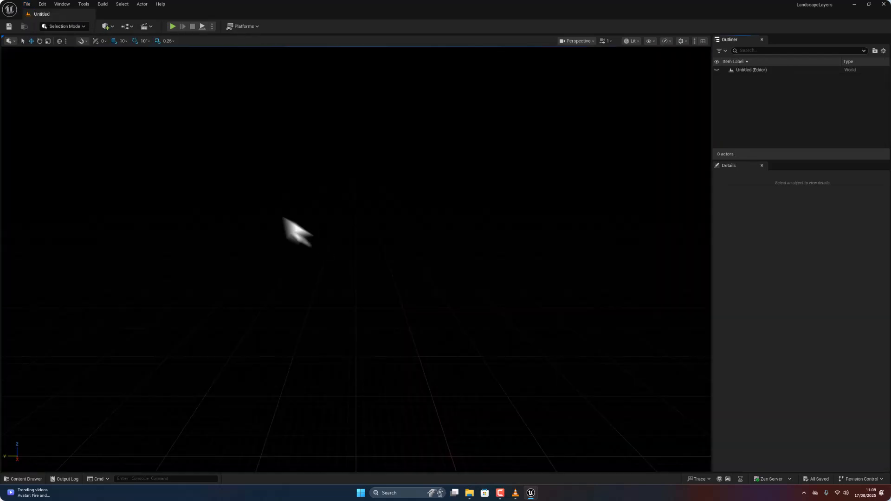
Switch to Landscape mode and create a new landscape with 63x63-quad sections and 8 x 8 components
click(68, 27)
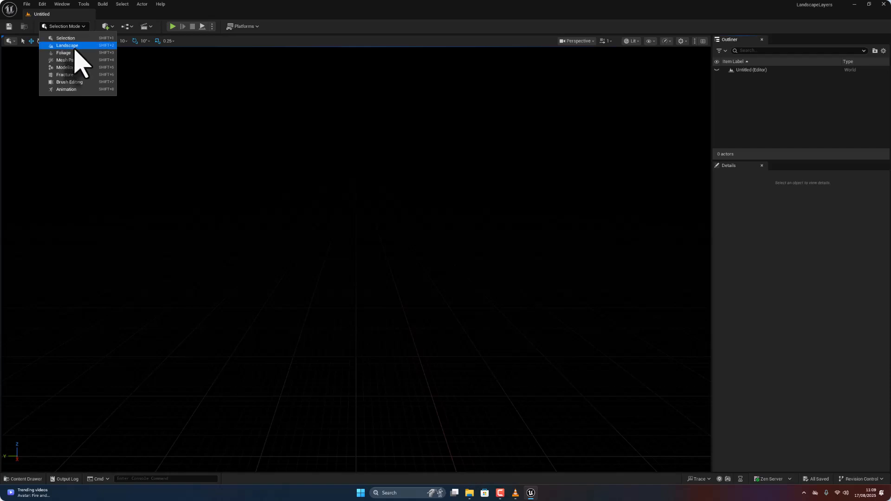
click(74, 46)
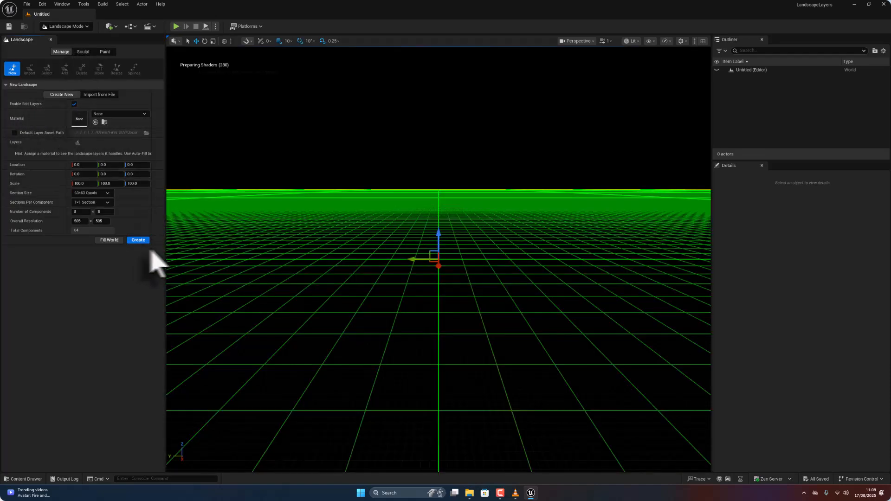
click(140, 240)
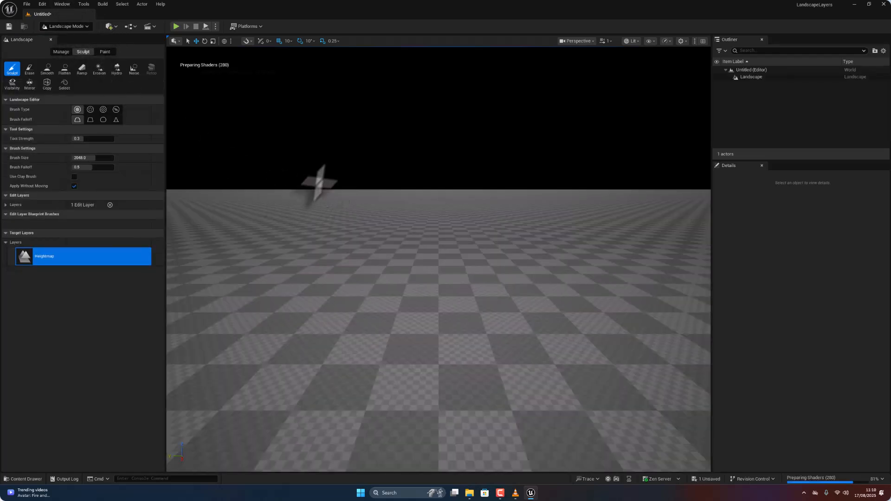
Add a sky light, directional light, sky atmosphere, volumetric cloud and height fog with the Env. Light Mixer
click(62, 5)
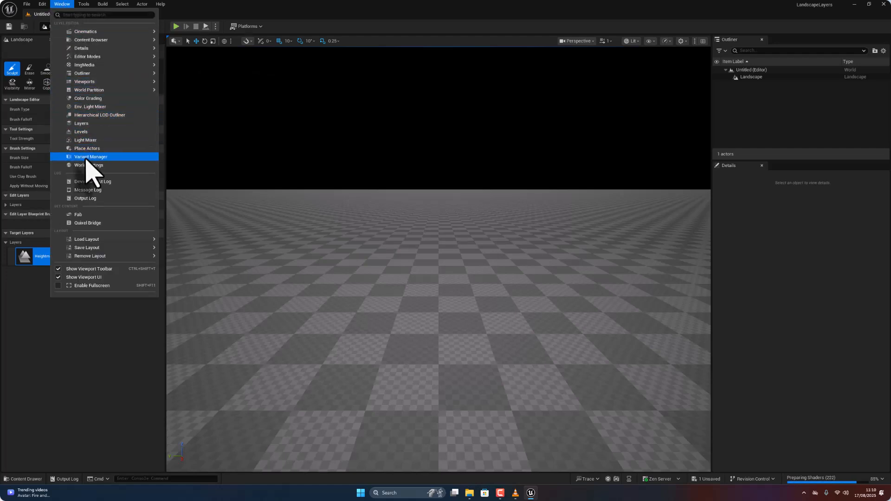
click(108, 106)
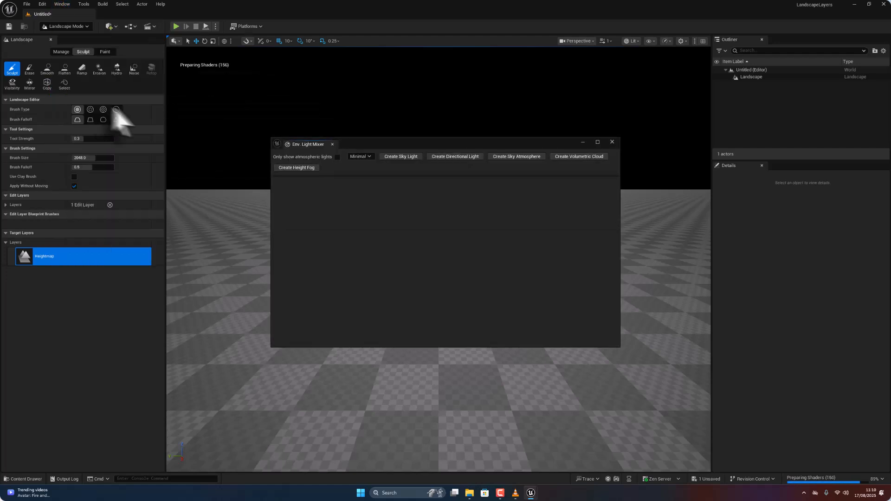
click(402, 159)
click(409, 158)
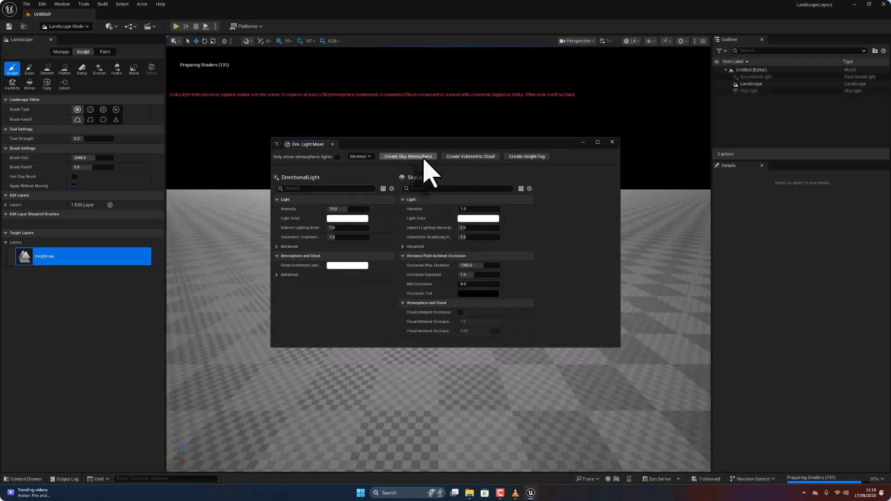
click(409, 157)
click(409, 157)
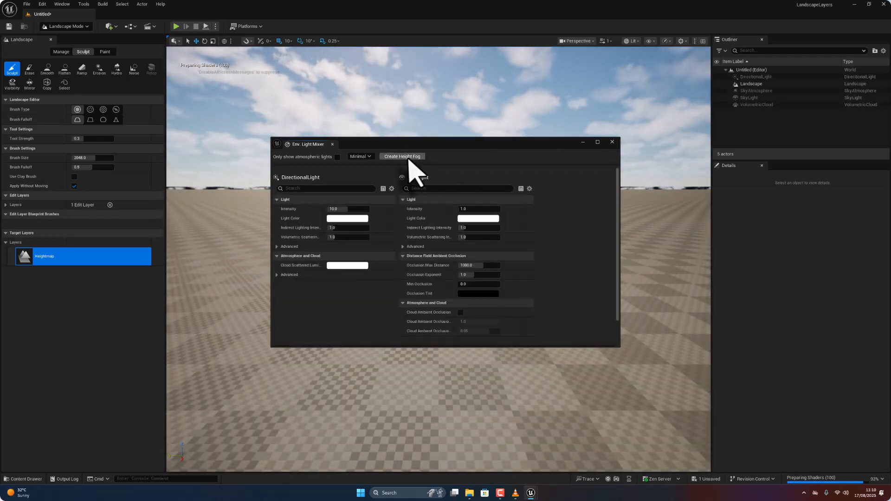
click(408, 157)
Enable Volumetric Fog on the exponential height fog and close the Env. Light Mixer
drag(619, 215, 618, 341)
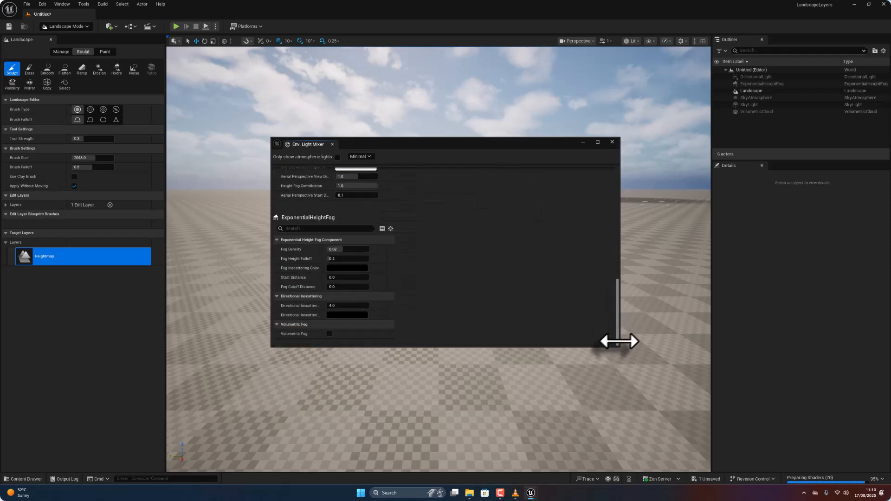
click(330, 334)
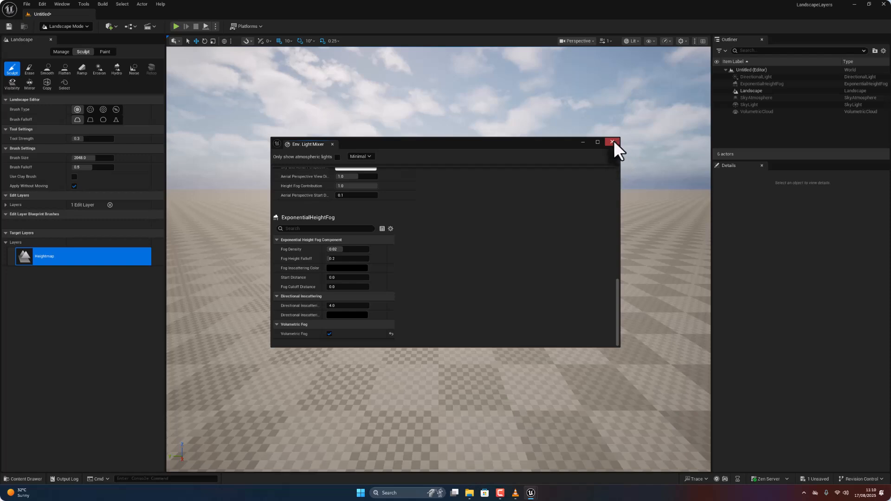
click(612, 143)
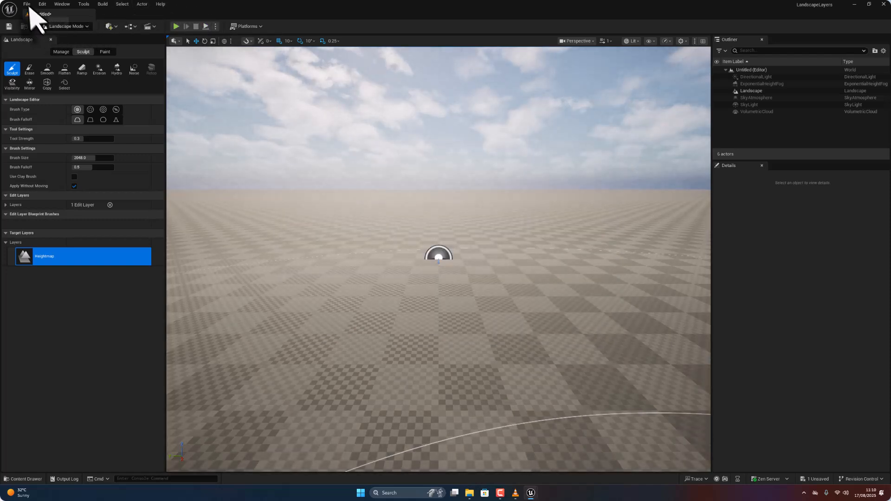
Save the current level as LV01 in the Content folder
click(29, 7)
click(54, 85)
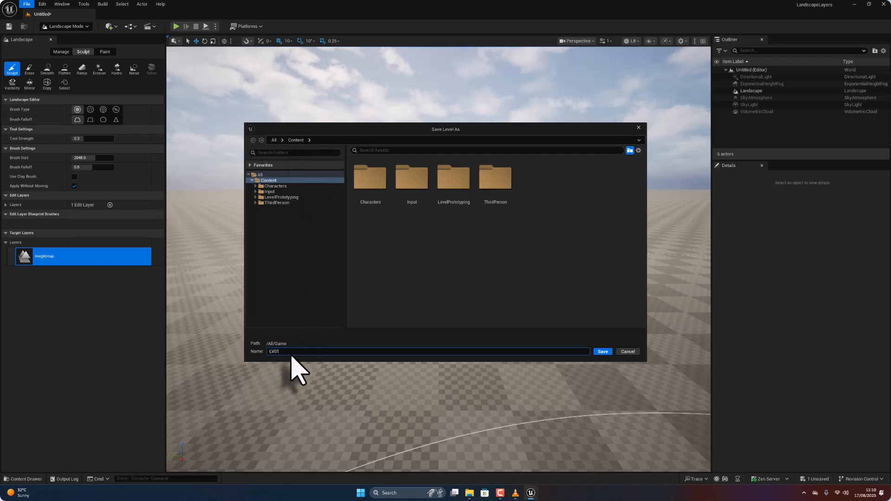
click(602, 351)
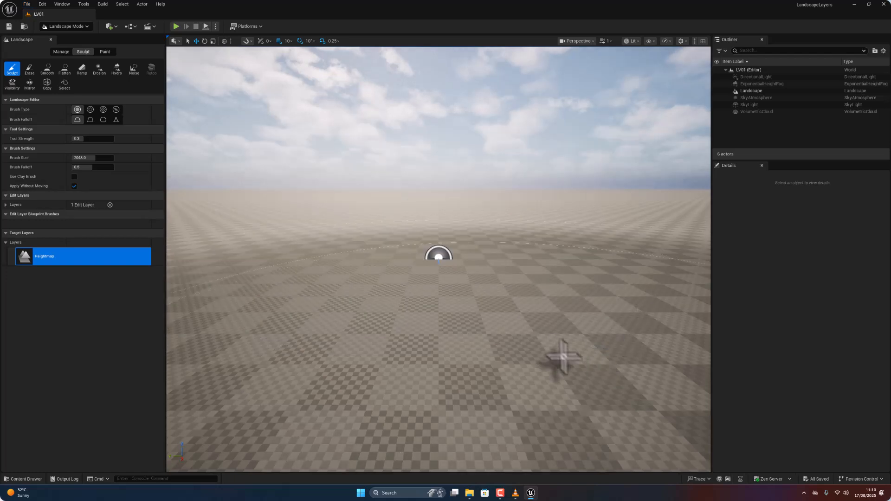
Return the editor to Selection mode and open the Fab asset library from the project's content browser
click(86, 26)
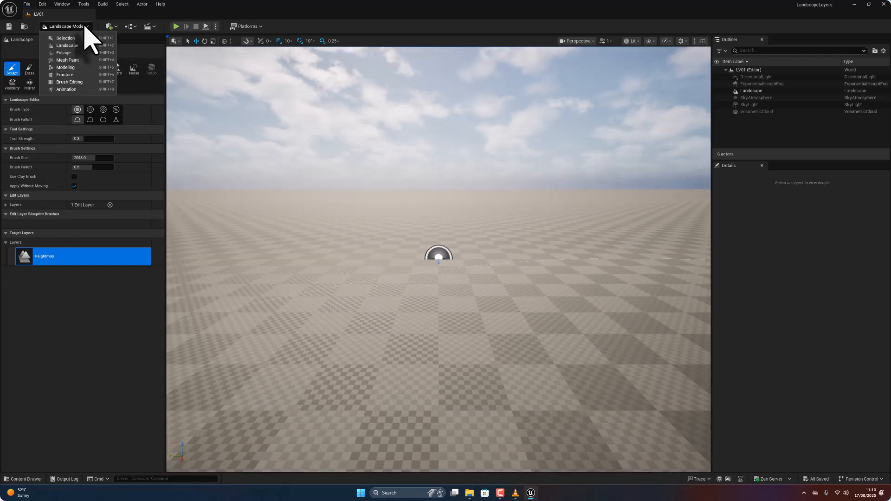
click(81, 39)
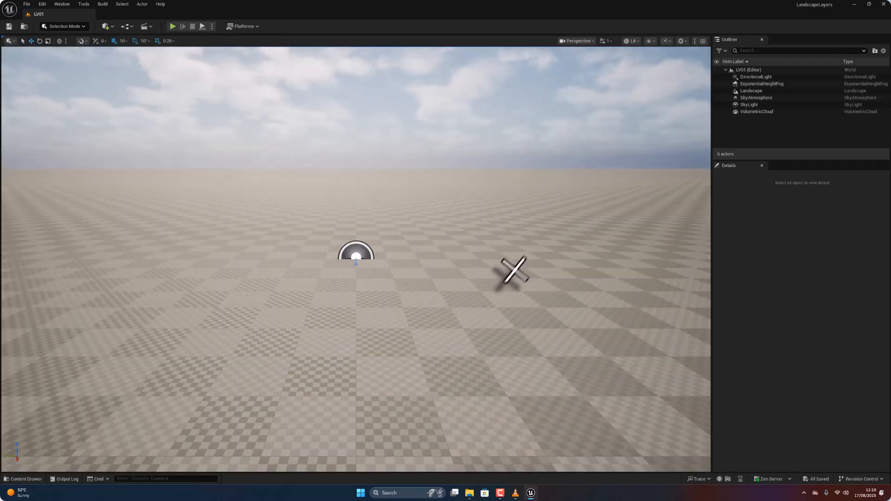
click(25, 479)
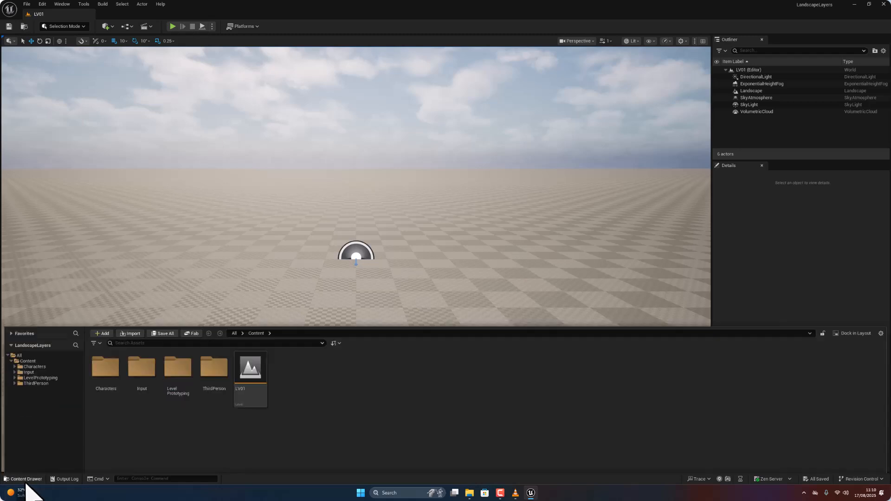
click(97, 319)
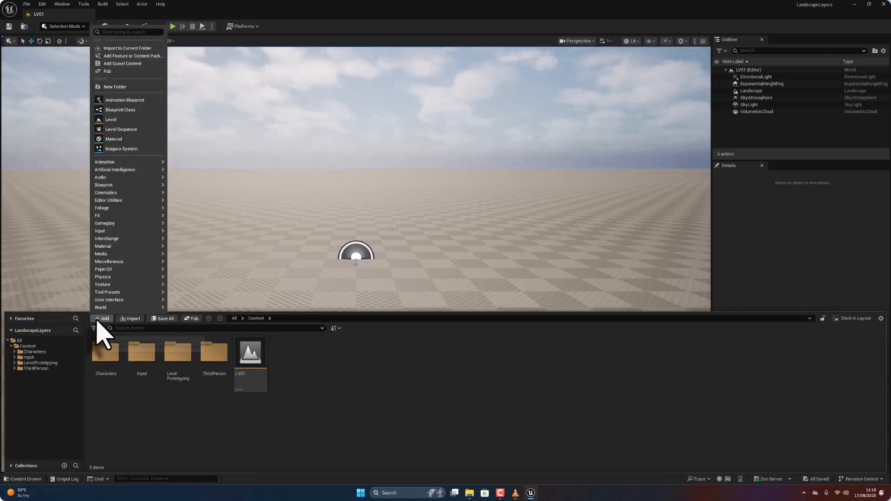
click(136, 70)
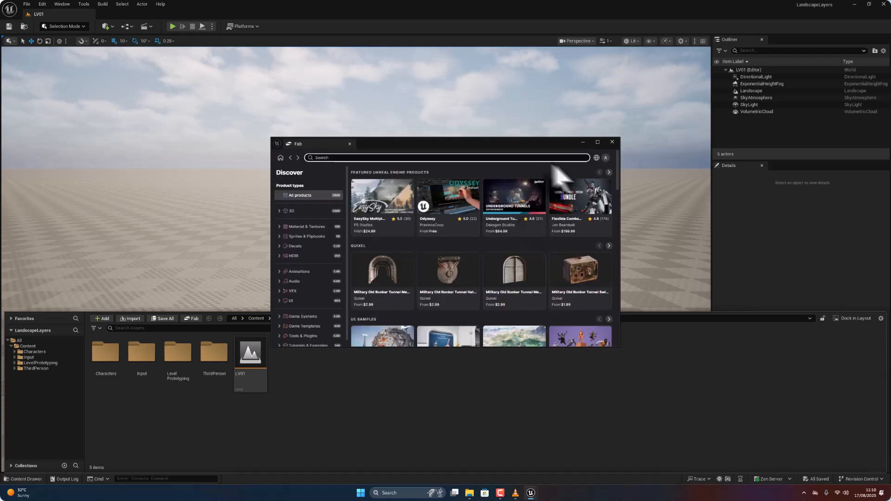
Search Fab for "grass" within the Material & Textures category
click(502, 159)
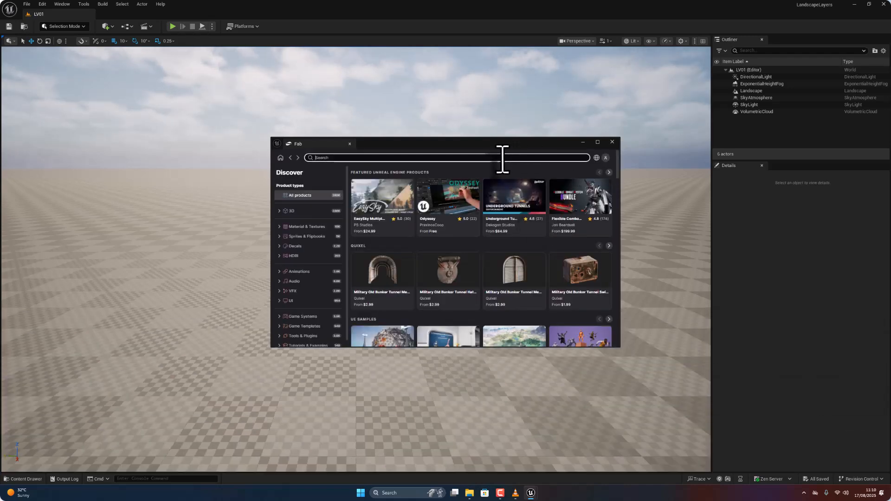
text(grass)
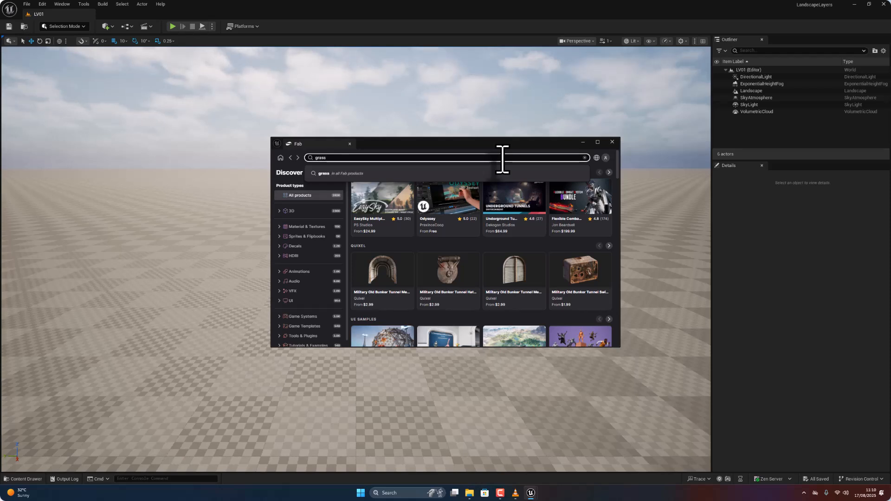
click(306, 227)
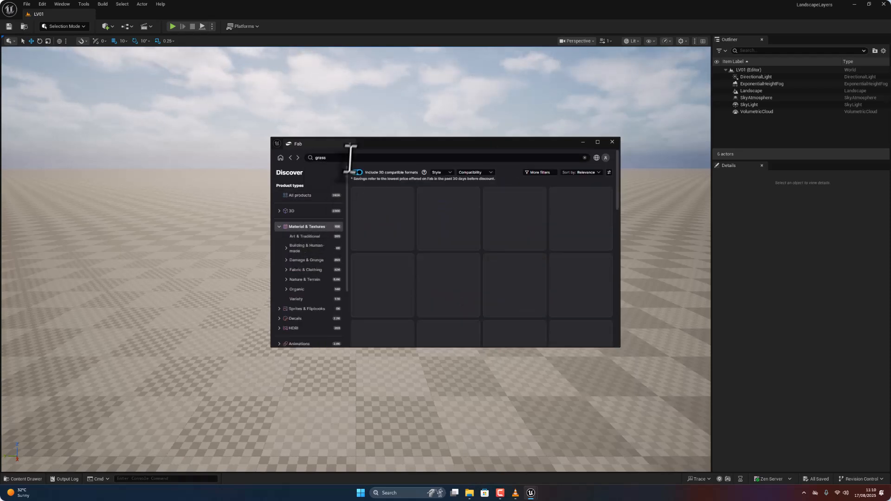
click(353, 158)
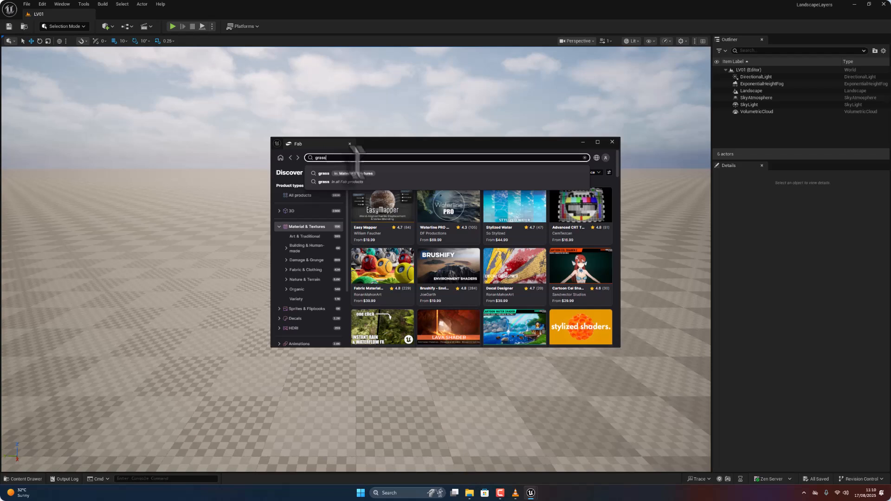
click(353, 174)
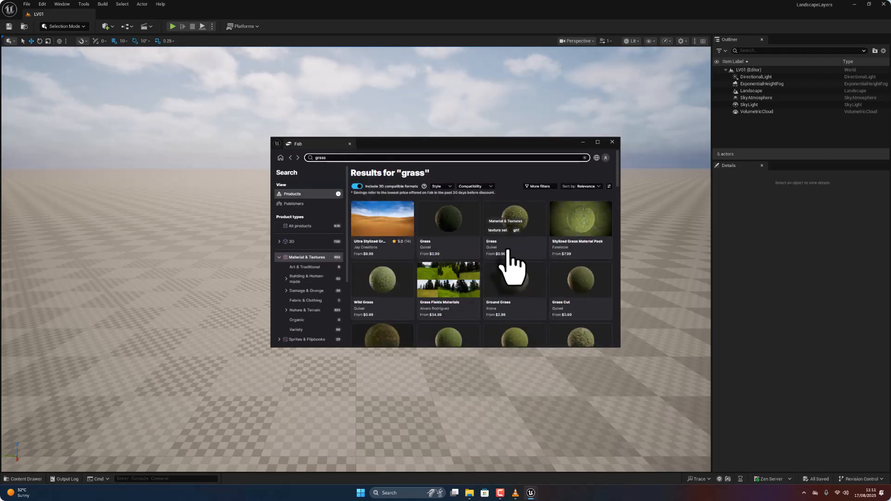
Filter the grass material results by price to show only free products
scroll(510, 265, down, 1)
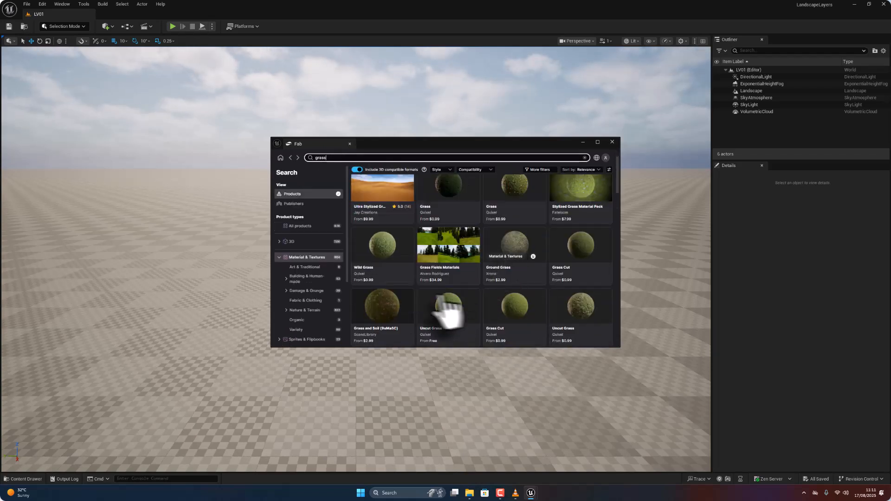
click(541, 170)
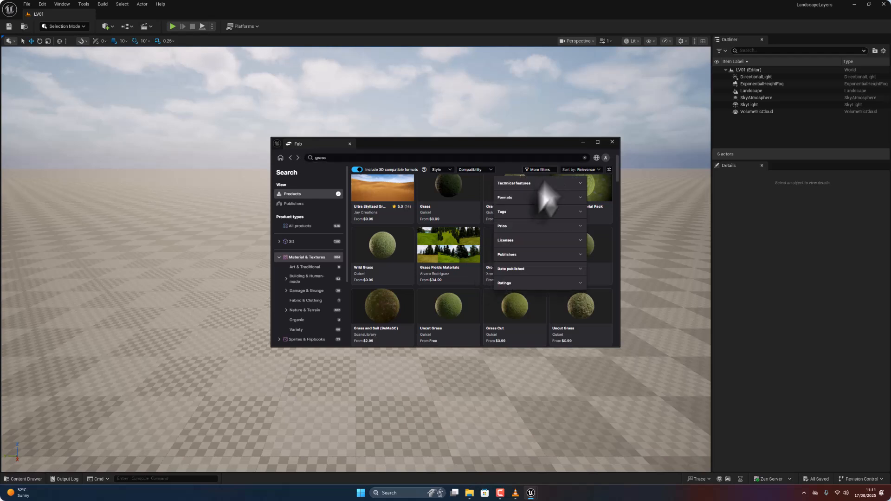
click(550, 227)
click(501, 253)
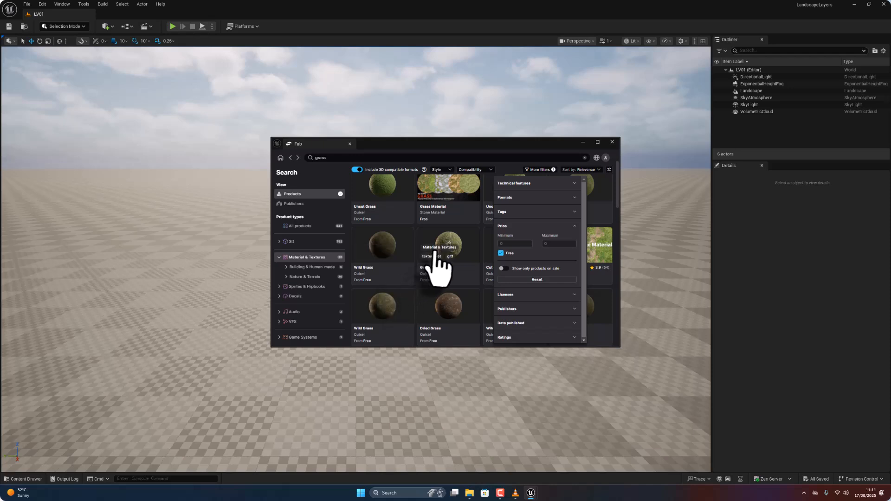
Open the free Quixel material Grass And Rubble and add it to the project at Medium quality
click(460, 260)
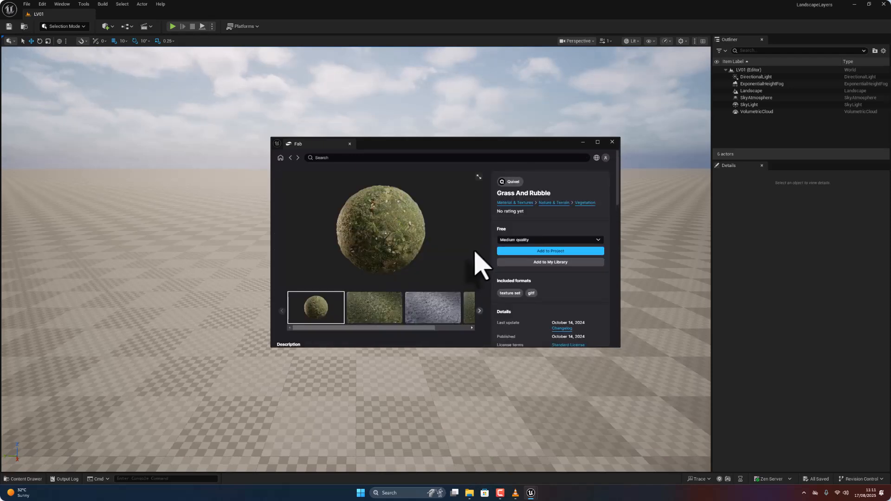
click(598, 240)
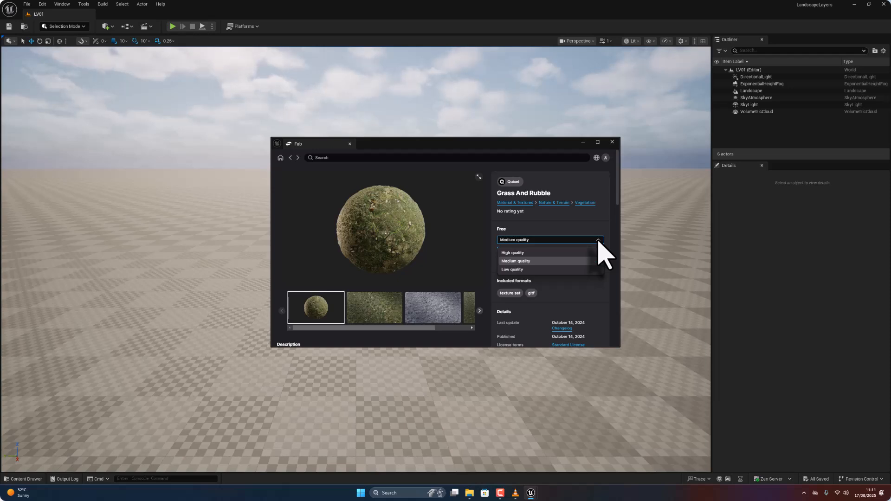
click(529, 261)
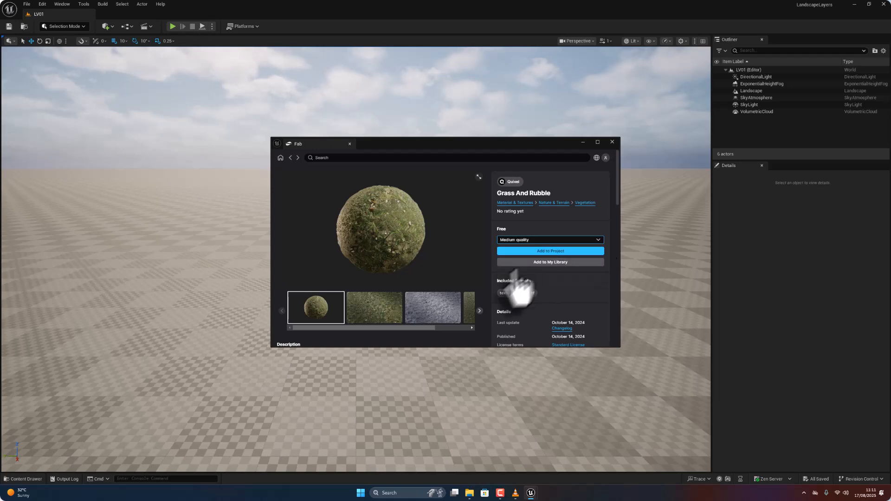
click(561, 252)
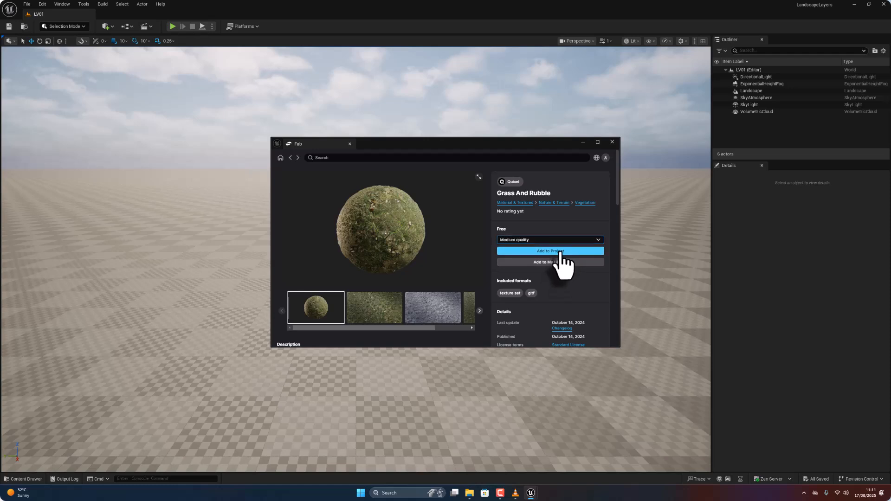
Accept the Fab End User License Agreement for Grass And Rubble and return to the grass search results
click(316, 317)
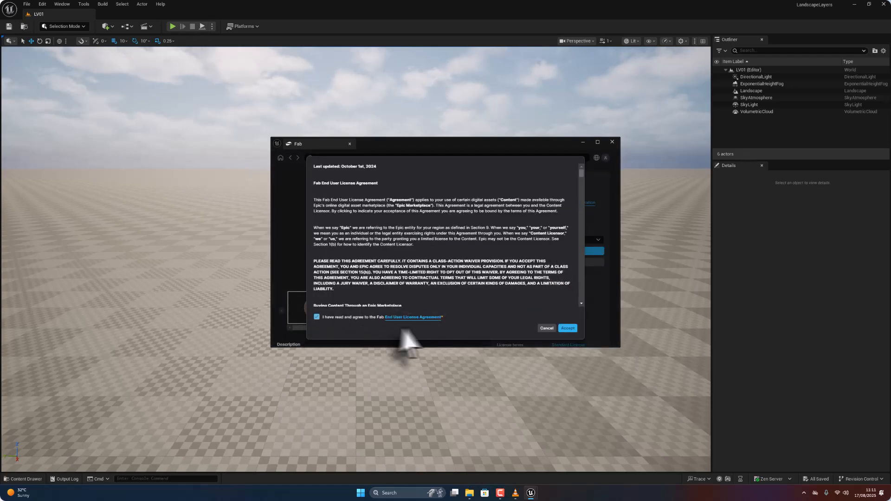
click(562, 329)
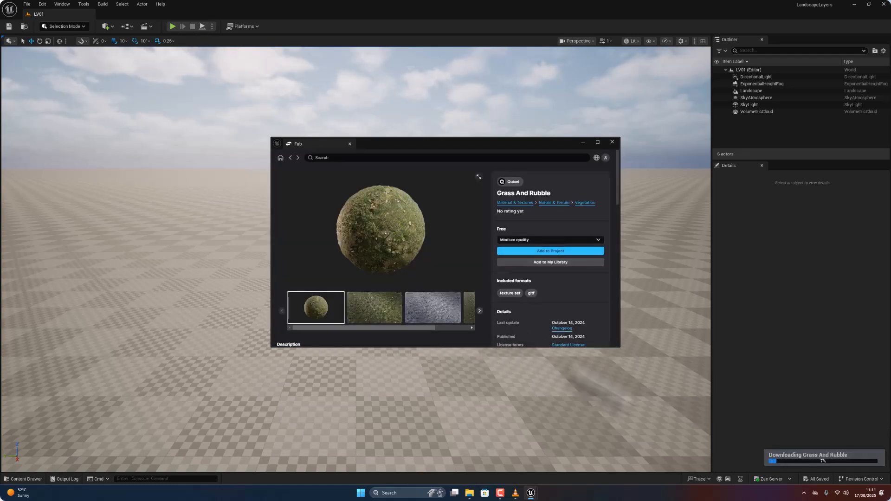
click(291, 159)
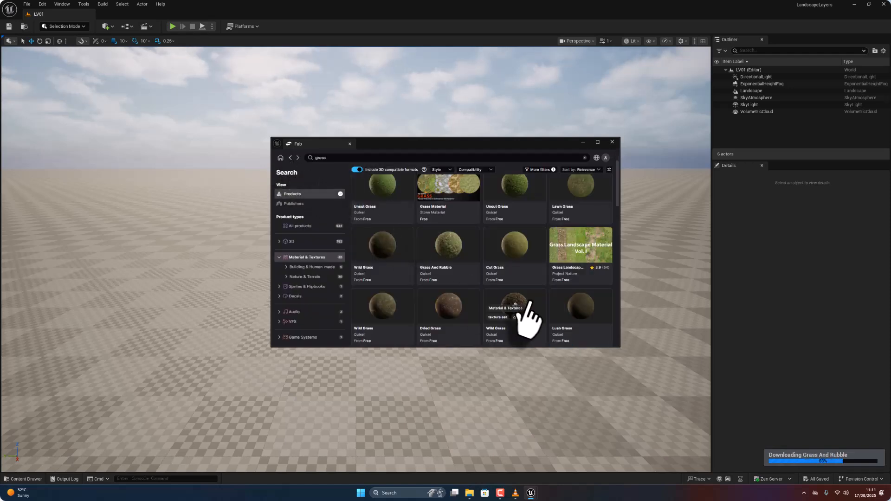
Add the free Quixel material Dried Grass to the project at Medium quality and return to the grass results
click(433, 297)
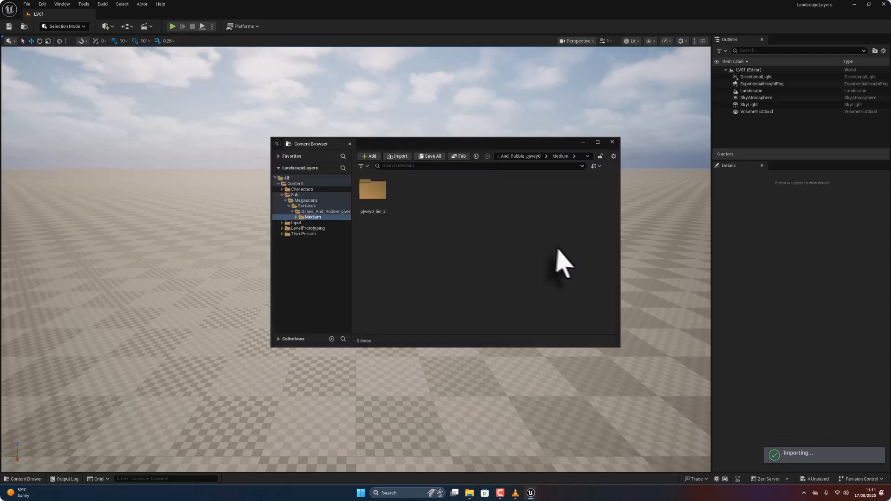
drag(542, 147, 513, 196)
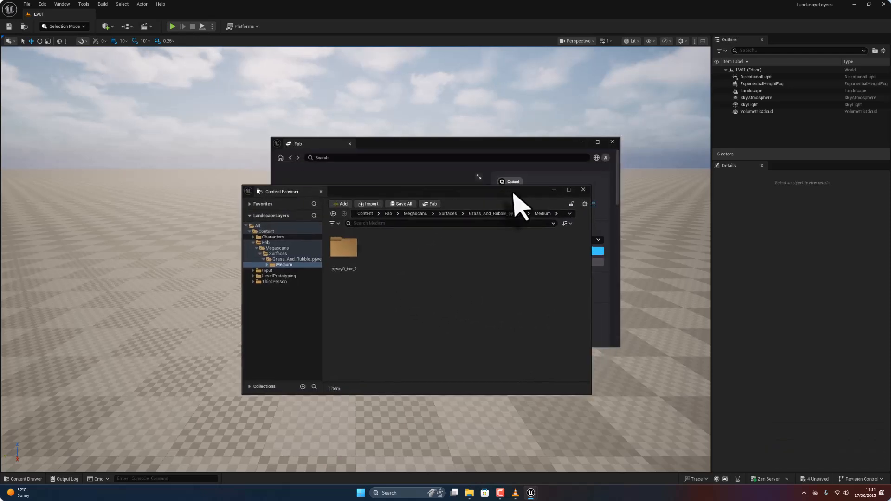
click(583, 190)
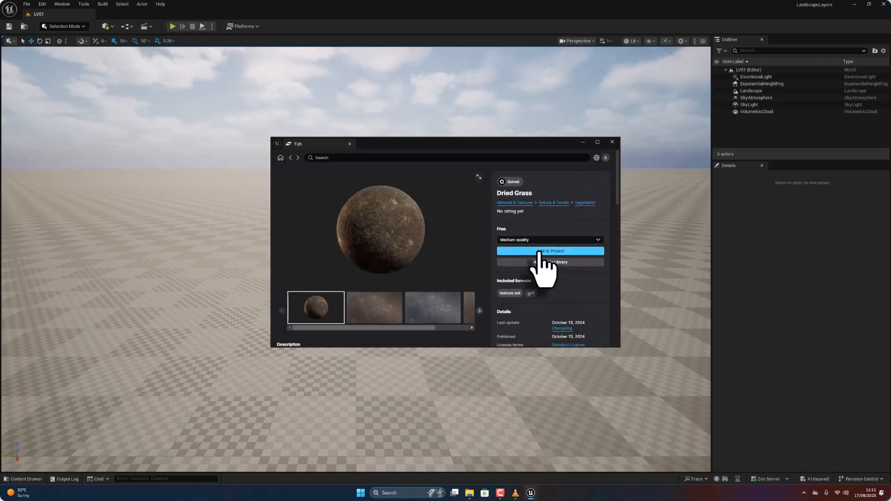
click(539, 253)
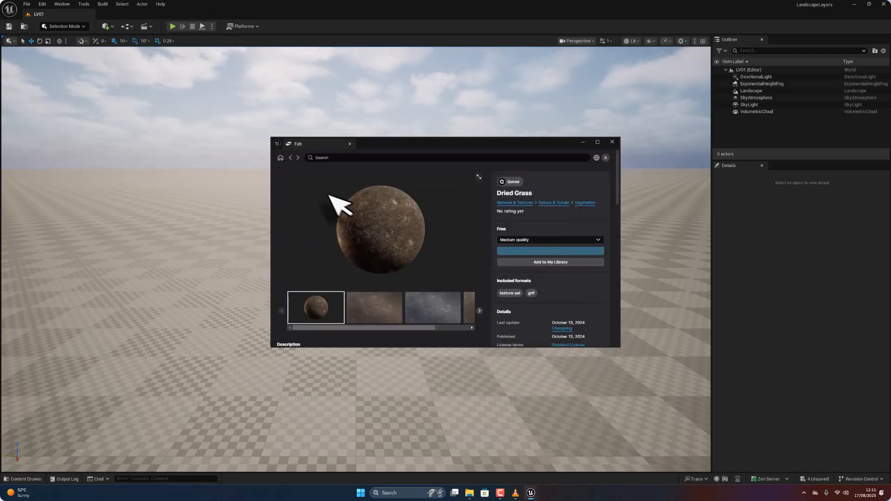
click(290, 158)
Replace the Fab search term with "sand" and run the search
scroll(494, 271, down, 5)
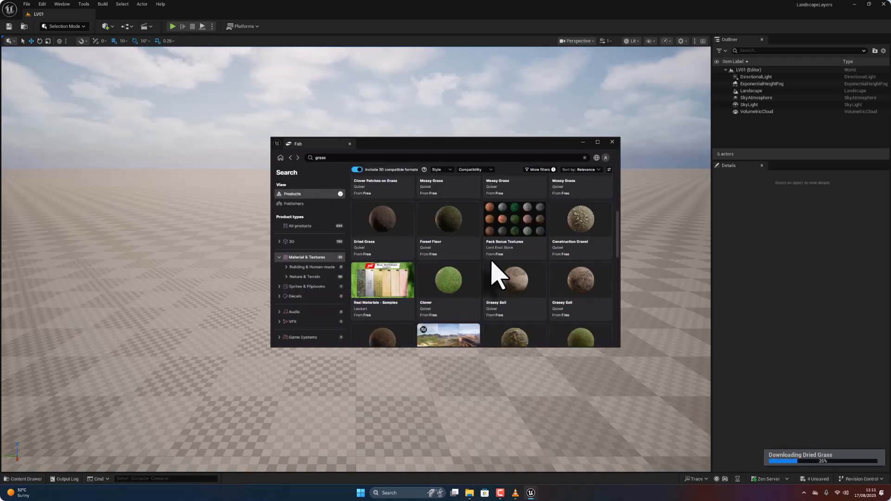
scroll(465, 260, up, 1)
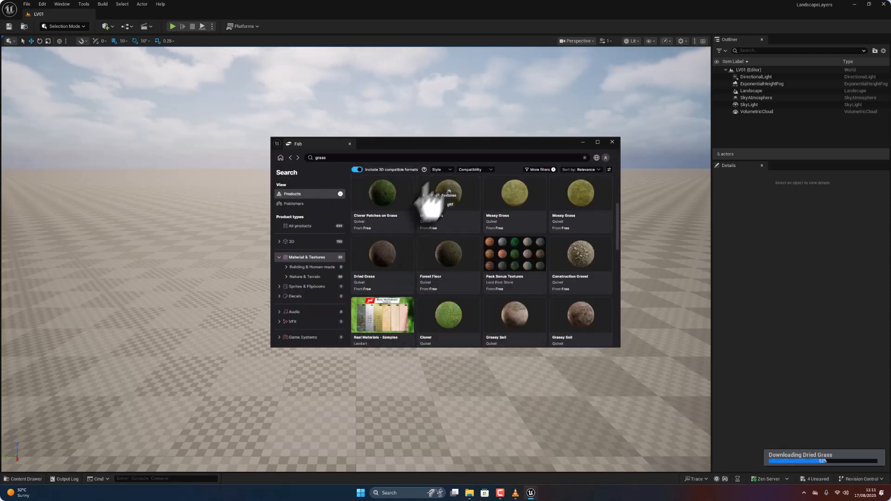
click(392, 158)
double_click(393, 158)
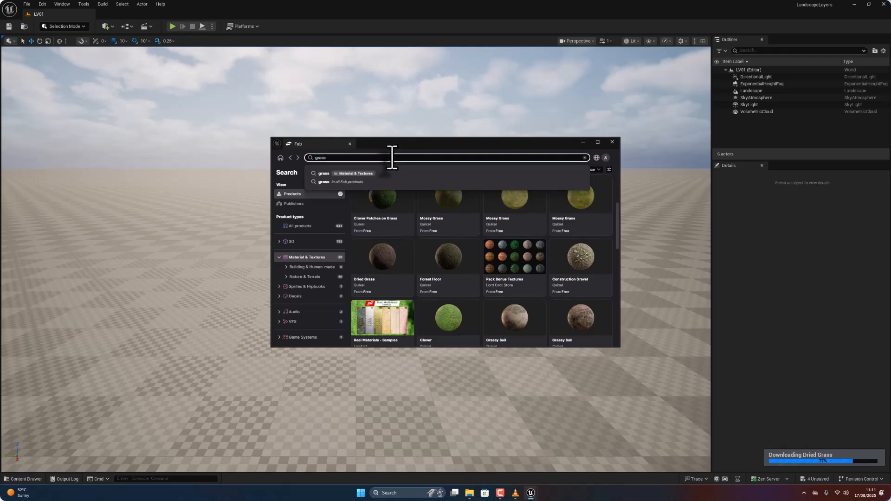
text(sand)
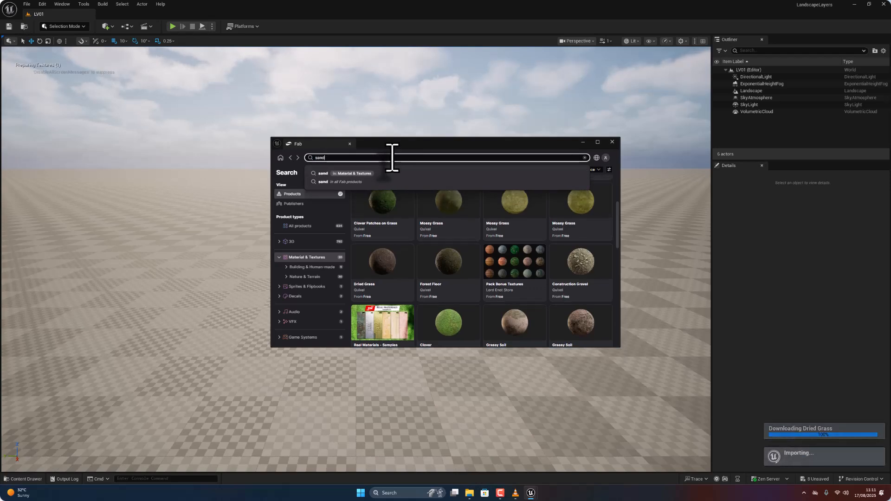
key(Return)
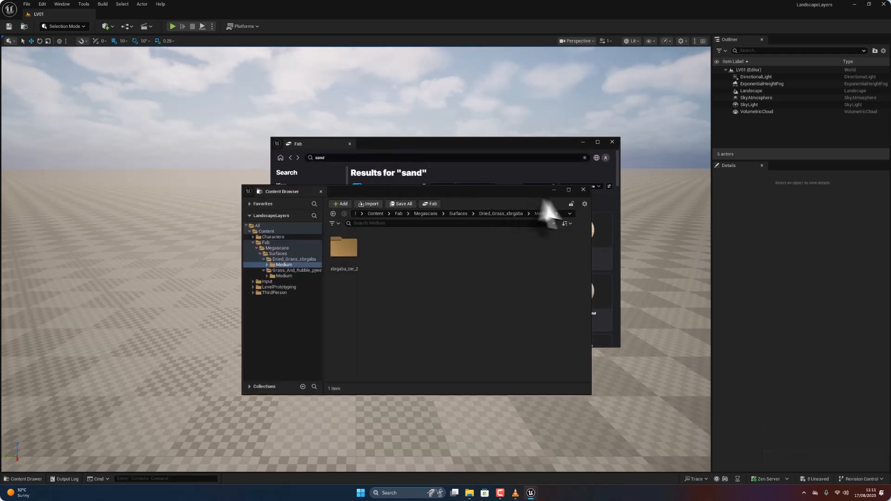
Add the free Quixel material Bright Desert Sand at Medium quality and check the imported materials in the Surfaces folder
click(569, 190)
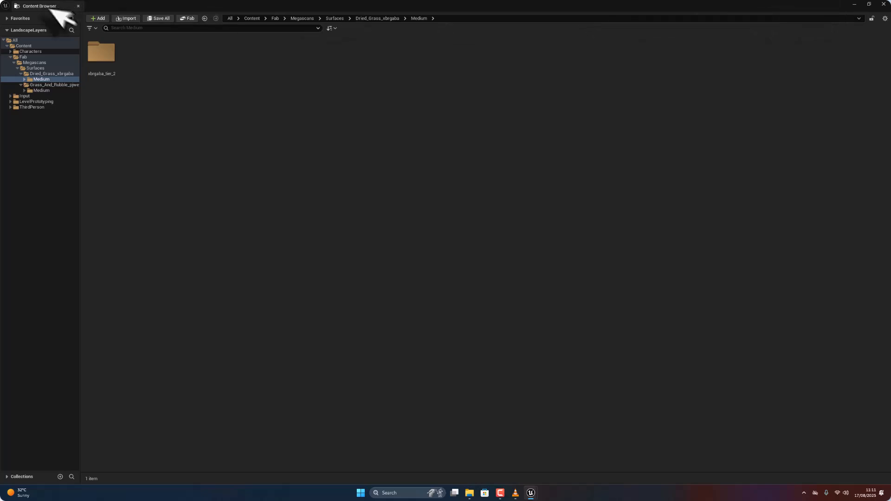
double_click(49, 6)
click(592, 90)
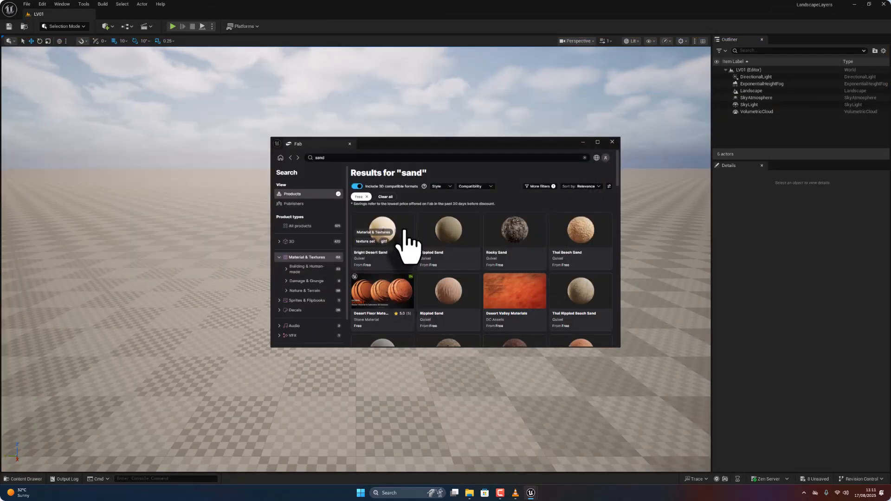
click(404, 231)
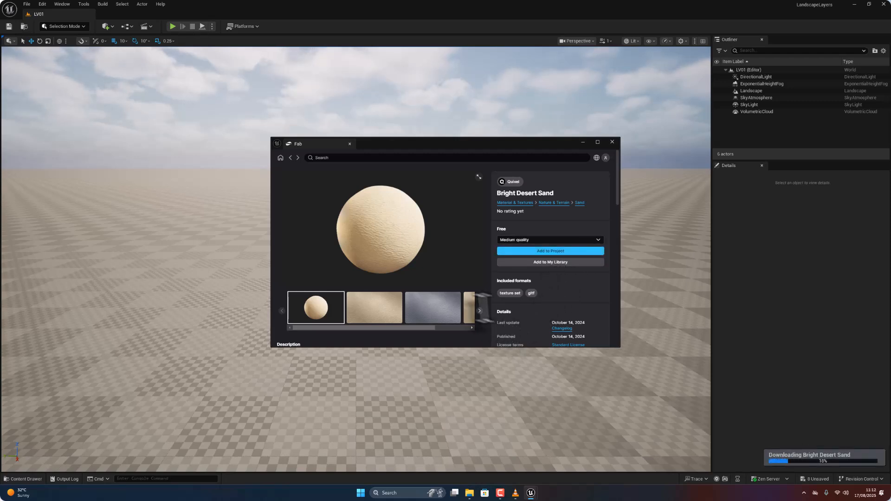
click(290, 158)
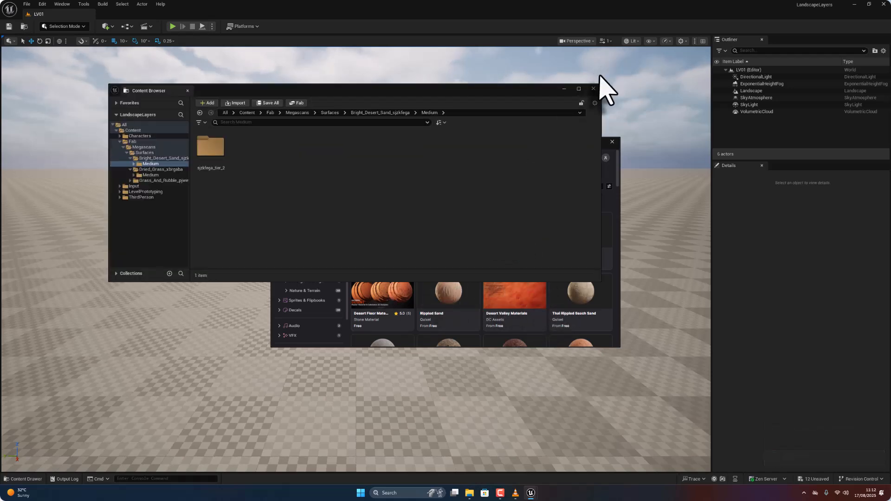
click(334, 114)
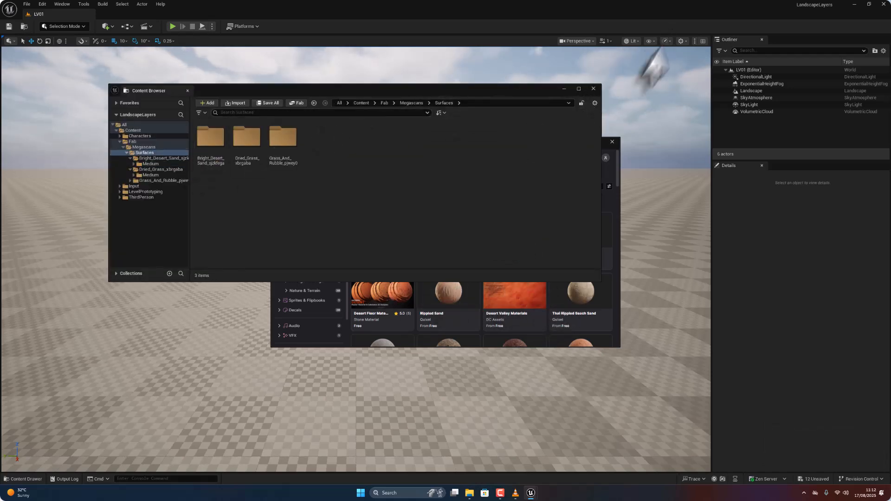
click(593, 89)
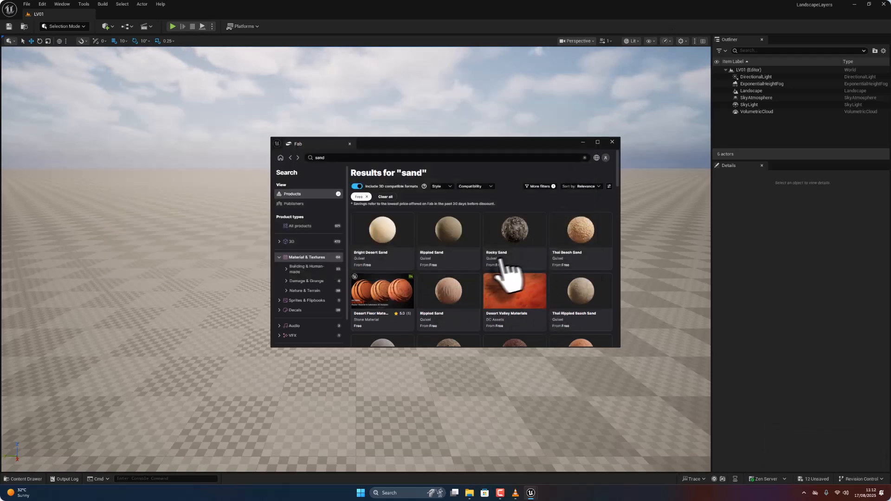
Add the free Quixel material Rocky Sand to the project at Medium quality and return to the sand results
click(528, 227)
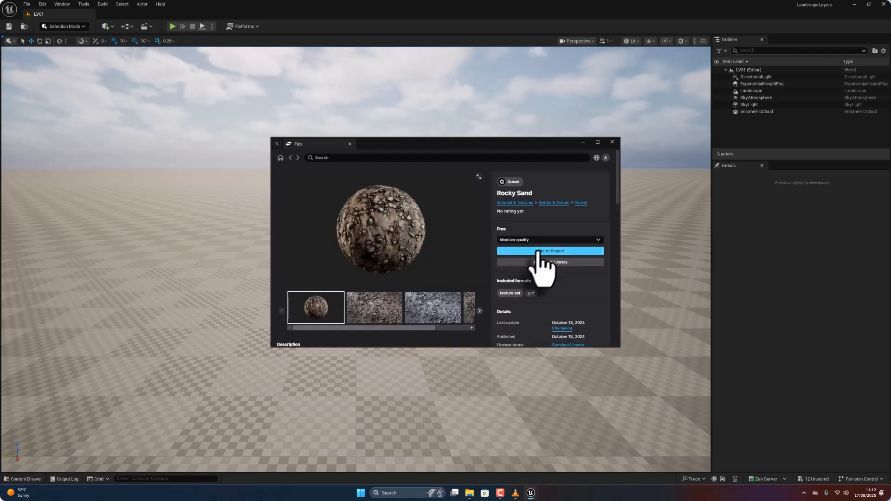
click(537, 251)
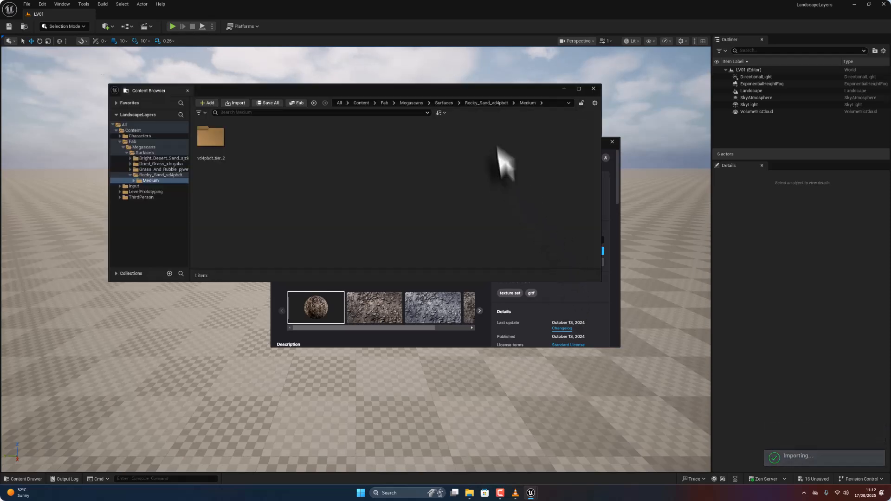
click(593, 89)
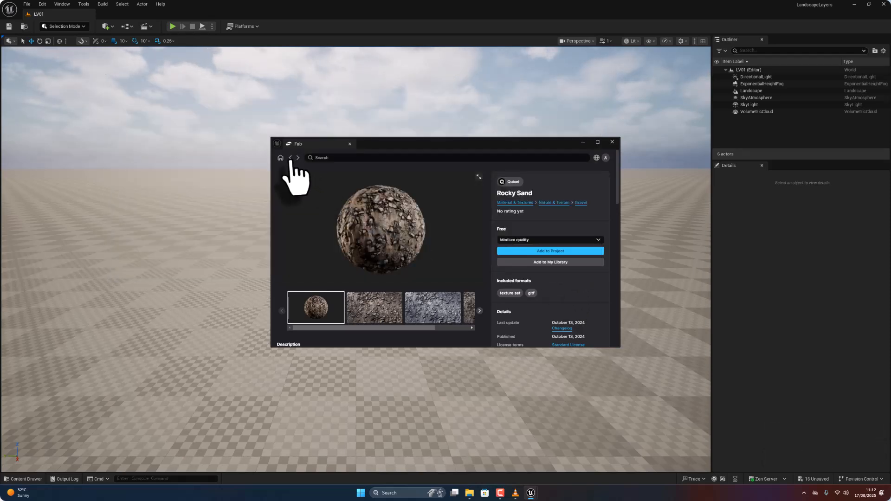
click(291, 158)
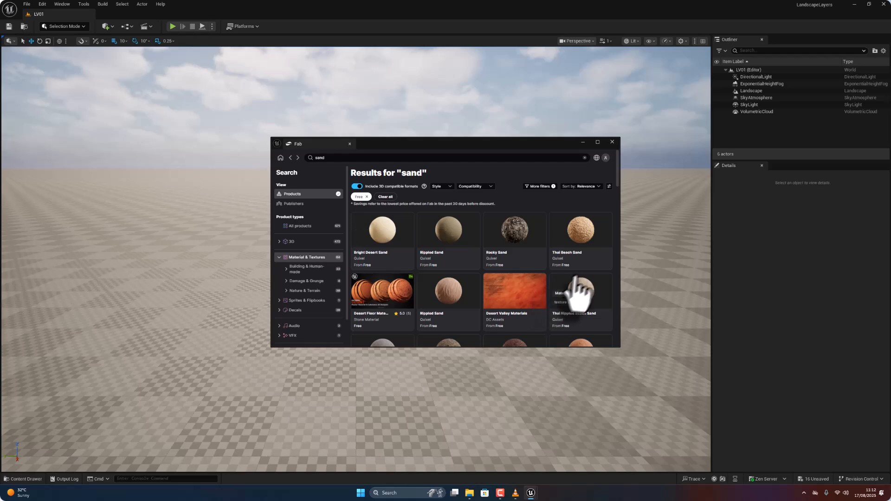
Find the free Quixel material Ground Rubble among the sand results and add it to the project at Medium quality
scroll(583, 287, down, 5)
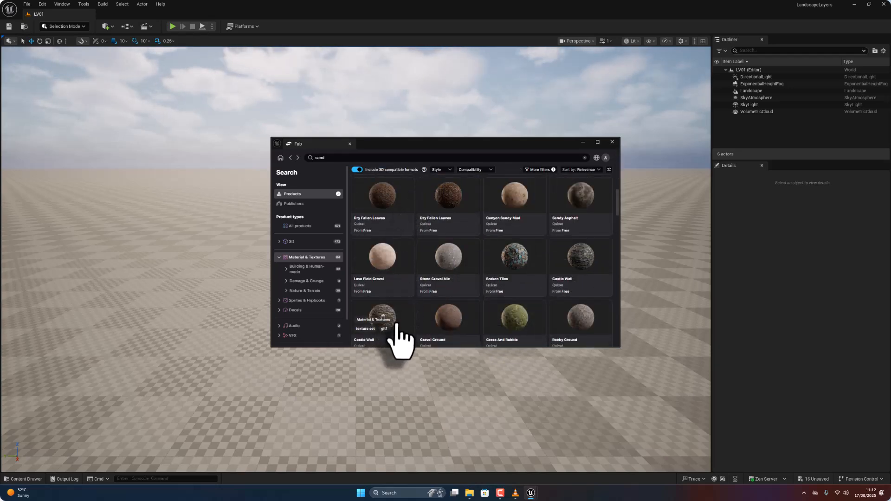
scroll(580, 324, down, 3)
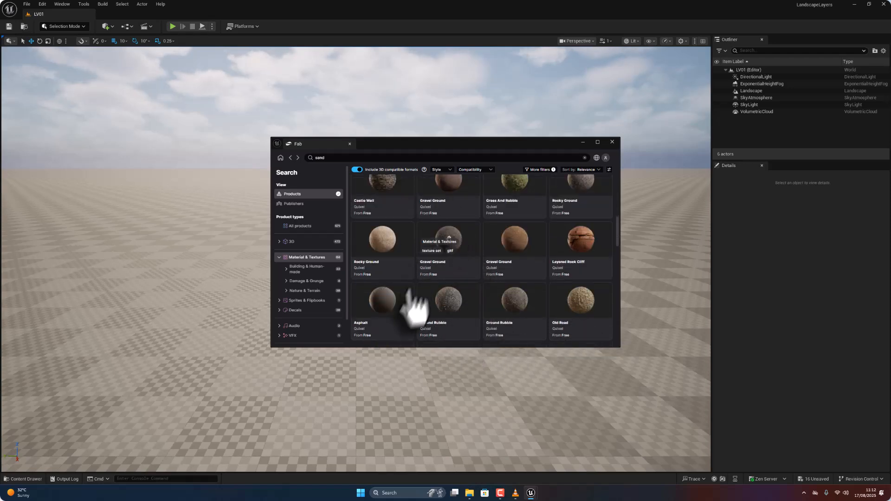
click(449, 301)
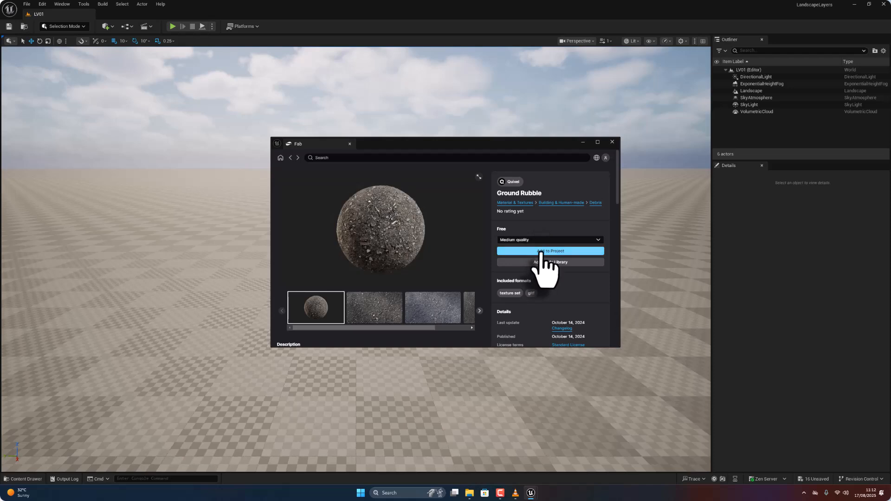
click(541, 251)
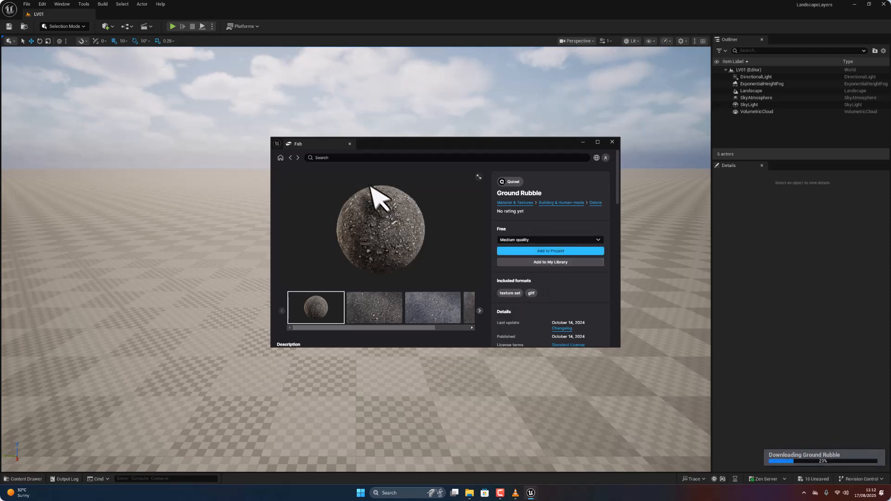
click(290, 159)
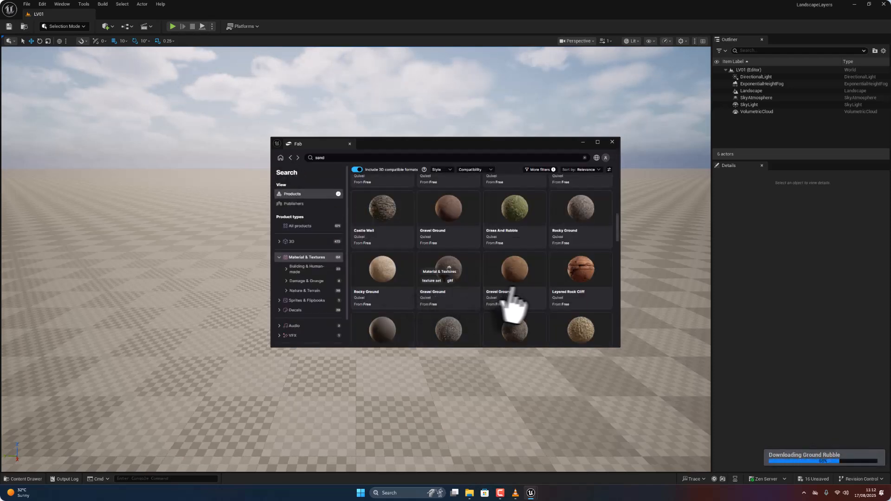
Add the free Quixel material Old Road from the sand results to the project at Medium quality
scroll(581, 271, down, 1)
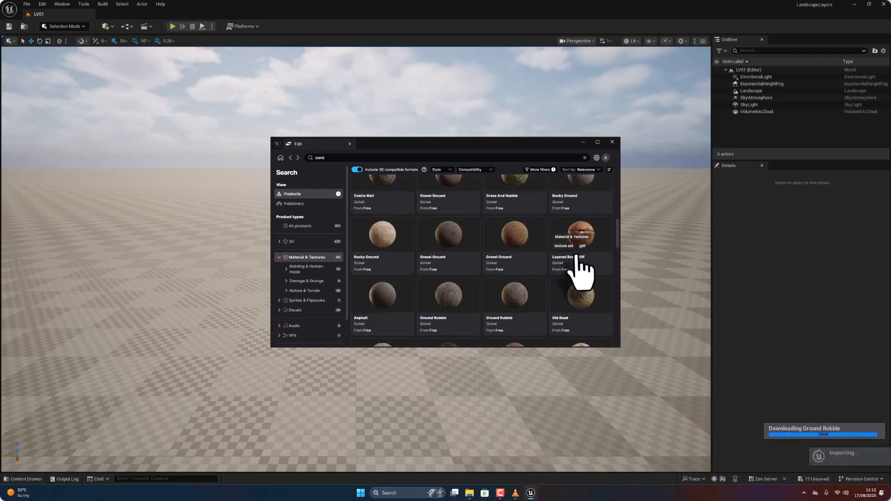
click(593, 300)
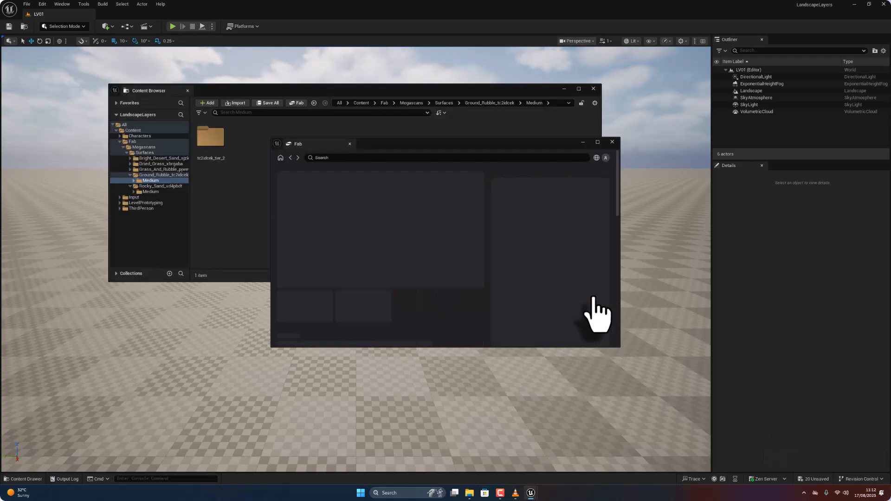
click(533, 251)
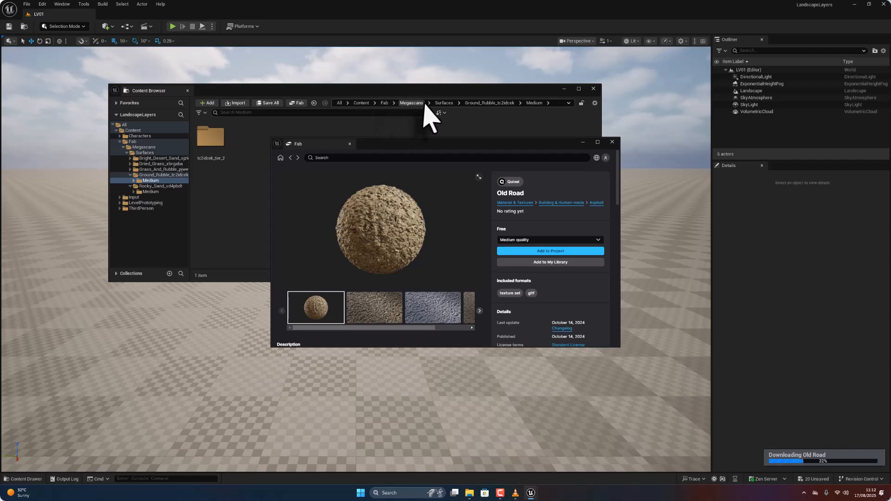
Check the imported material folders under Megascans > Surfaces and close the content browser and Fab windows
click(441, 103)
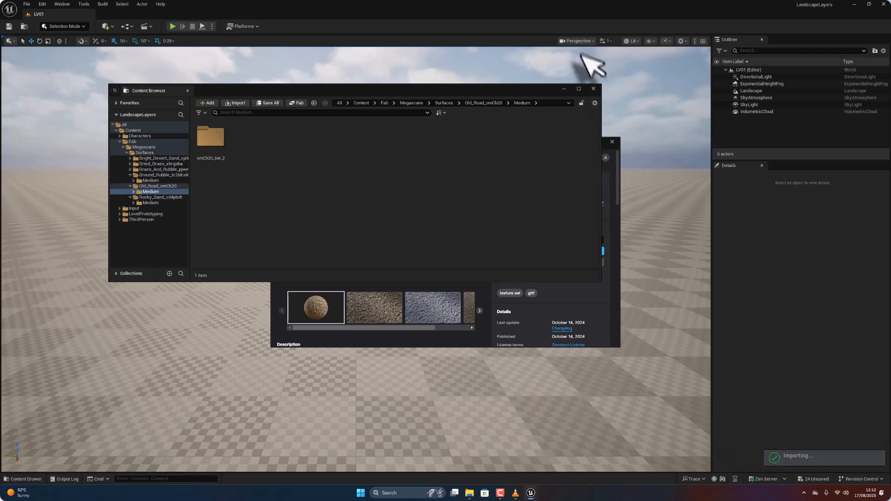
click(449, 103)
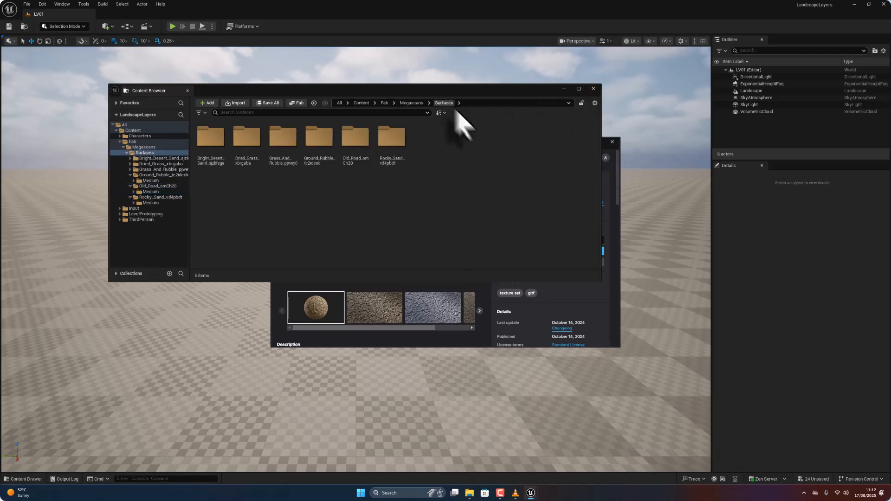
click(593, 89)
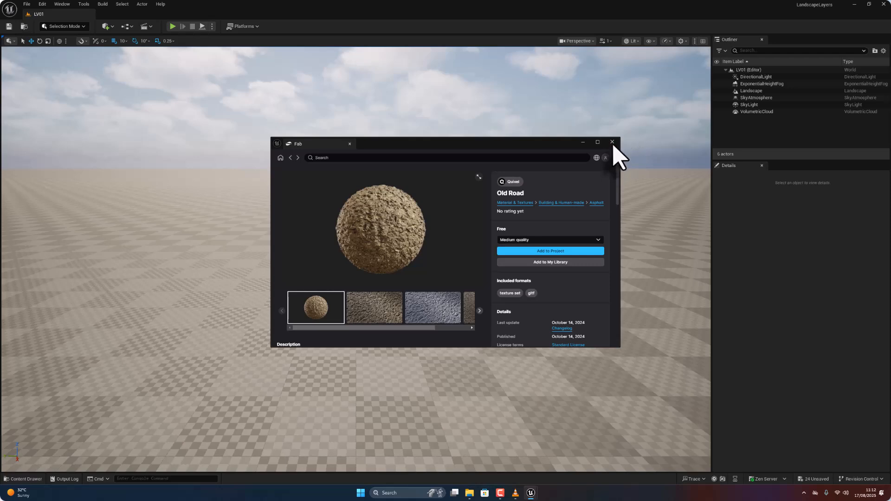
click(612, 143)
Create a new material named LS_Mat in the project's Content folder
click(40, 480)
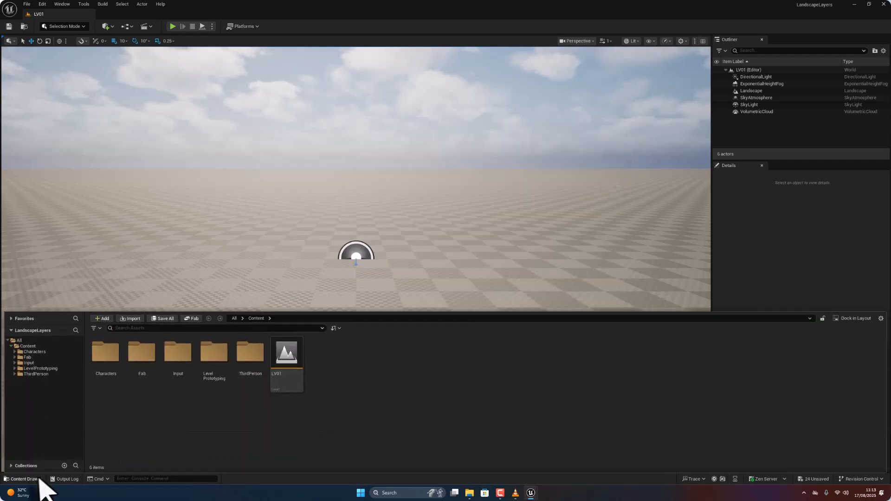
right_click(432, 398)
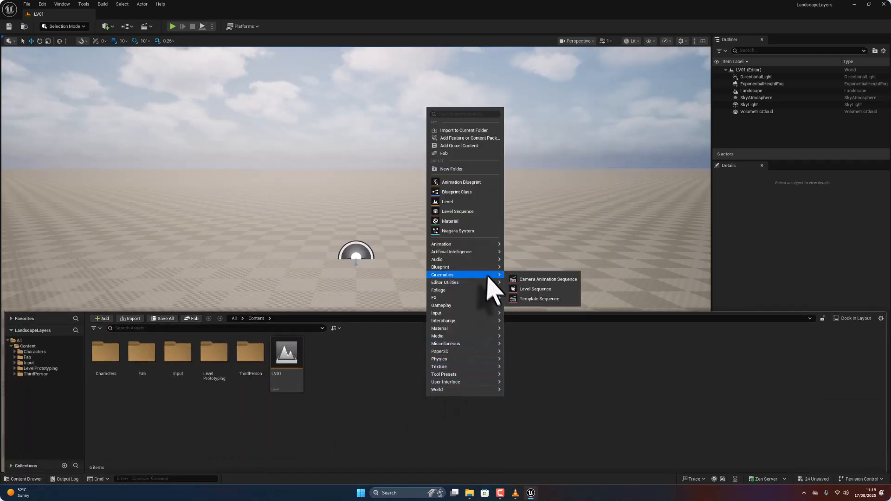
click(462, 222)
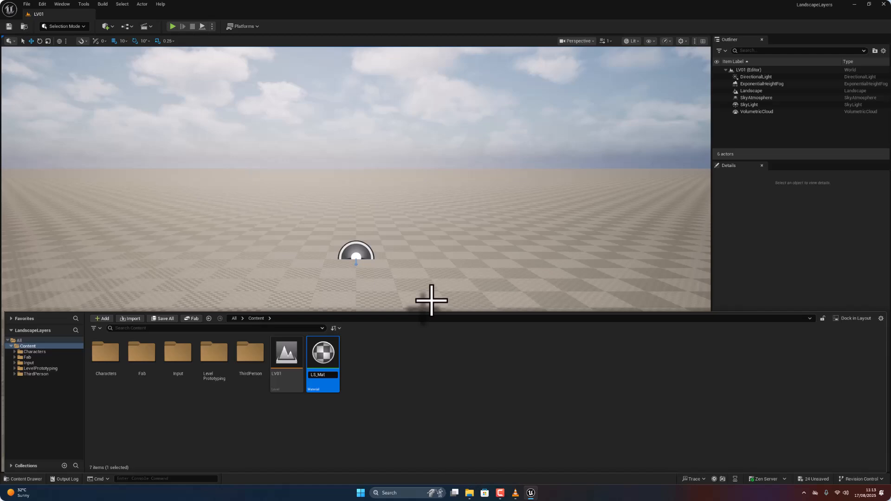
key(Return)
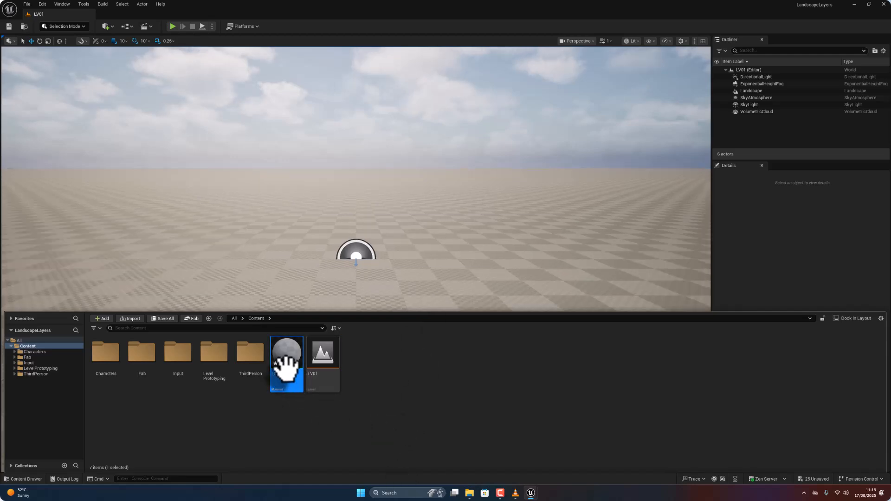
Open the LS_Mat material, dock its editor beside the LV01 level tab and save everything in the project
double_click(287, 364)
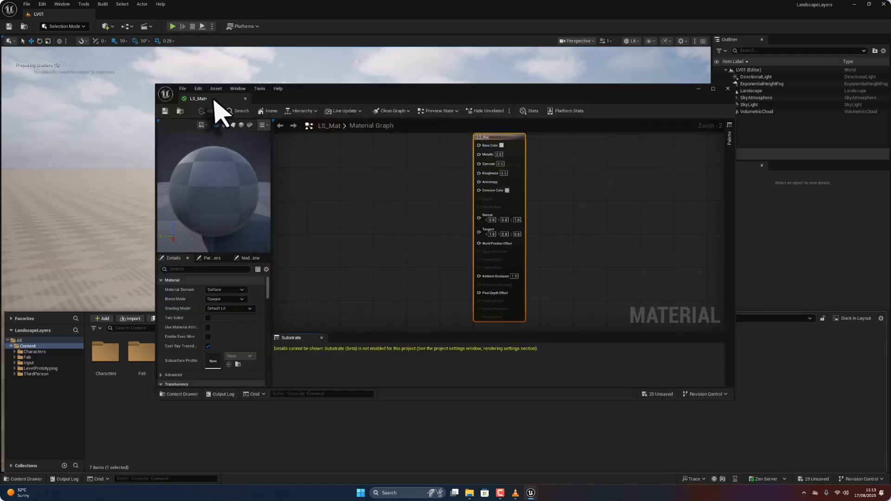
drag(213, 99, 195, 22)
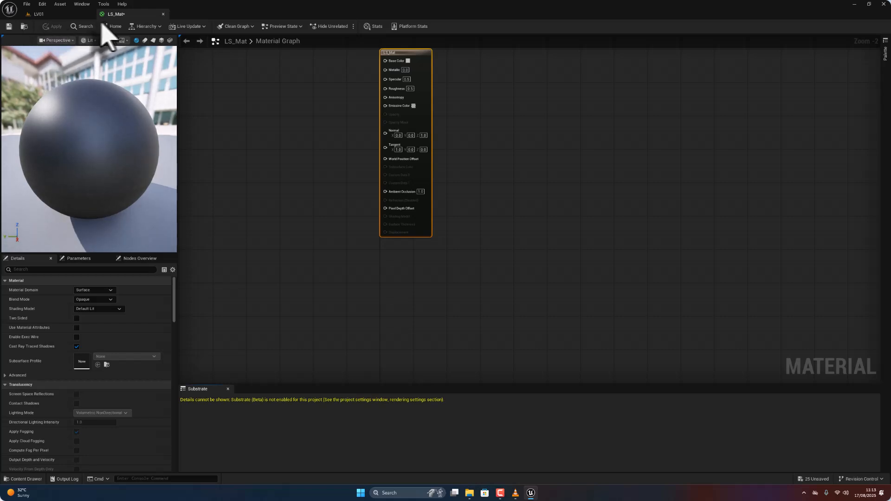
click(26, 4)
click(34, 46)
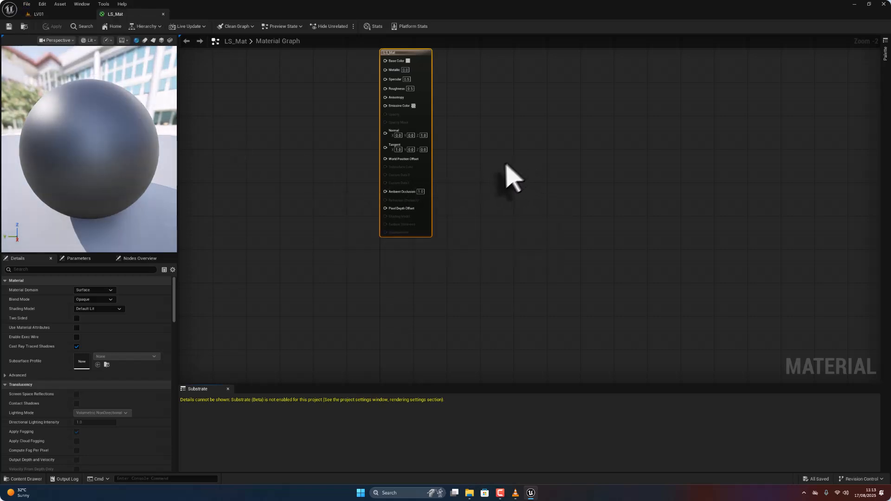
Browse to the Bright Desert Sand surface's Textures folder under Fab > Megascans > Surfaces, inside its Medium tier folder
right_drag(491, 167, 772, 229)
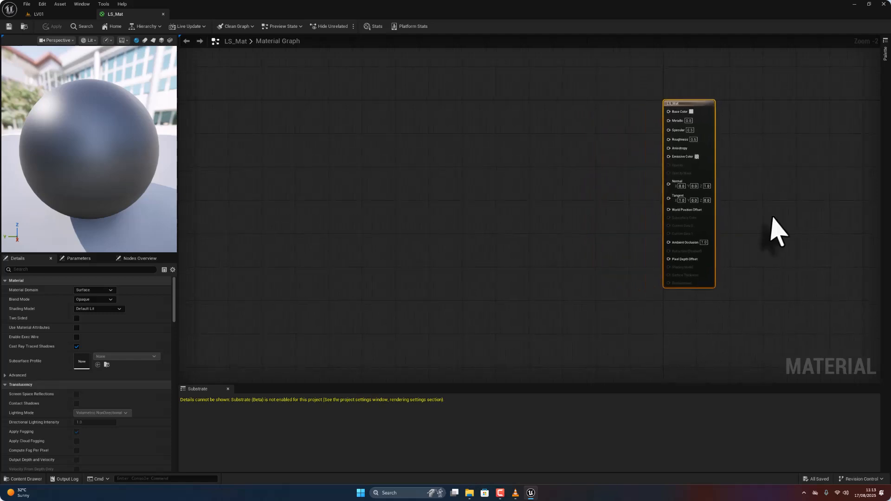
click(12, 480)
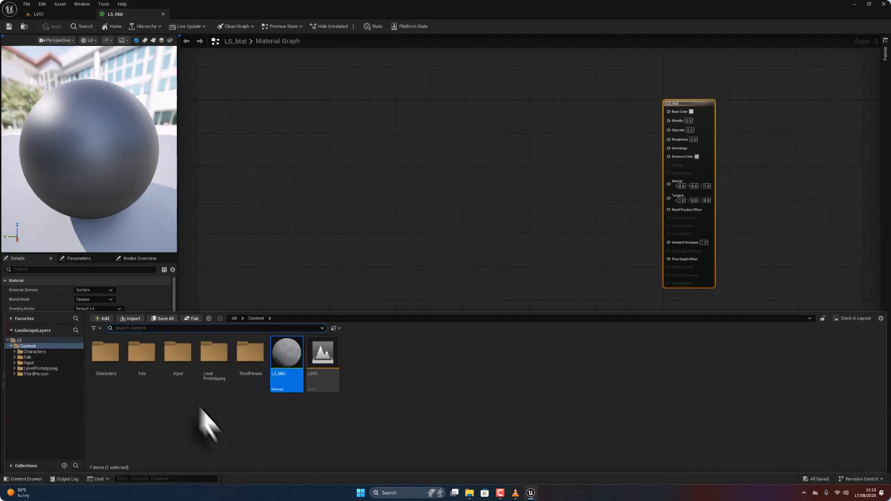
double_click(142, 354)
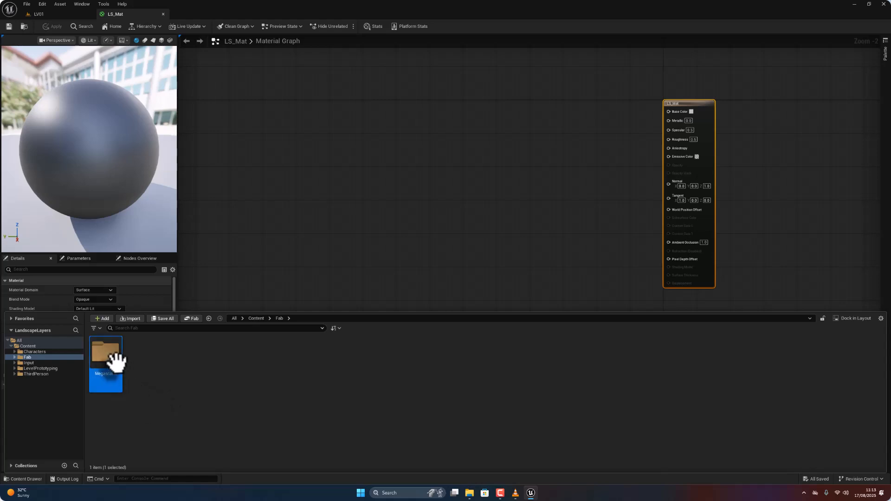
double_click(113, 357)
double_click(106, 352)
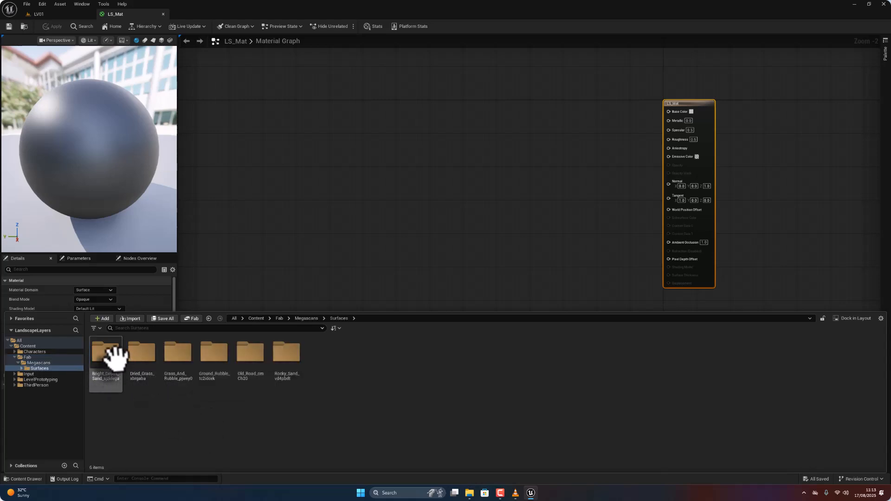
double_click(102, 355)
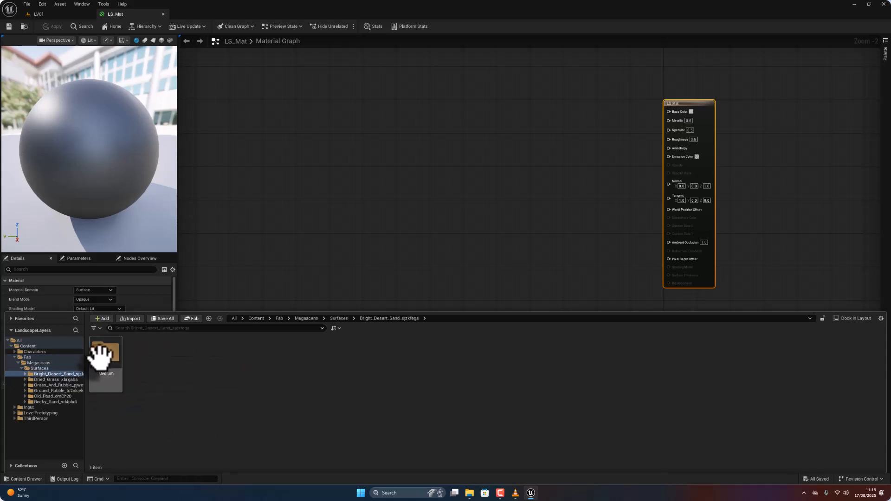
double_click(105, 354)
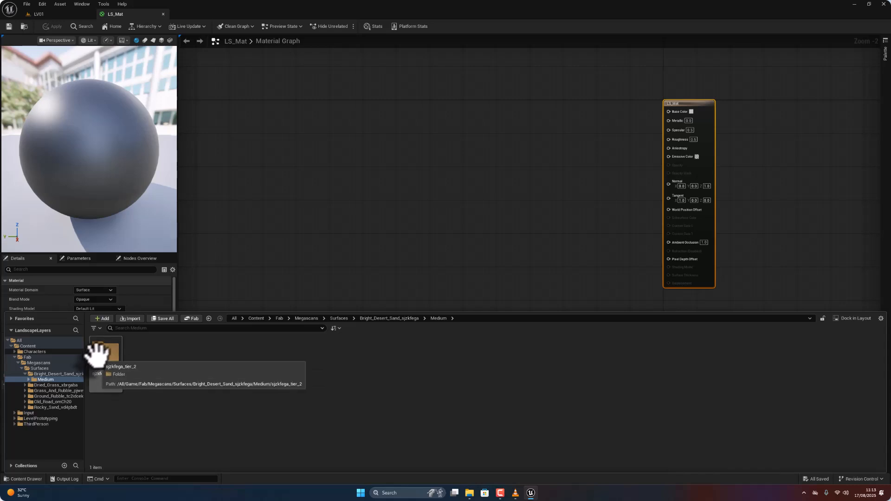
double_click(102, 353)
double_click(104, 358)
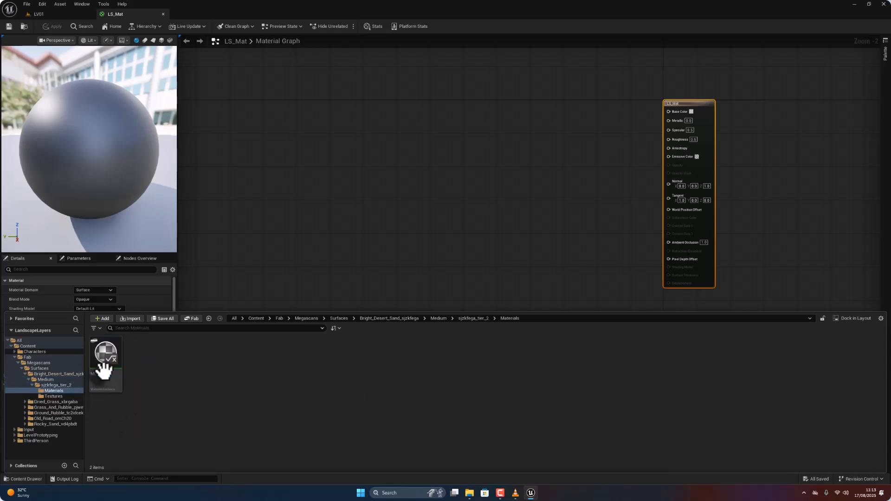
click(467, 319)
double_click(142, 352)
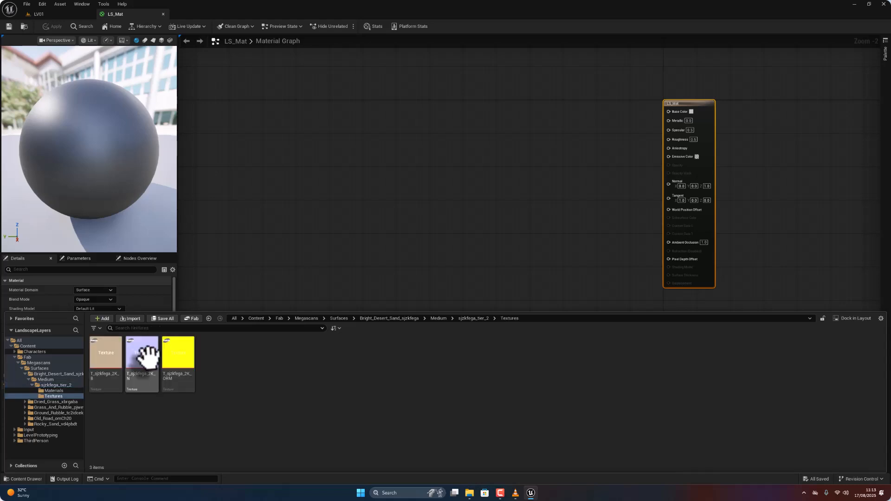
Add the base colour, normal and ORM textures of Bright Desert Sand to the LS_Mat graph as texture samples
click(106, 360)
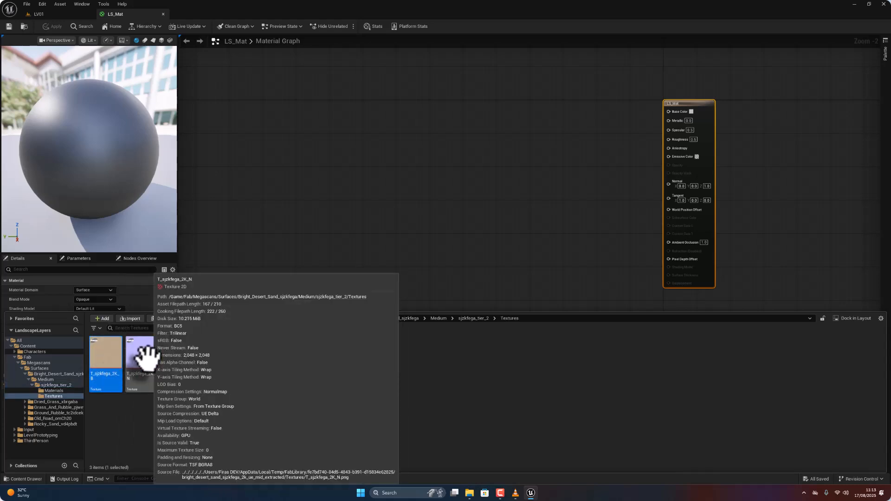
shift+click(175, 358)
drag(171, 354, 354, 123)
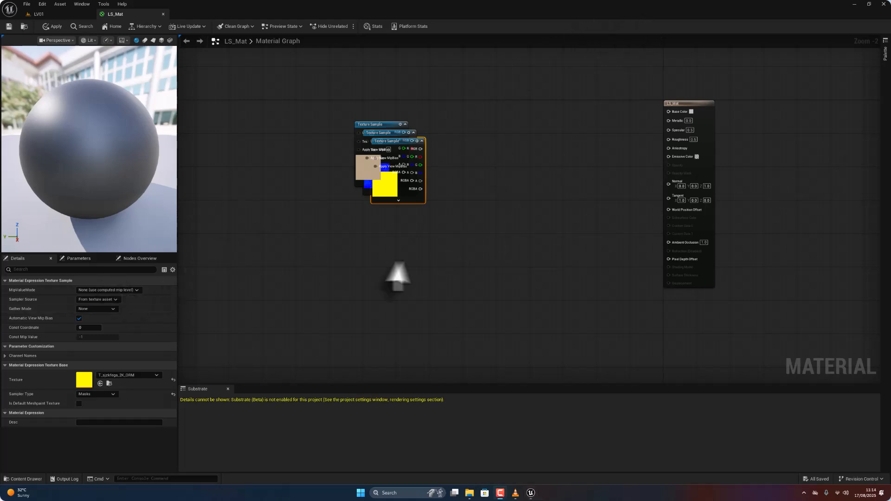
Add a MakeMaterialAttributes node and place it between the texture samples and the material output node
right_click(405, 261)
text(mak)
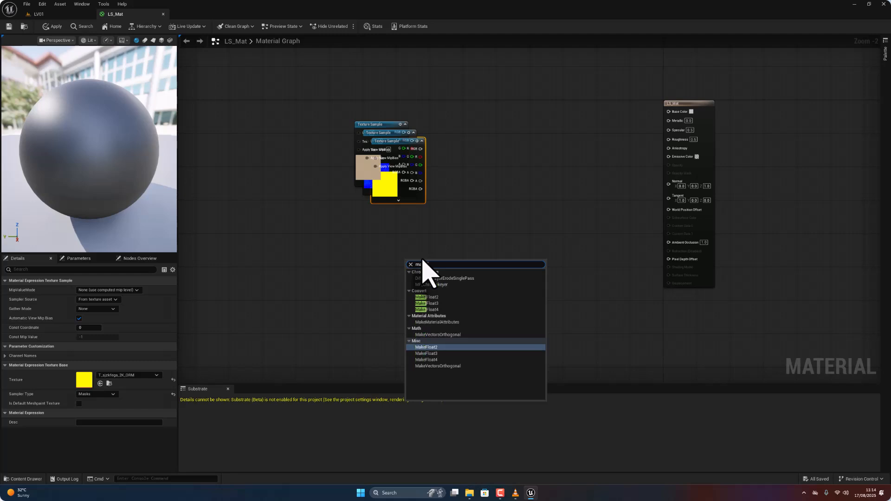
text(ematerialatt)
key(Return)
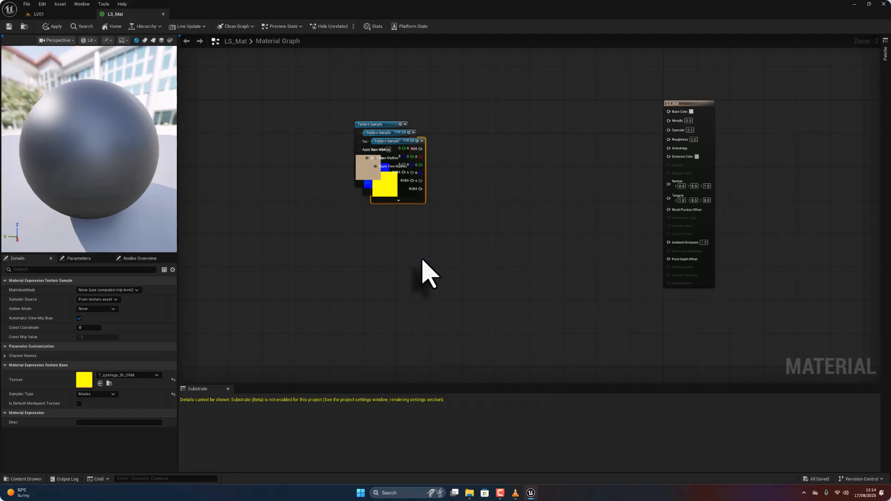
drag(423, 265, 482, 86)
Separate the stacked texture samples and connect the colour texture's RGB to BaseColor and the normal texture's RGB to Normal
drag(379, 122, 357, 61)
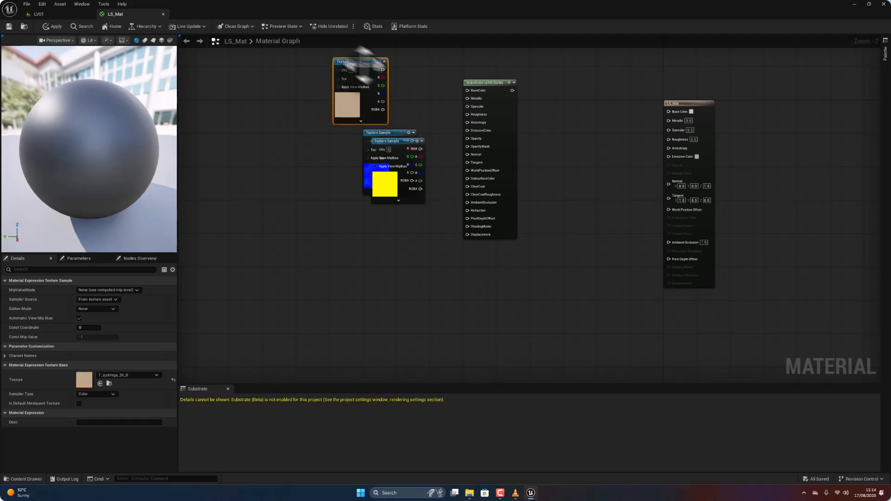
drag(431, 69, 468, 90)
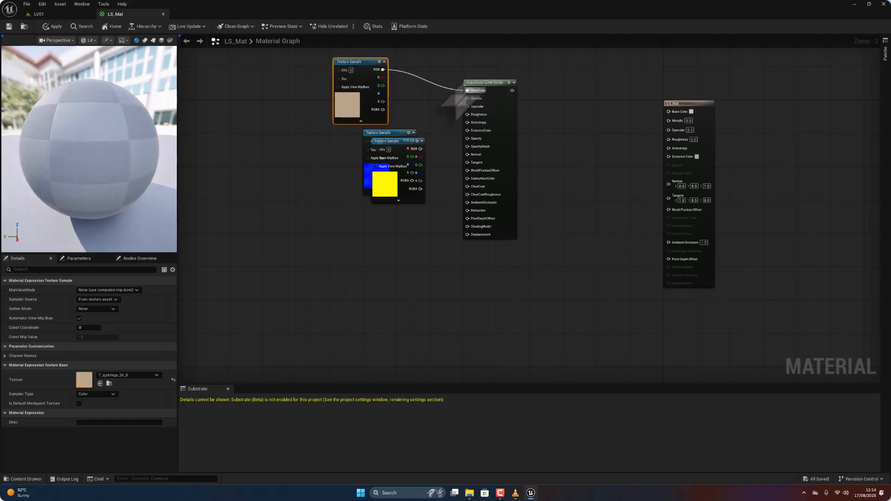
drag(389, 141, 456, 154)
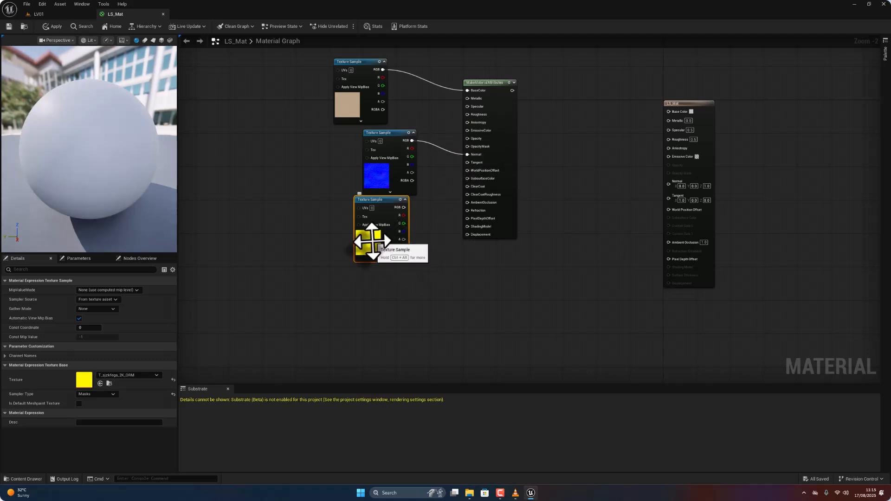
Connect the ORM texture's blue channel to Displacement, green to Roughness and red to AmbientOcclusion, and align the texture samples in a column
drag(378, 204, 380, 220)
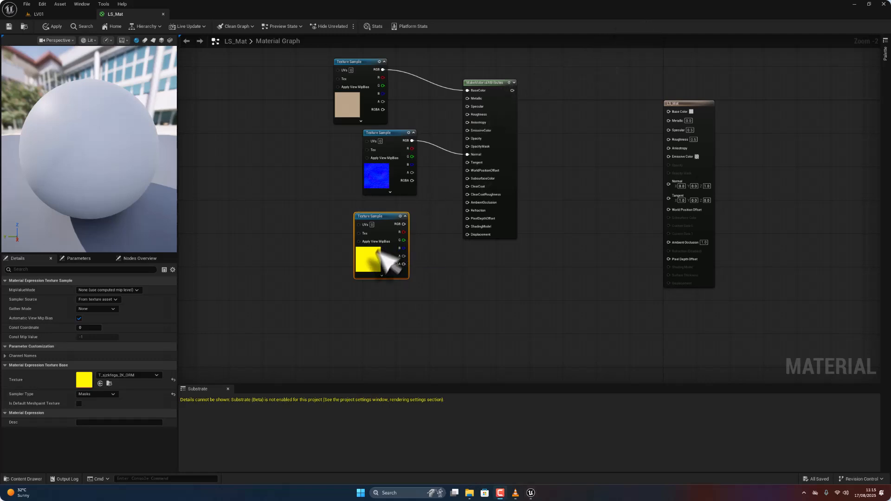
drag(422, 248, 467, 234)
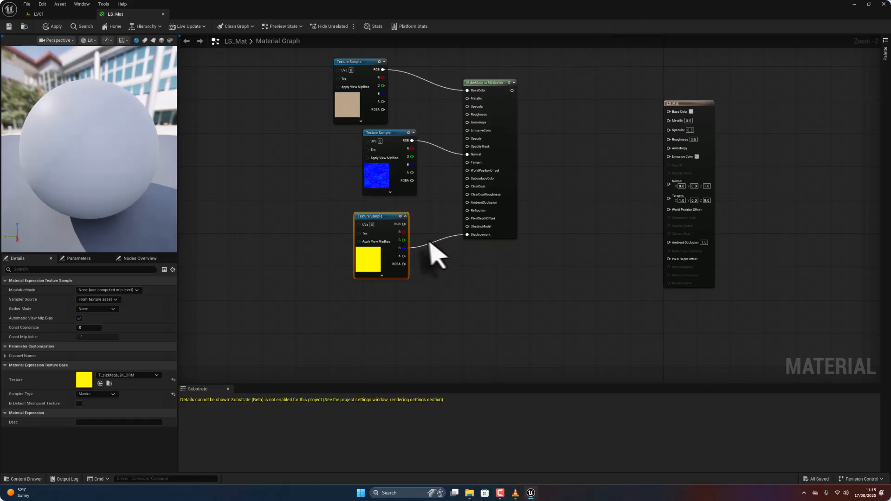
drag(404, 240, 470, 114)
drag(404, 232, 470, 203)
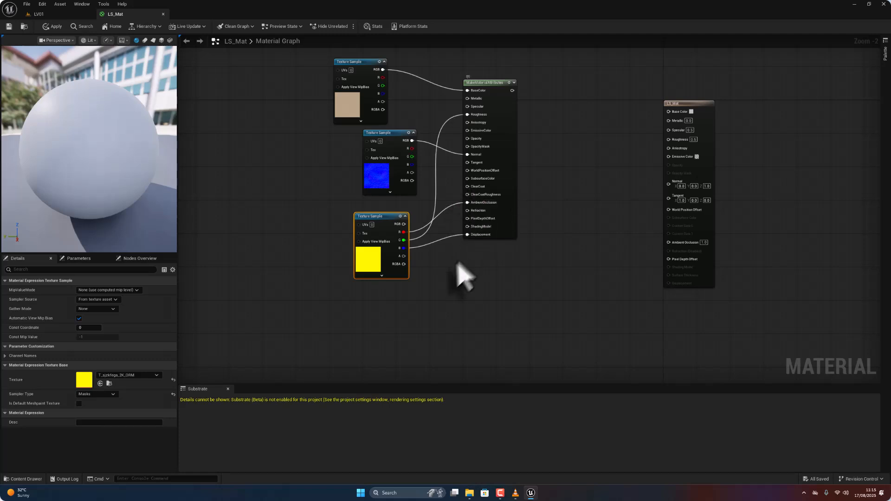
drag(383, 143, 353, 143)
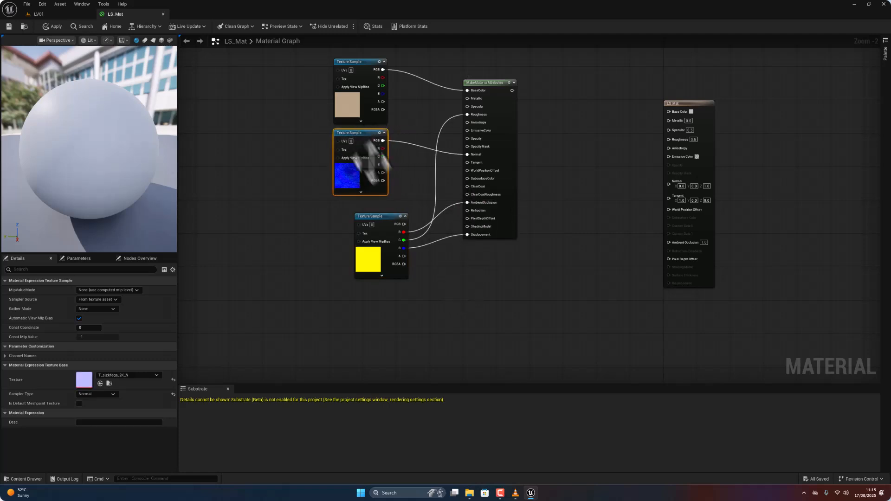
drag(379, 221, 364, 219)
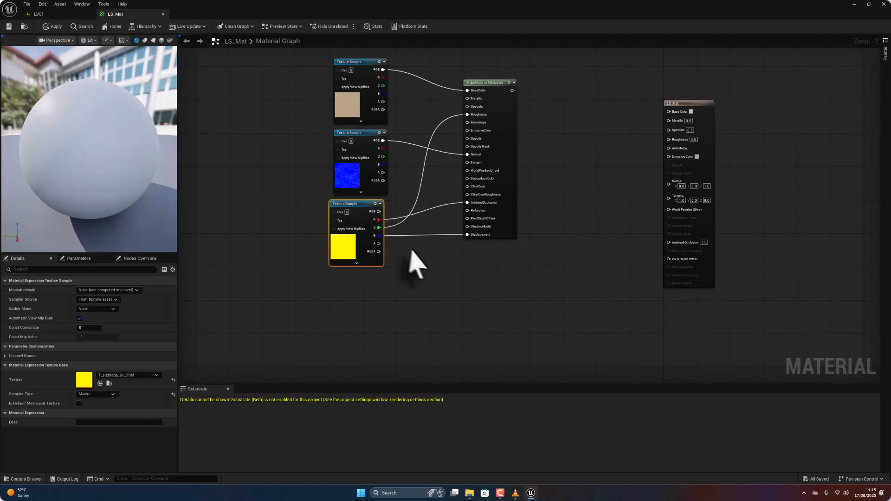
Add a LandscapeLayerCoords node in the empty graph area ahead of the texture samples
right_drag(426, 250, 597, 298)
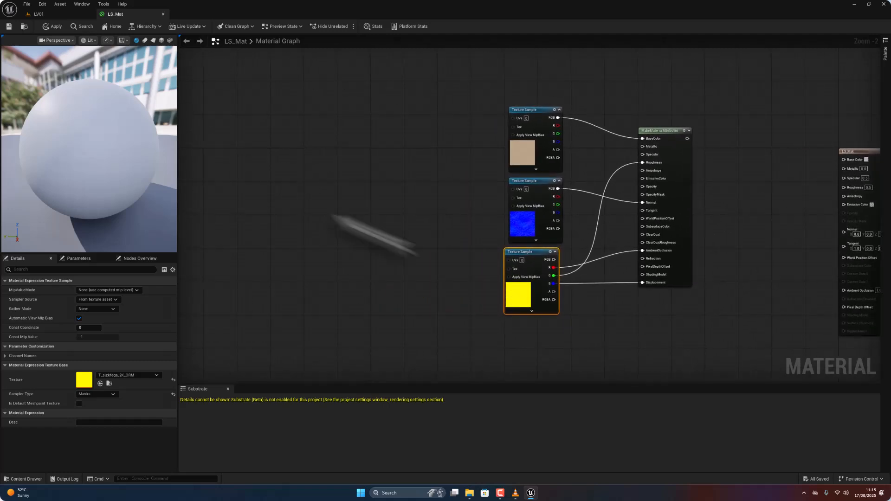
right_click(288, 174)
text(coord)
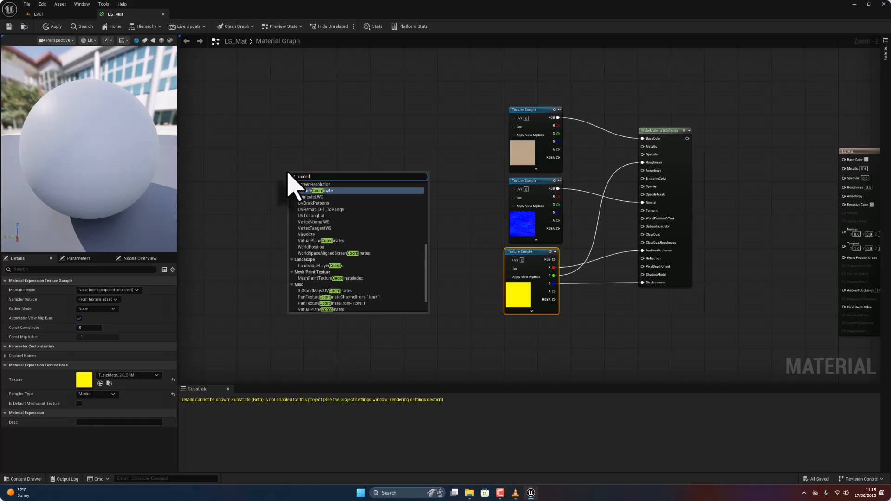
text(s)
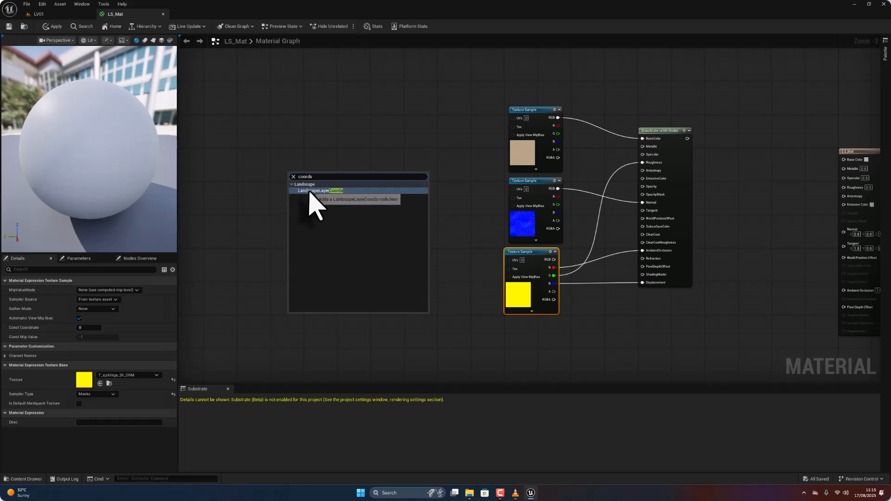
click(306, 190)
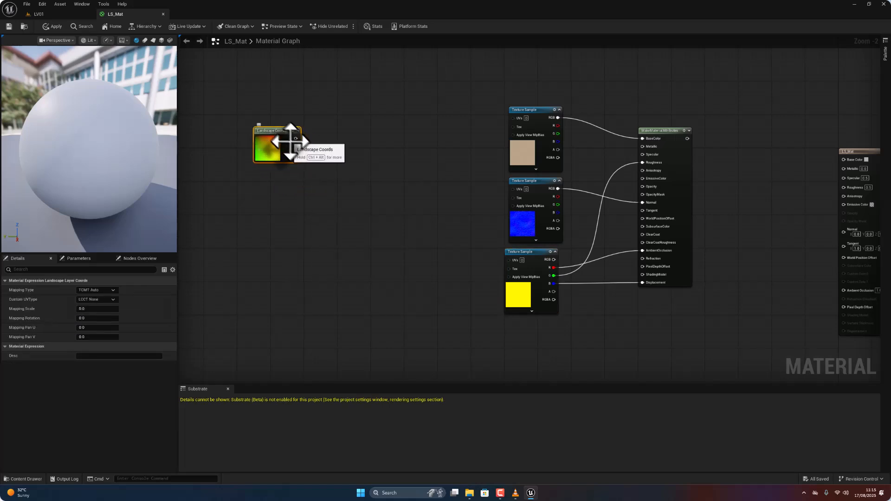
Add a Constant node below the landscape coordinates, convert it to a parameter and name it SandScaler
right_click(269, 201)
text(consta)
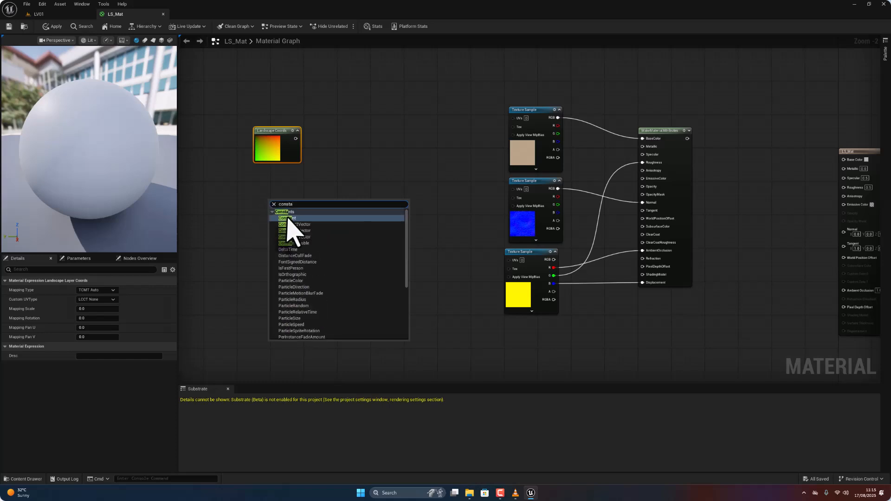
click(287, 218)
right_click(281, 205)
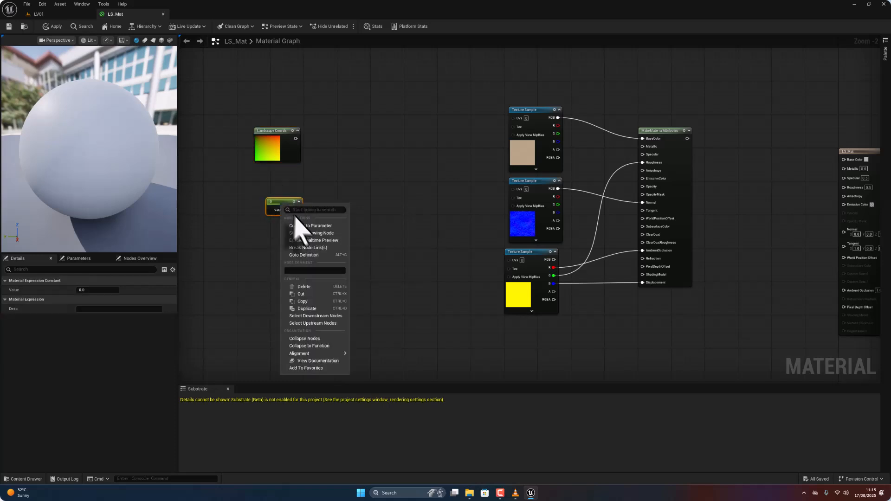
click(309, 234)
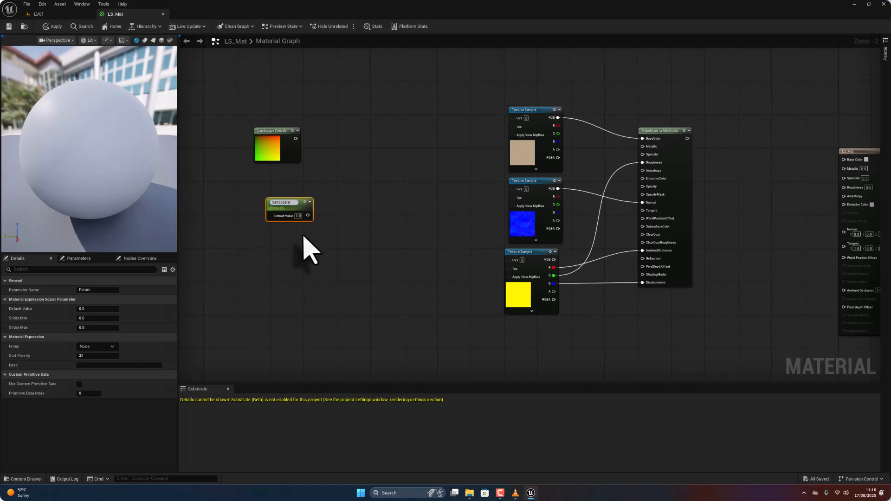
click(300, 205)
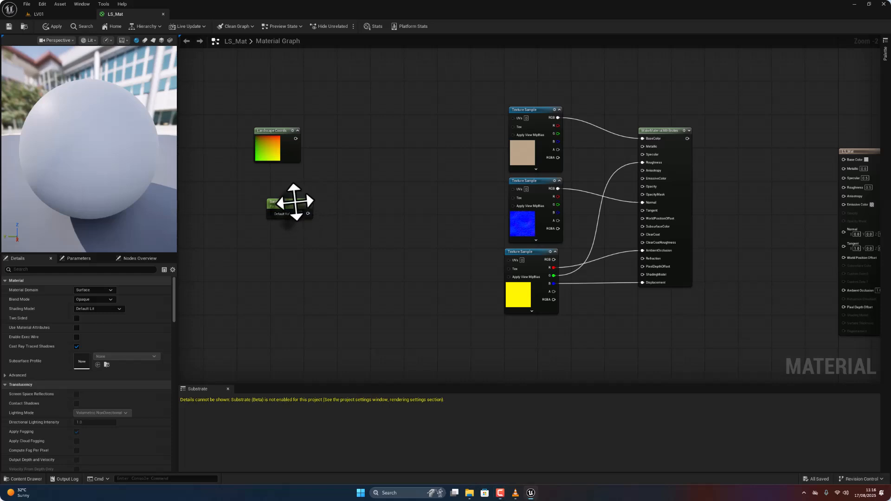
Set the SandScaler parameter's default value to 1.0 and move the node clear of the landscape coordinates' output
click(294, 202)
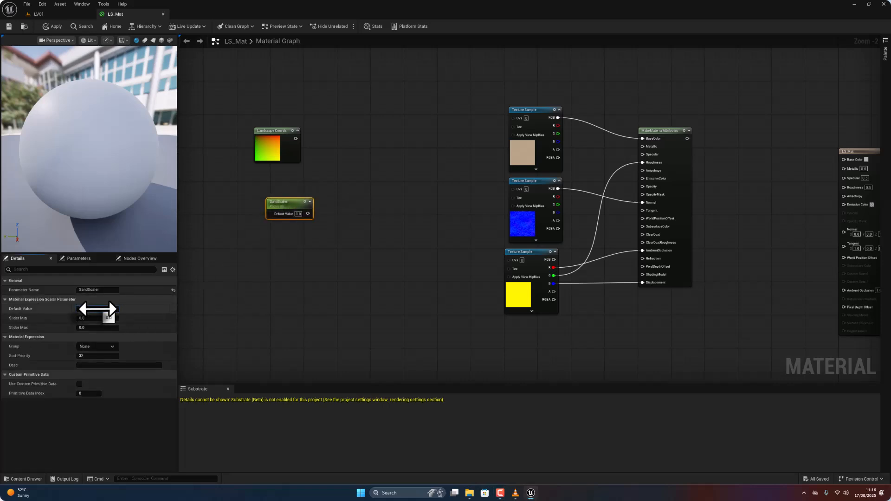
click(209, 296)
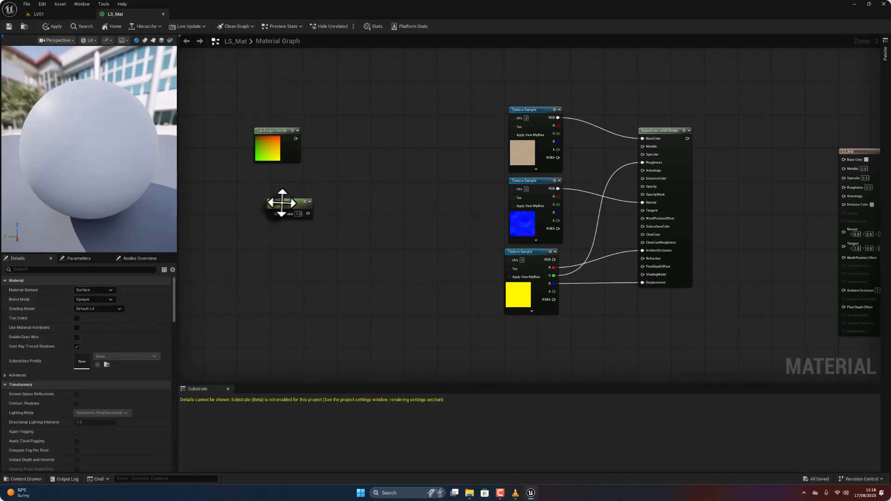
drag(282, 202, 248, 203)
Multiply the landscape coordinates by SandScaler using a Multiply node, and place SandScaler directly beneath the coordinates node
drag(296, 138, 327, 150)
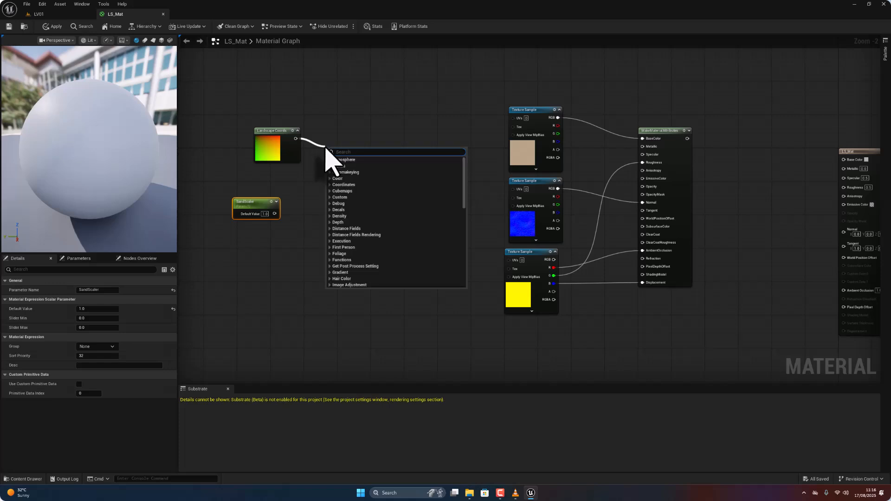
text(mul)
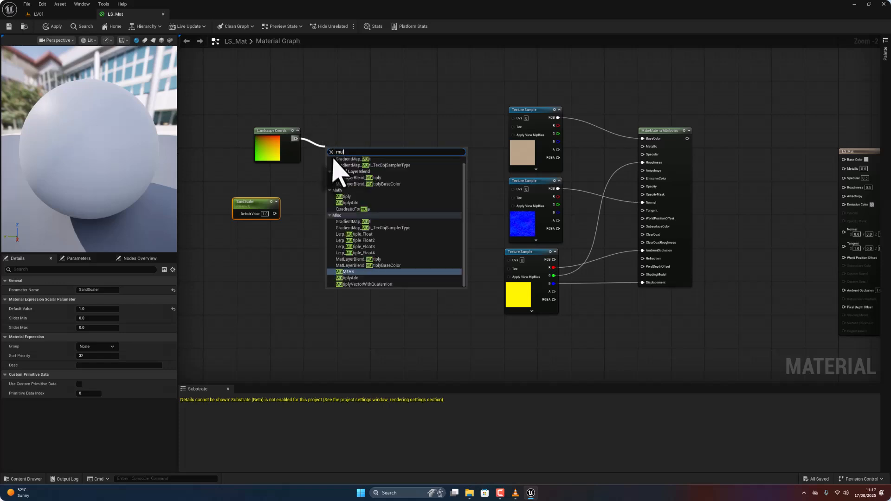
click(343, 197)
drag(274, 214, 330, 164)
drag(265, 208, 279, 175)
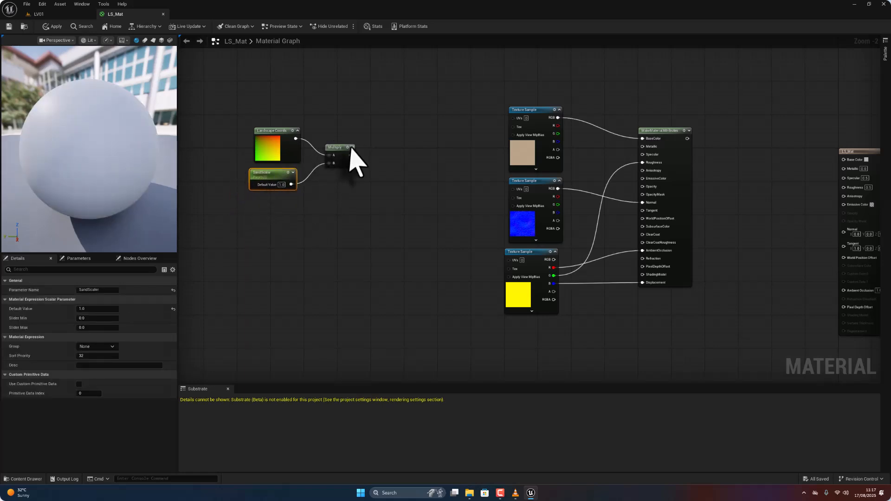
Connect the Multiply output to the UVs input of all three sand texture samples
drag(424, 148, 523, 132)
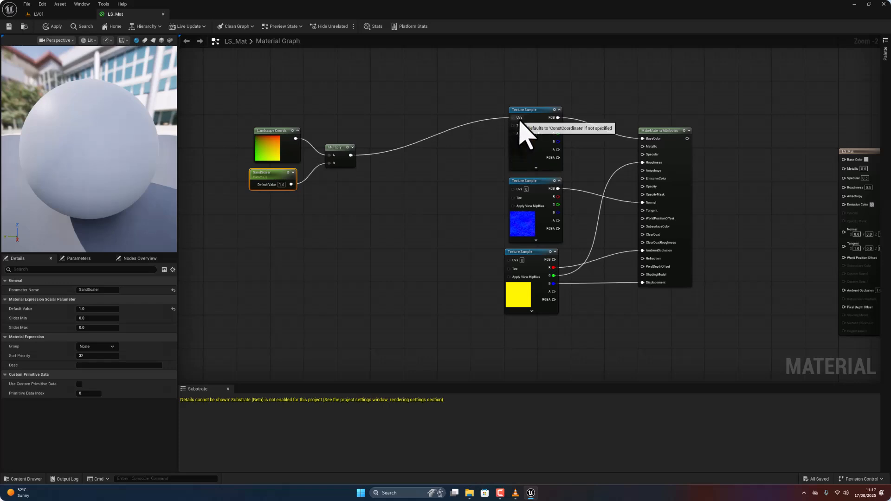
drag(350, 155, 514, 189)
drag(352, 156, 510, 260)
Enable Use Material Attributes on the LS_Mat output node and reposition the node beyond MakeMaterialAttributes
right_drag(726, 286, 672, 278)
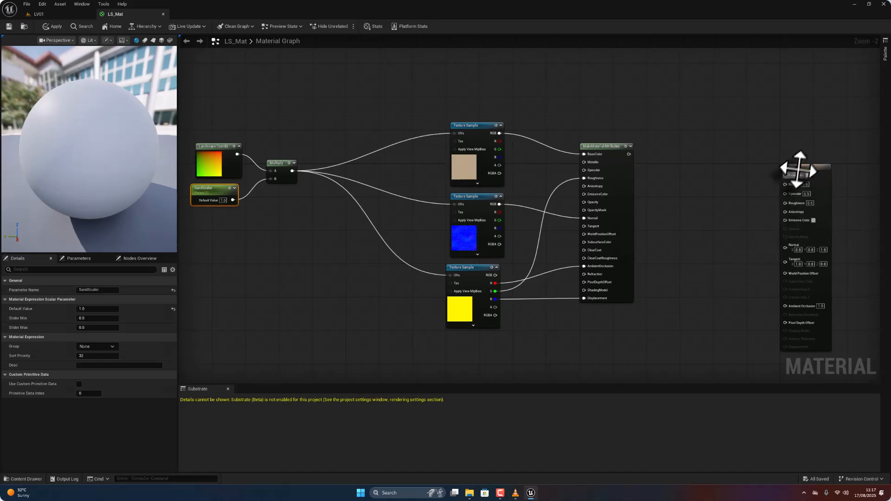
drag(803, 176, 798, 130)
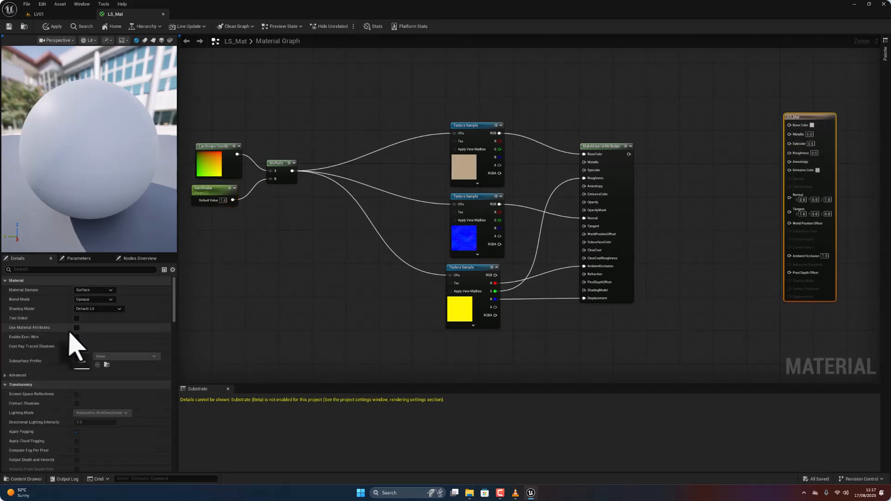
click(76, 328)
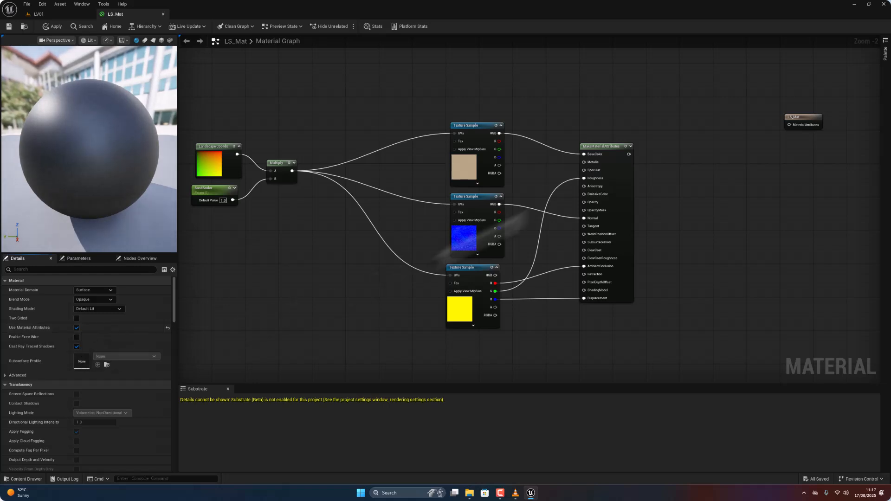
drag(805, 125, 835, 158)
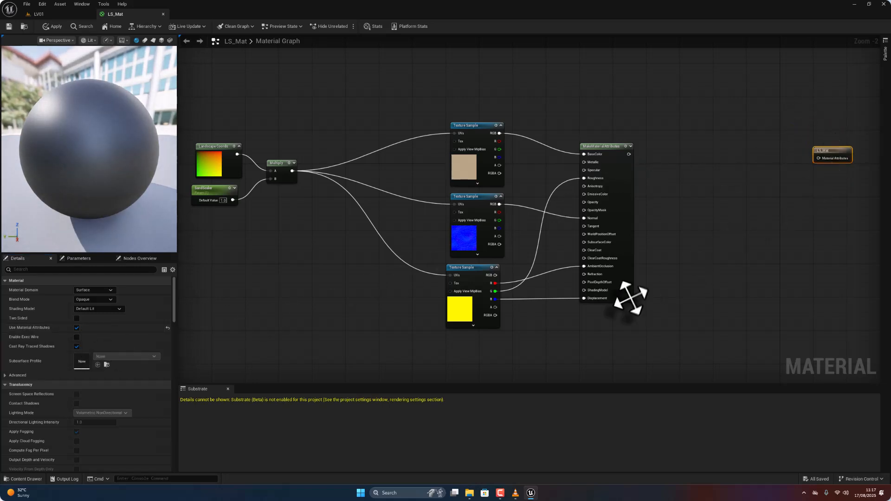
Add a LandscapeLayerBlend node between MakeMaterialAttributes and the LS_Mat output node
right_click(687, 215)
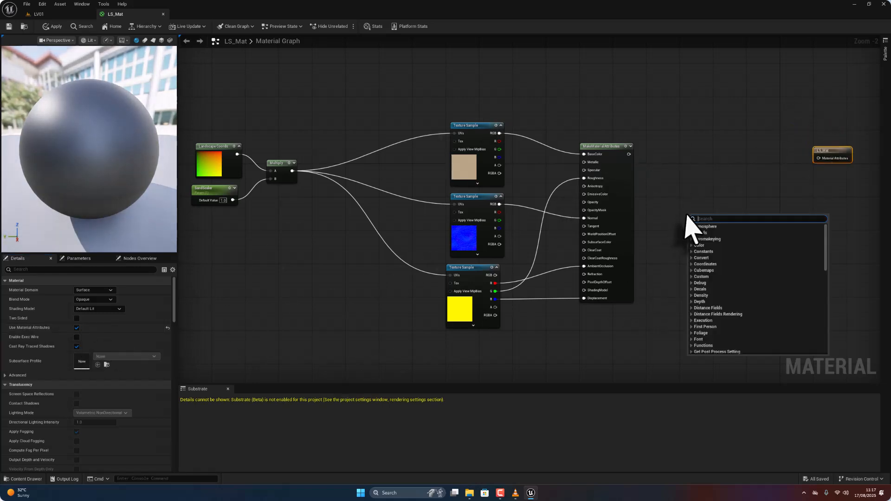
text(landsc)
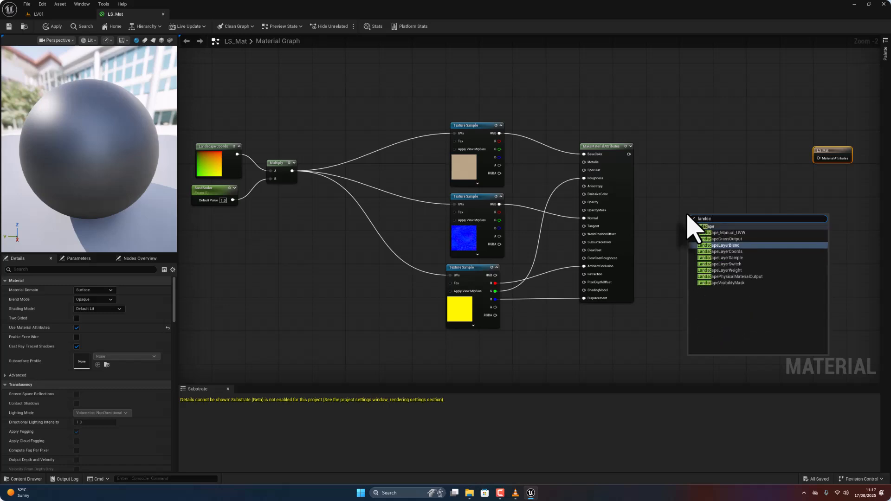
key(Return)
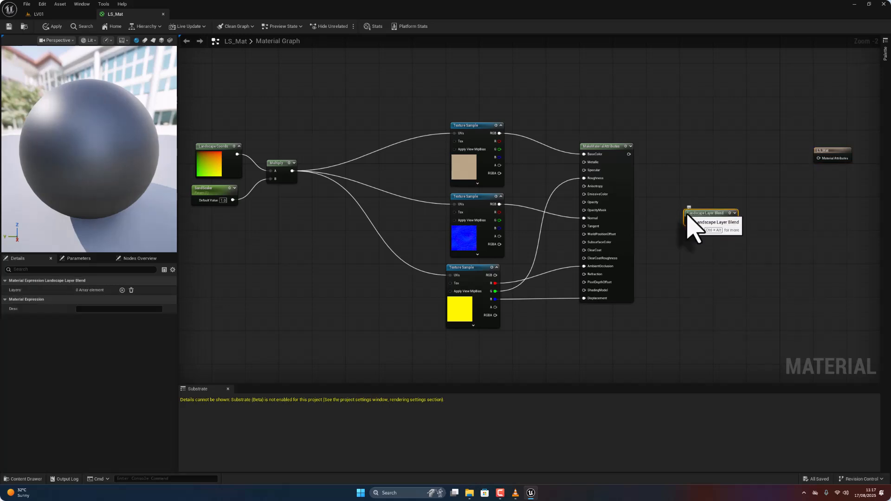
Add six layer elements to the Landscape Layer Blend node
click(122, 290)
click(123, 290)
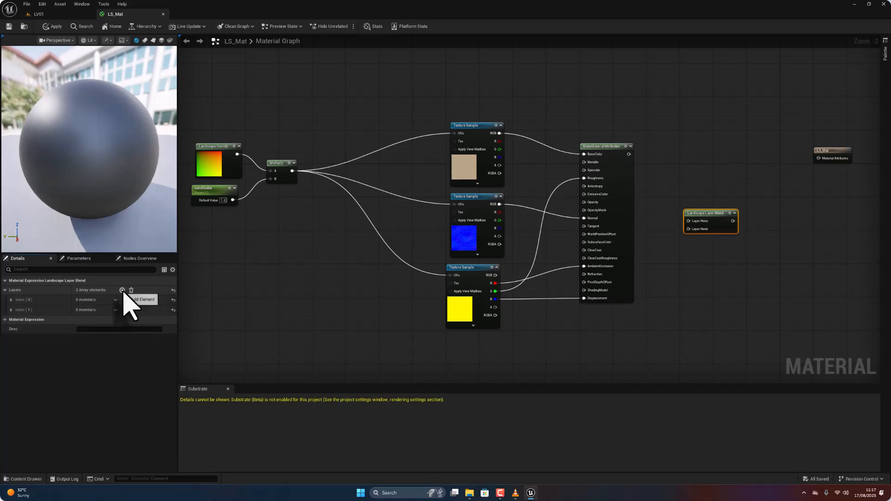
click(122, 290)
click(123, 291)
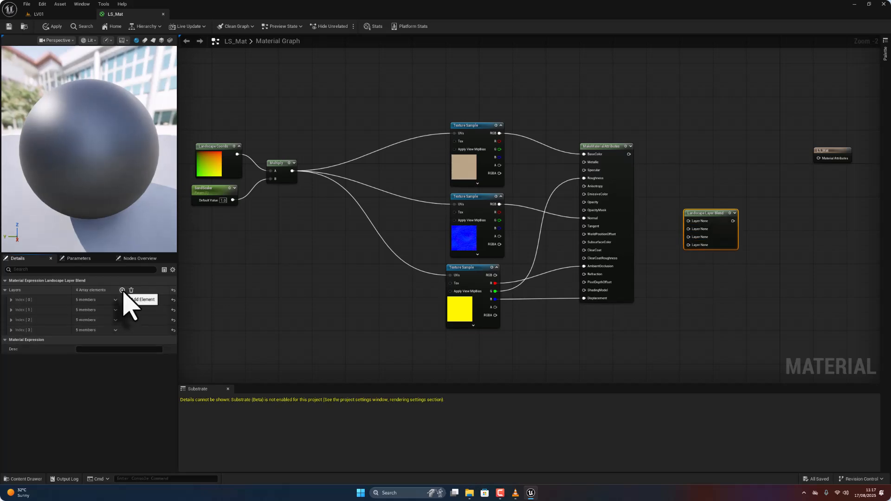
click(122, 290)
click(122, 290)
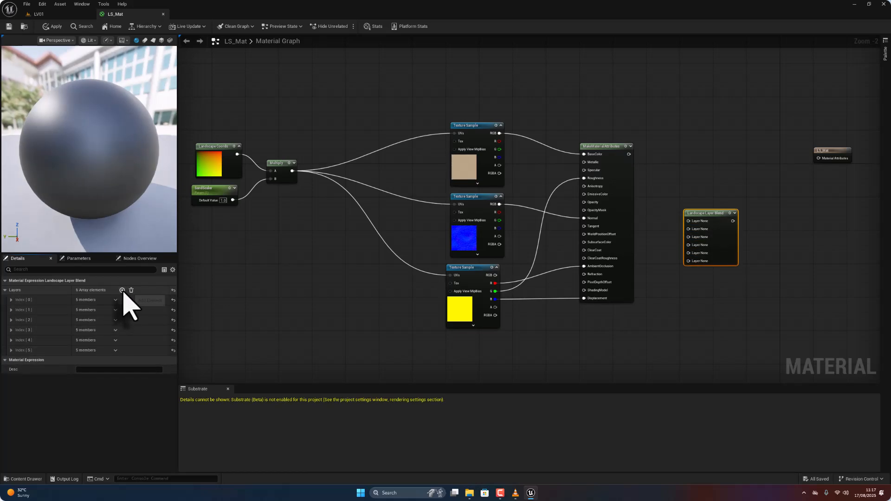
Check the imported Surfaces folders for layer names and name the blend node's first layer SandLayer
click(31, 479)
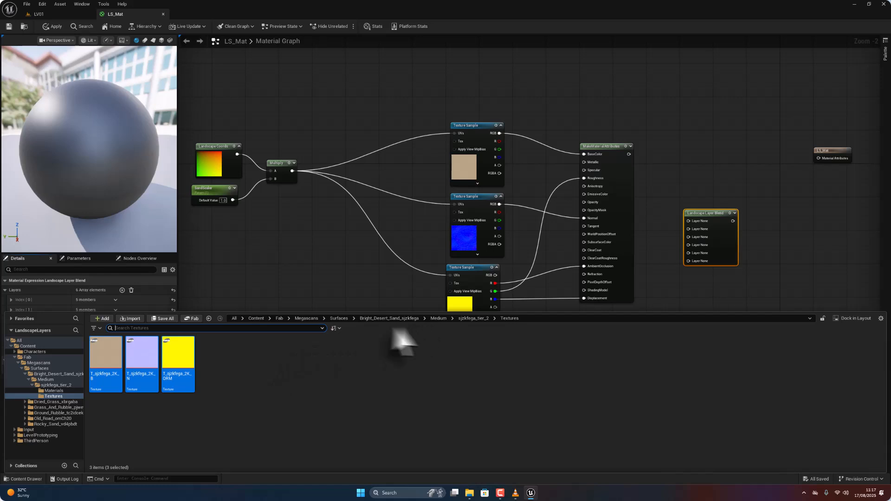
click(338, 320)
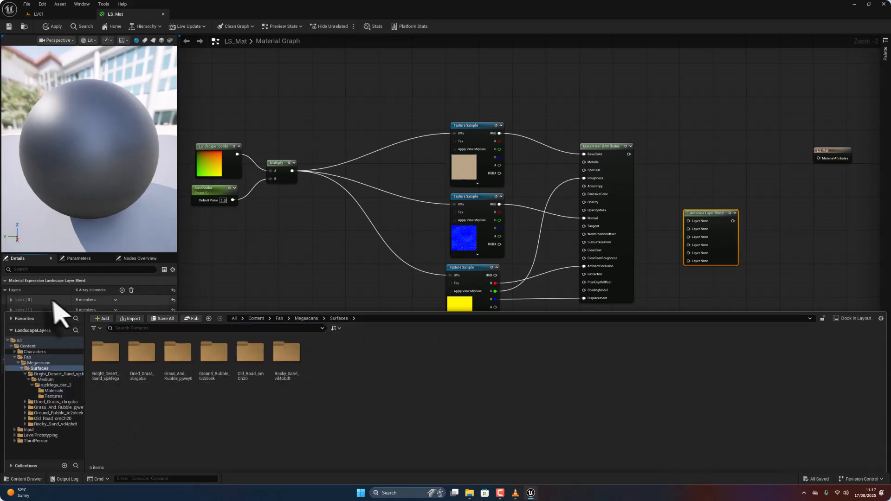
click(88, 301)
click(11, 300)
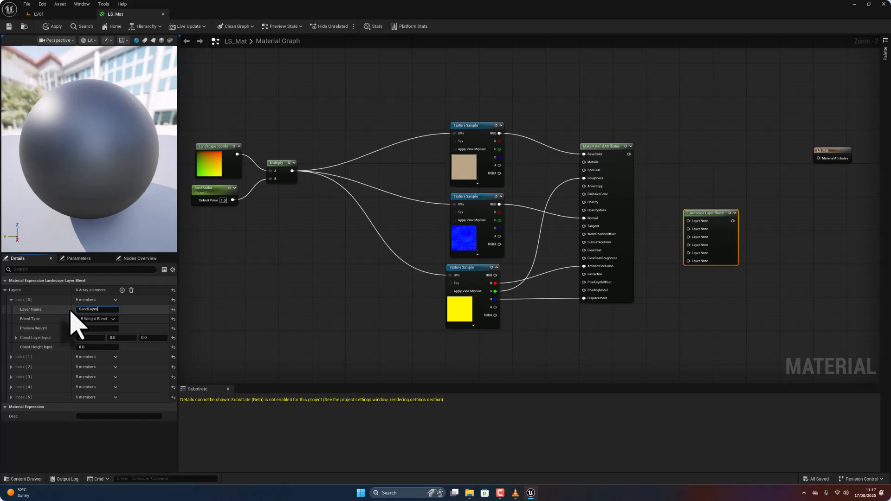
Name the second blend layer DriedLayer, matching the Dried_Grass surface folder
click(10, 357)
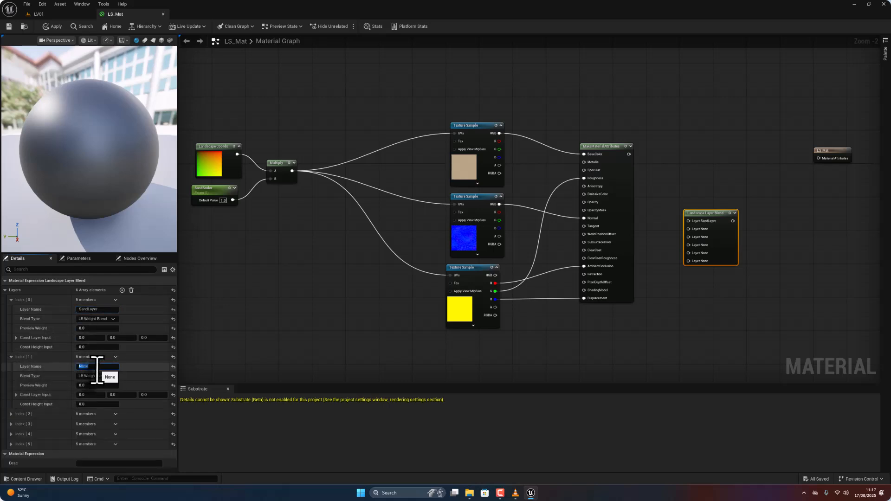
click(27, 480)
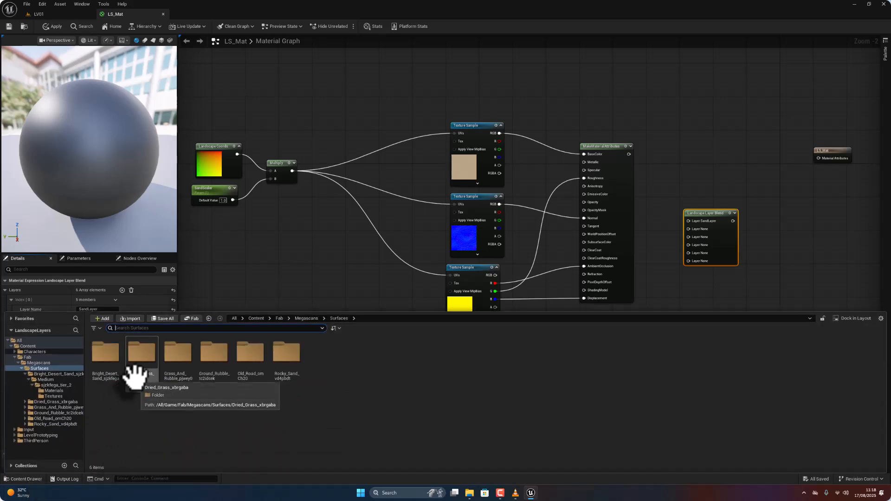
click(184, 299)
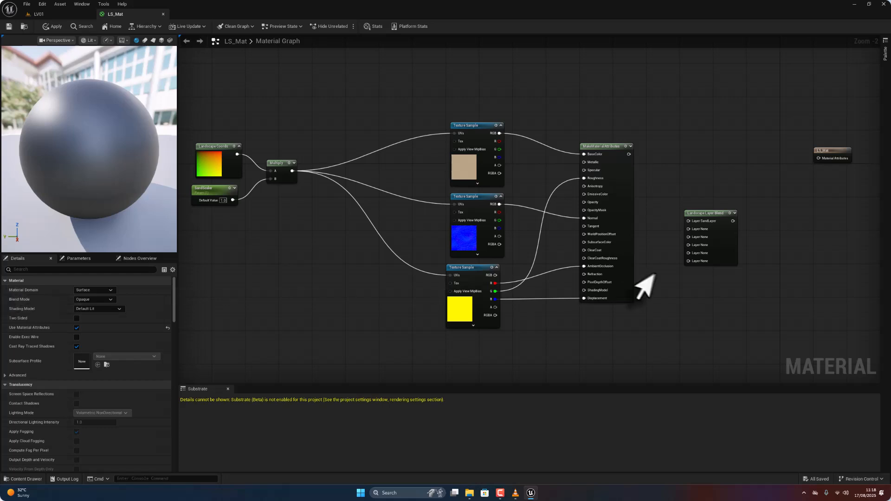
click(702, 221)
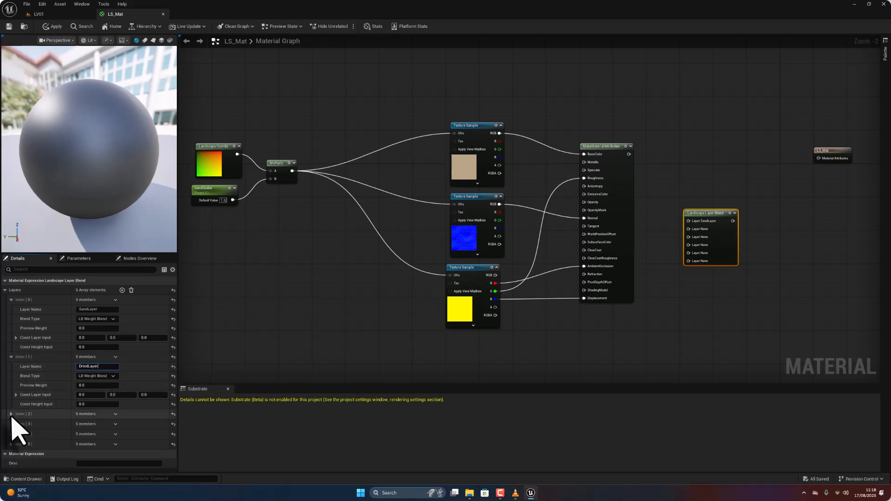
Name the third blend layer grassandRubbleLayer after the Grass_And_Rubble surface folder, and collapse the first three layers' settings
click(11, 414)
click(11, 357)
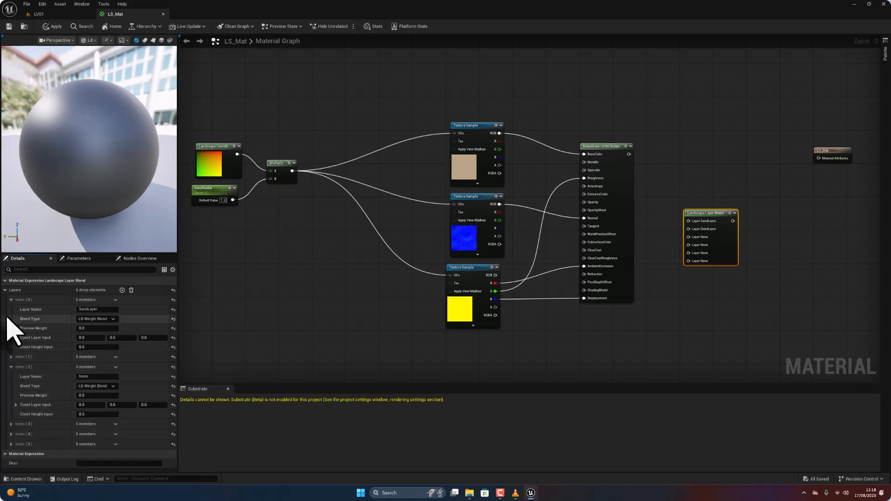
click(10, 301)
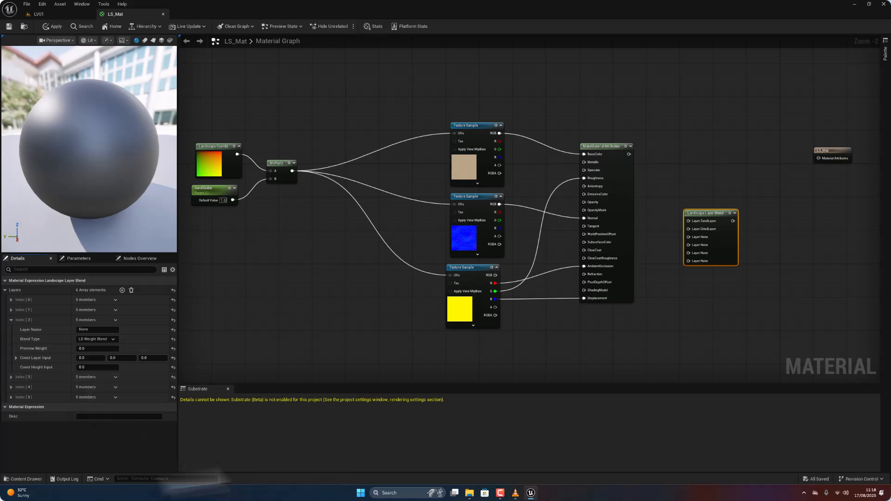
click(26, 479)
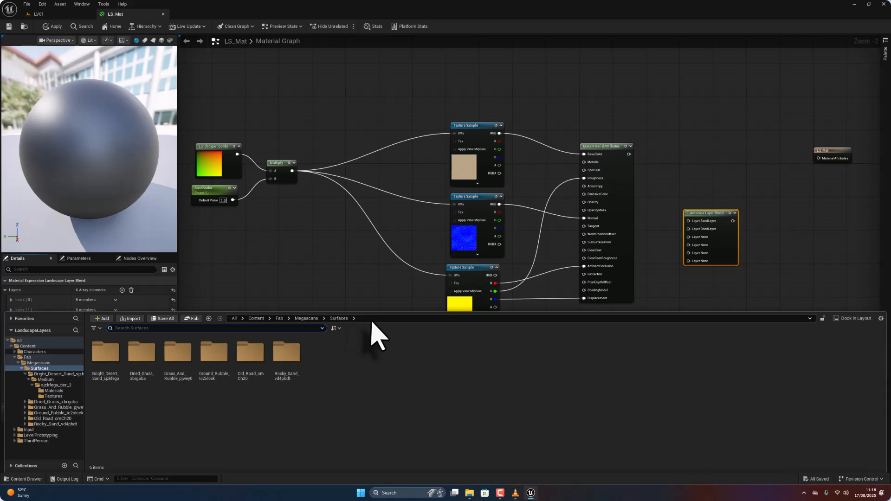
click(119, 281)
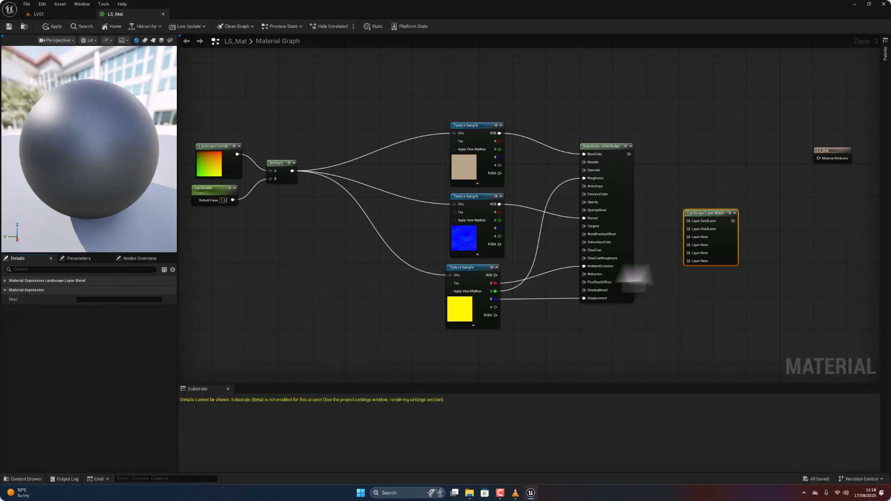
click(5, 281)
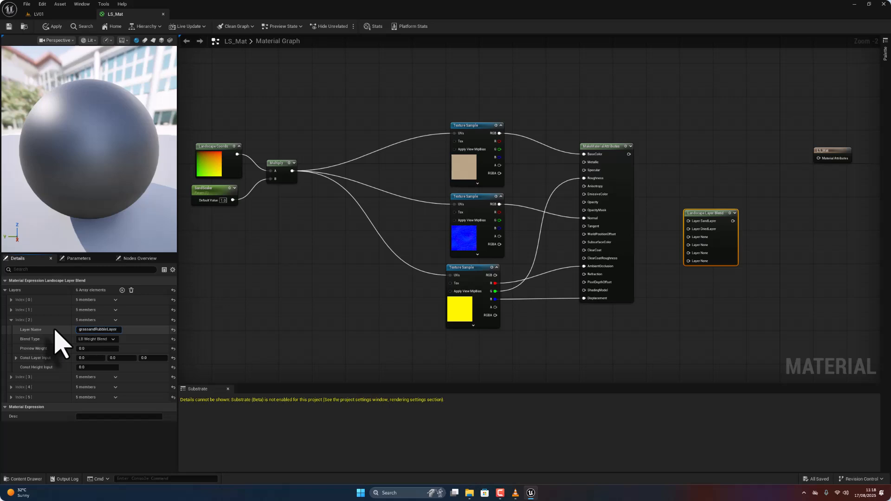
click(11, 320)
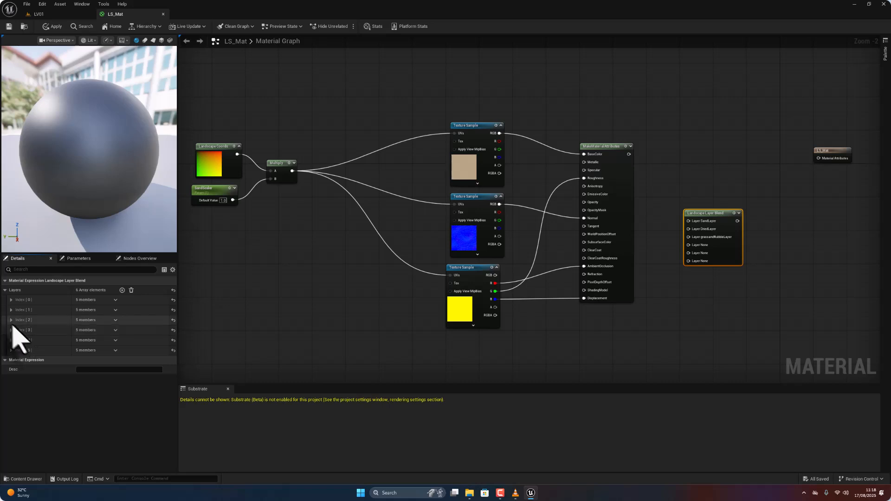
click(12, 321)
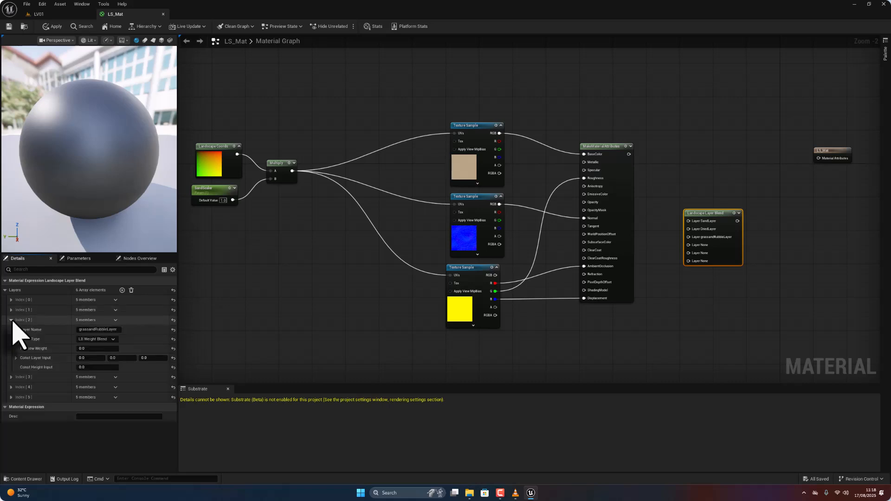
click(12, 321)
Name the fourth blend layer GroundLayer after the Ground_Rubble surface folder, and collapse its settings
click(11, 330)
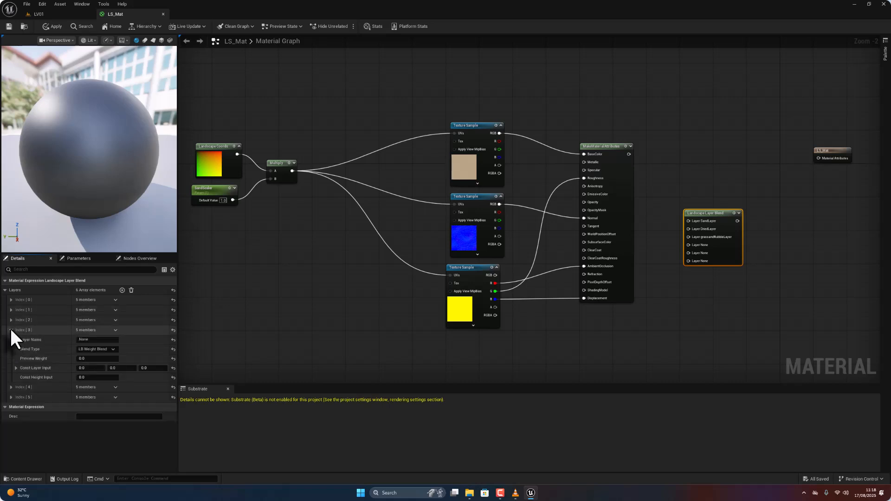
click(32, 479)
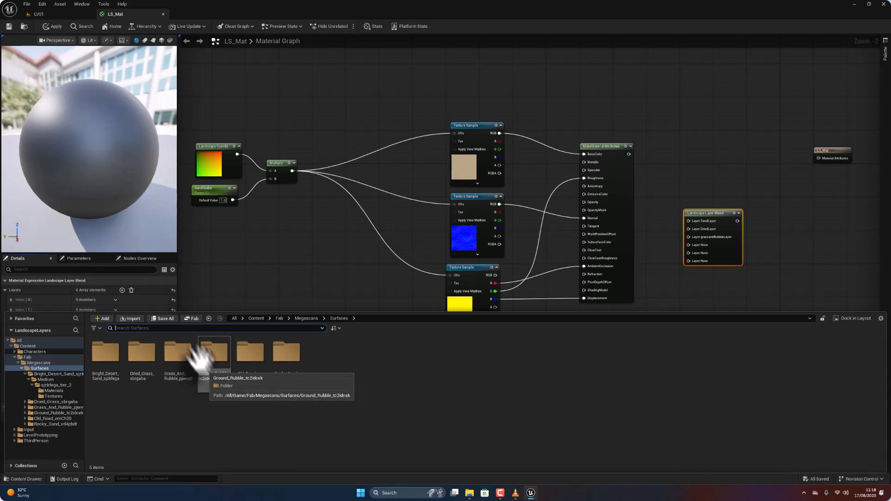
click(96, 286)
click(83, 340)
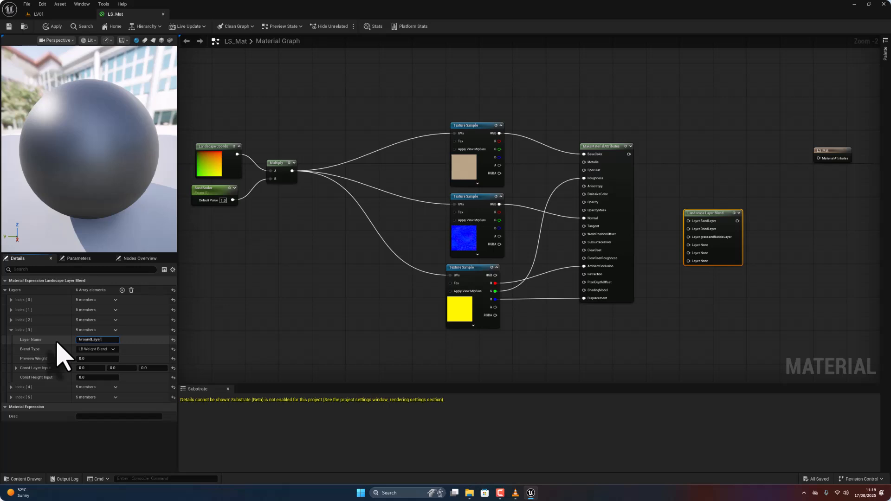
click(11, 330)
Name the fifth blend layer OldRoadLayer after the Old_Road surface folder, and collapse its settings
click(10, 340)
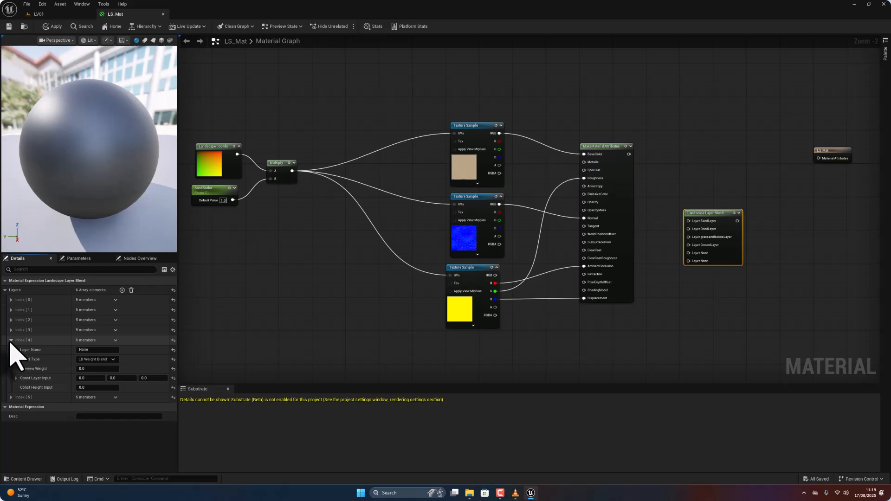
click(23, 479)
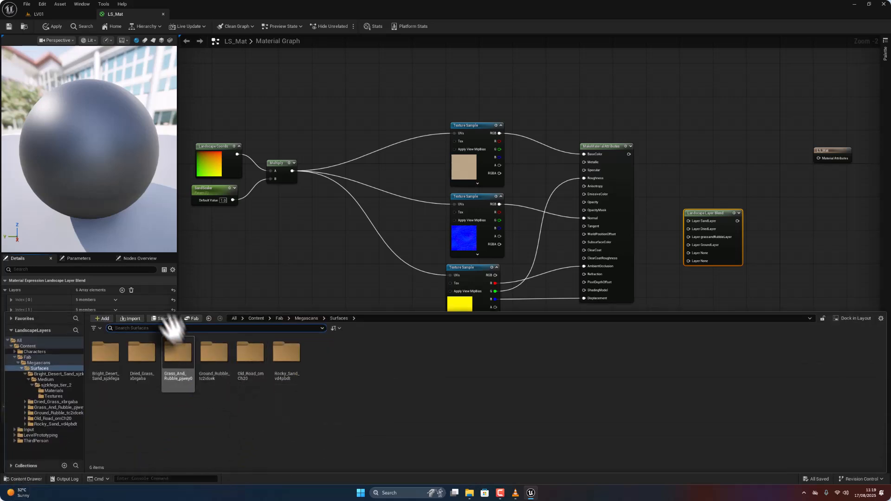
click(118, 279)
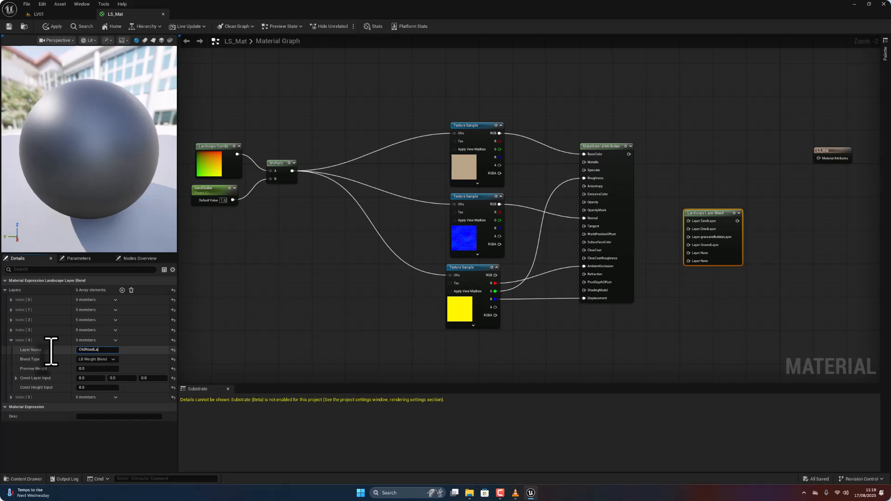
click(11, 340)
Name the sixth blend layer RockySandlayer after the Rocky_Sand surface folder
click(12, 350)
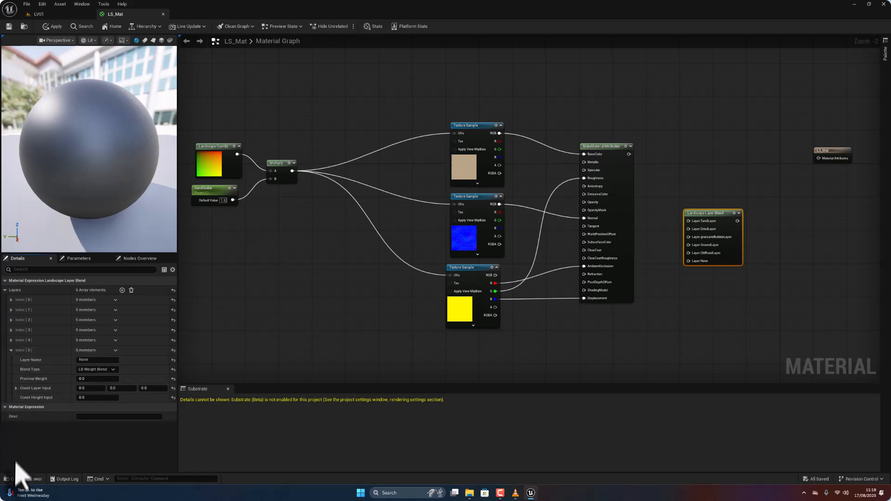
click(14, 481)
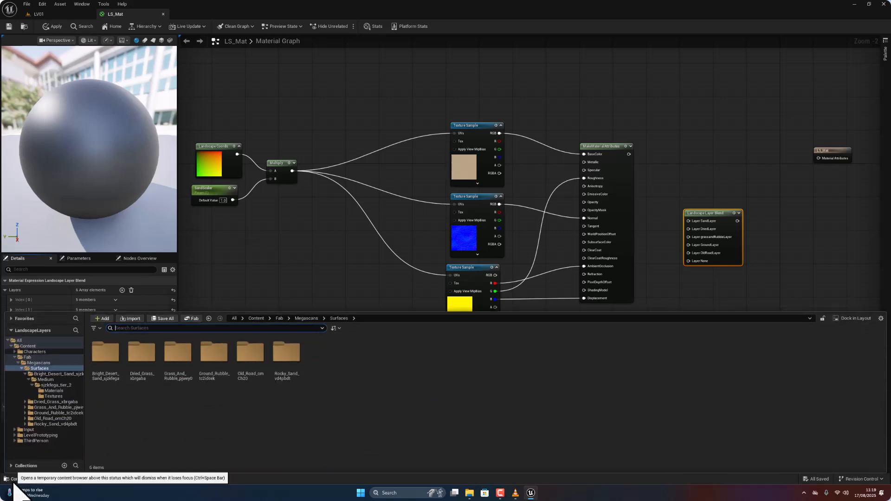
click(14, 481)
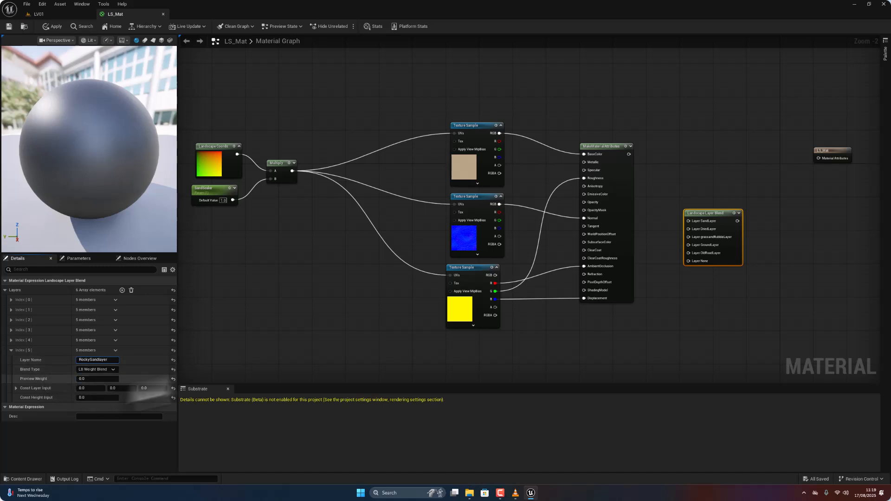
click(246, 344)
Connect the sand MakeMaterialAttributes output to the SandLayer input of the Landscape Layer Blend node
scroll(683, 263, up, 3)
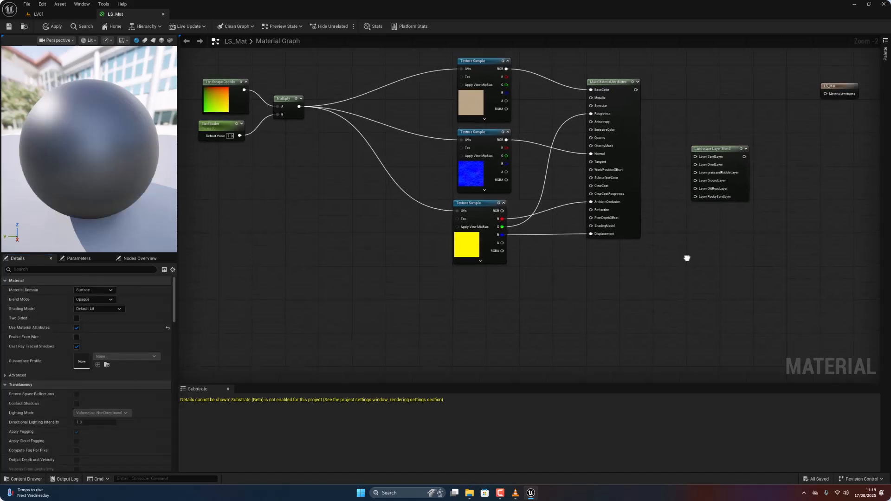
scroll(695, 280, down, 2)
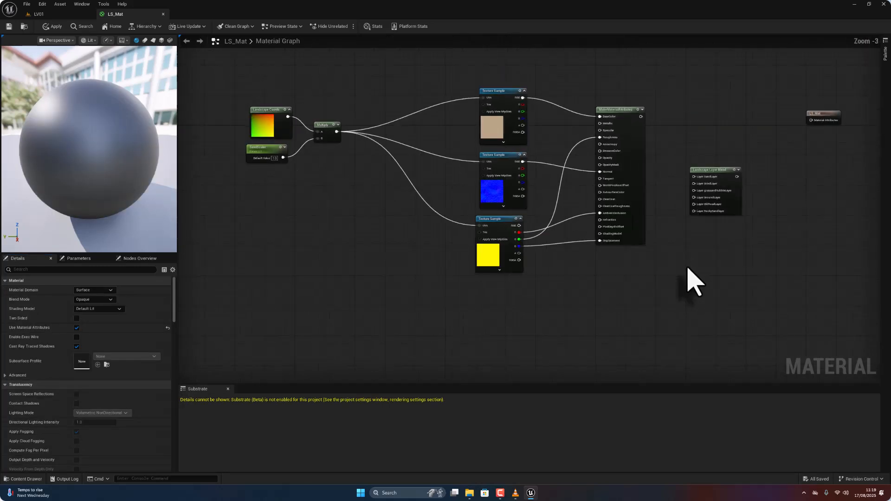
scroll(686, 274, up, 1)
drag(626, 72, 721, 63)
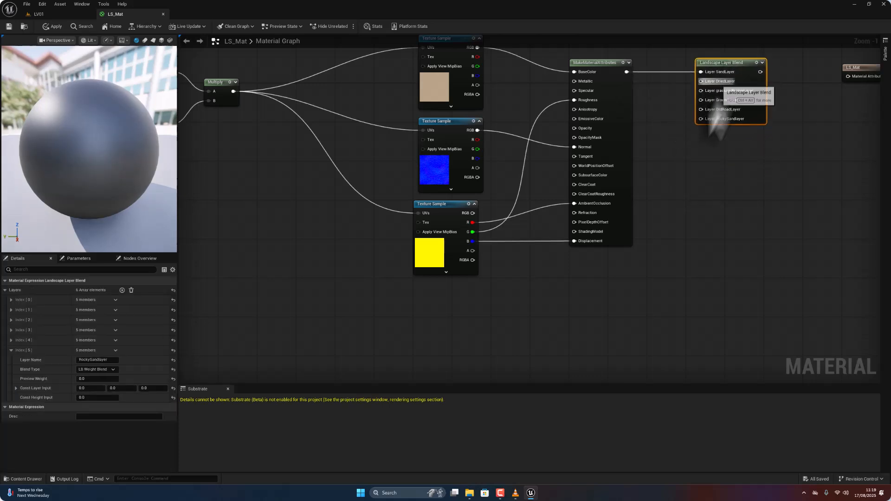
Copy the landscape coordinates, SandScalar, Multiply and MakeMaterialAttributes nodes, and place the duplicate set directly below the originals
click(598, 66)
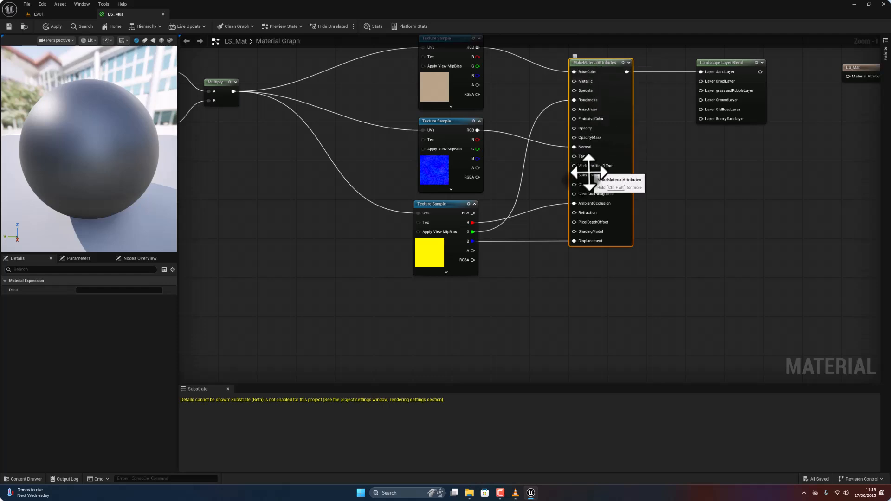
scroll(587, 179, down, 5)
scroll(611, 217, up, 2)
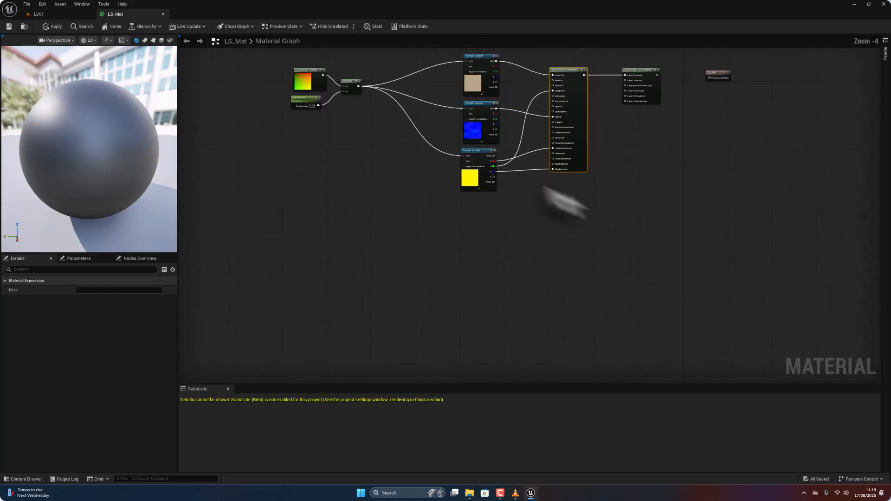
drag(369, 86, 292, 153)
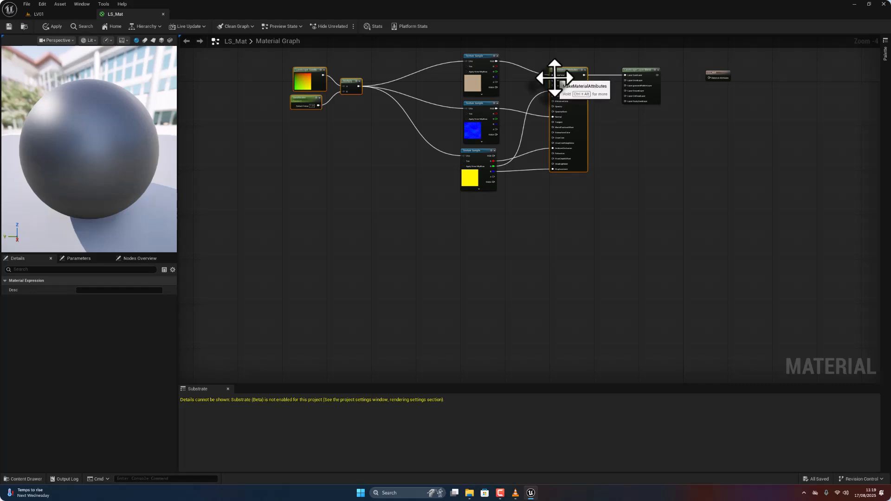
key(ctrl+w)
drag(739, 71, 559, 194)
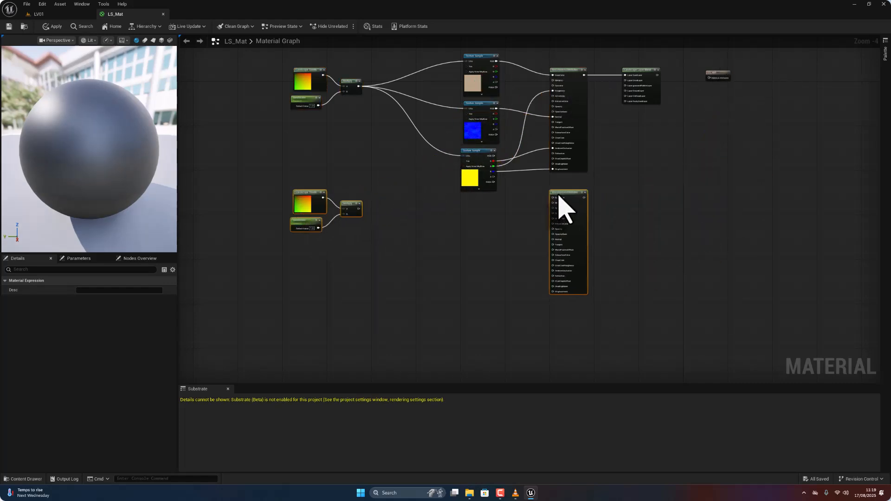
right_drag(641, 232, 647, 115)
Paste two more copies of the coordinates, scalar, Multiply and MakeMaterialAttributes set, stacking them below the second layer's nodes
click(556, 240)
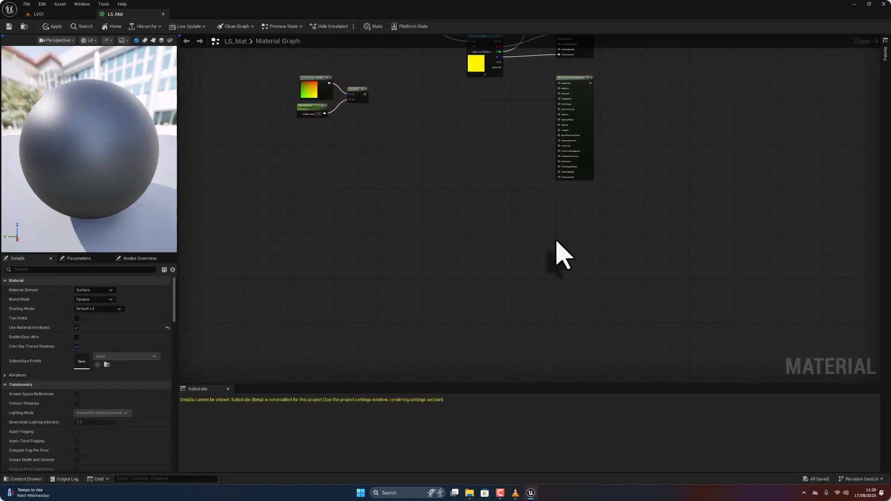
key(ctrl+v)
drag(748, 242, 573, 214)
scroll(604, 189, down, 5)
right_drag(593, 230, 584, 172)
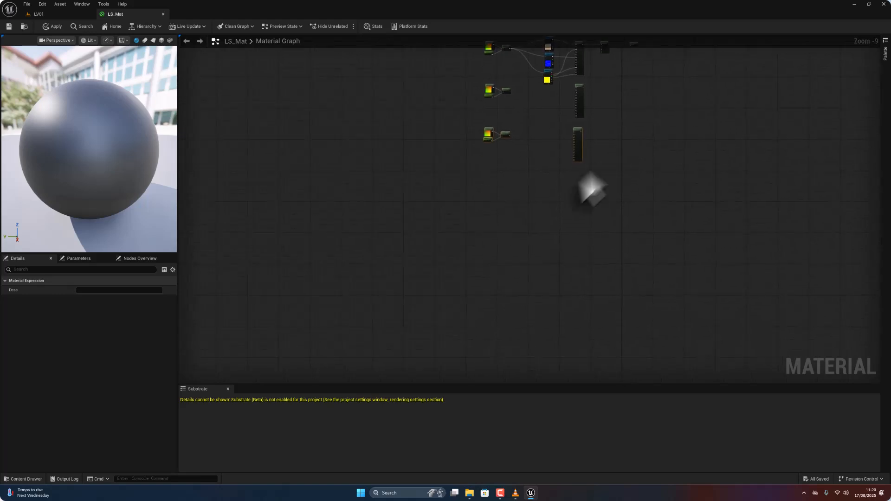
click(565, 190)
key(ctrl+v)
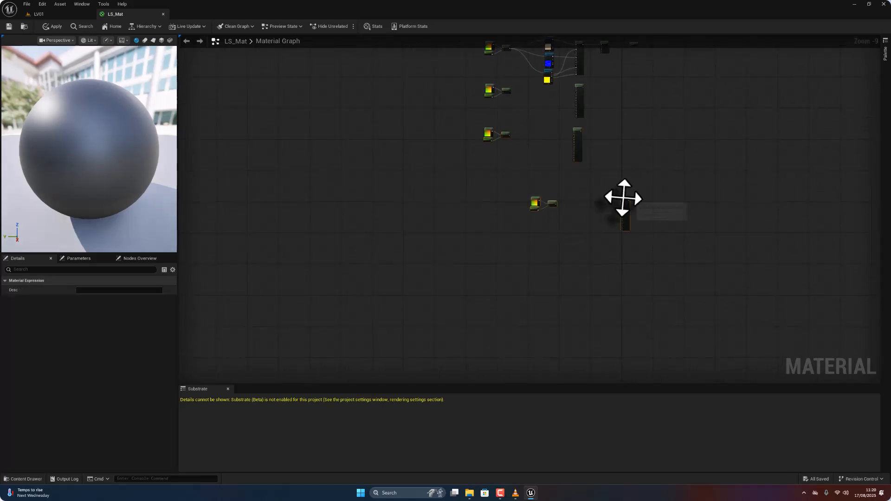
drag(623, 197, 580, 190)
right_drag(612, 157, 611, 185)
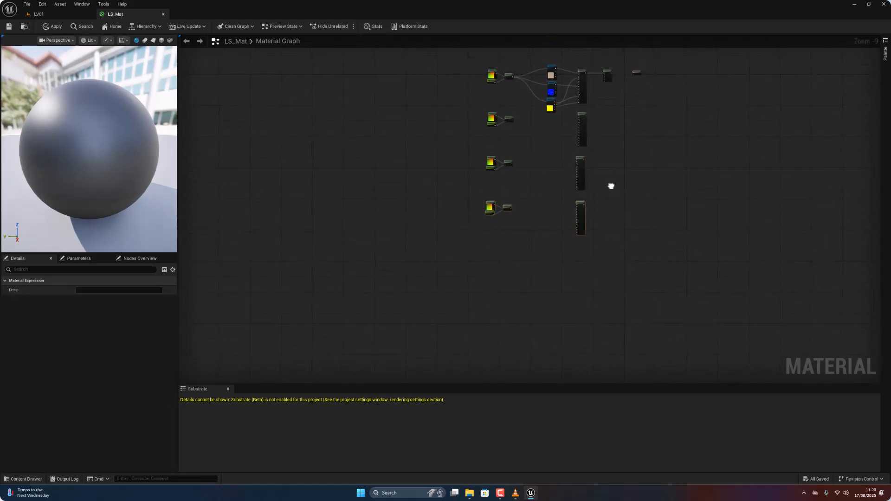
Paste the node set for the fifth and sixth layers and align both copies at the end of the column
click(591, 286)
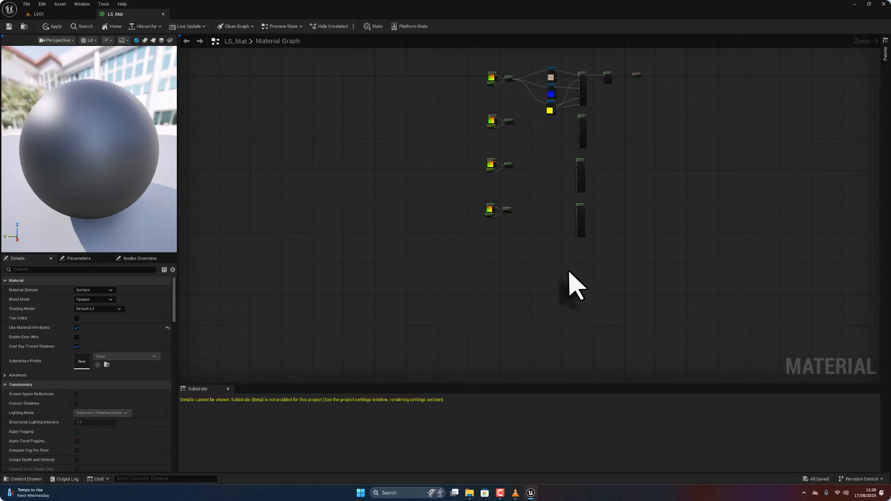
key(ctrl+v)
drag(633, 268, 581, 256)
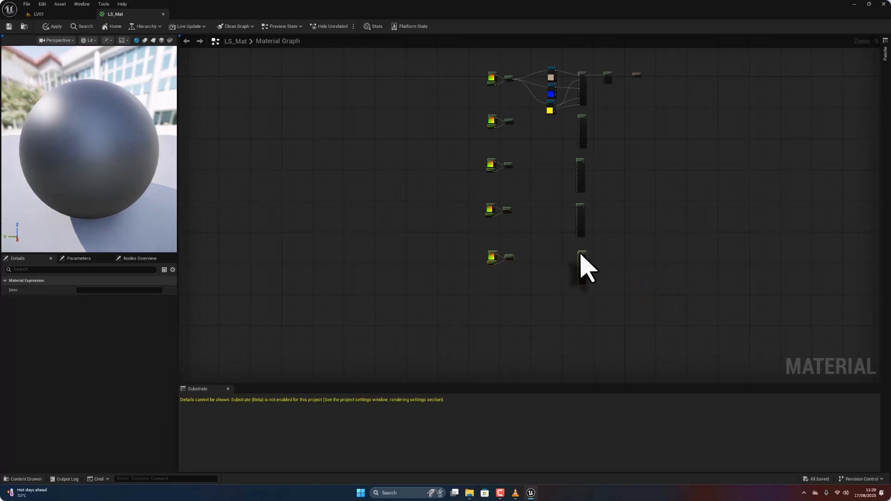
right_drag(607, 251, 611, 198)
click(585, 267)
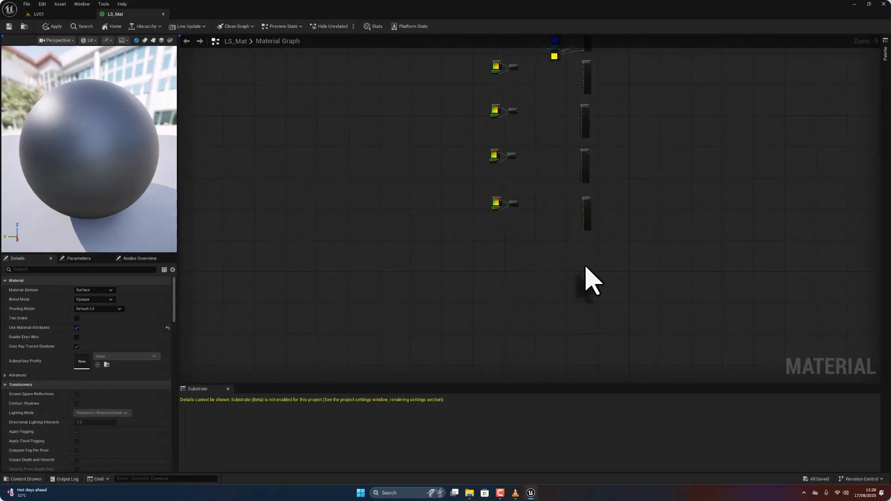
key(ctrl+v)
drag(652, 264, 581, 253)
click(625, 177)
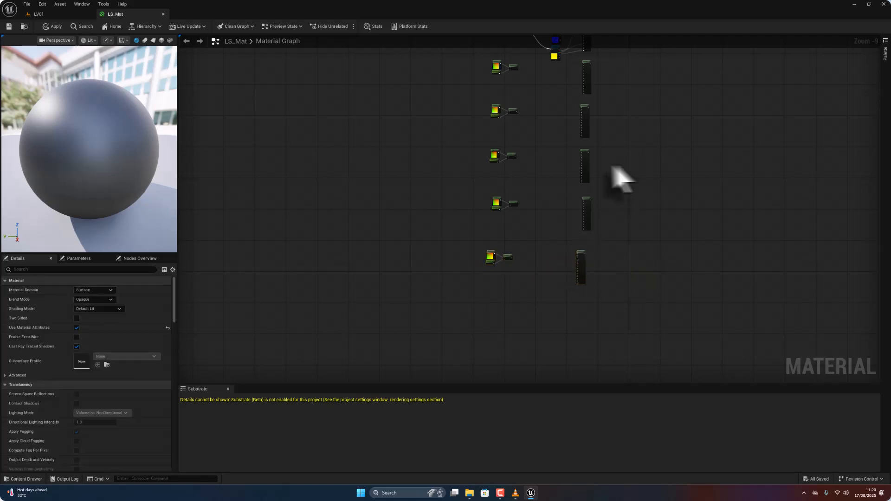
Add the three Dried_Grass textures (B, N and ORM) to the graph beside the second layer's MakeMaterialAttributes node
click(26, 479)
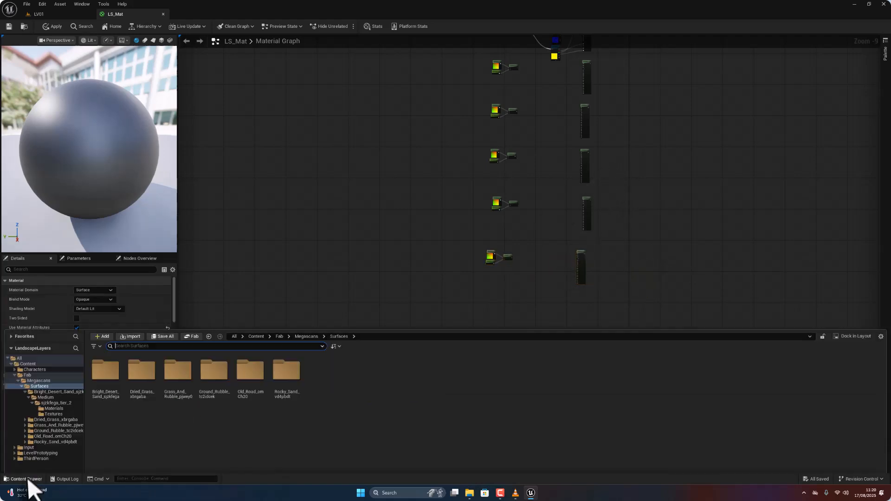
double_click(146, 362)
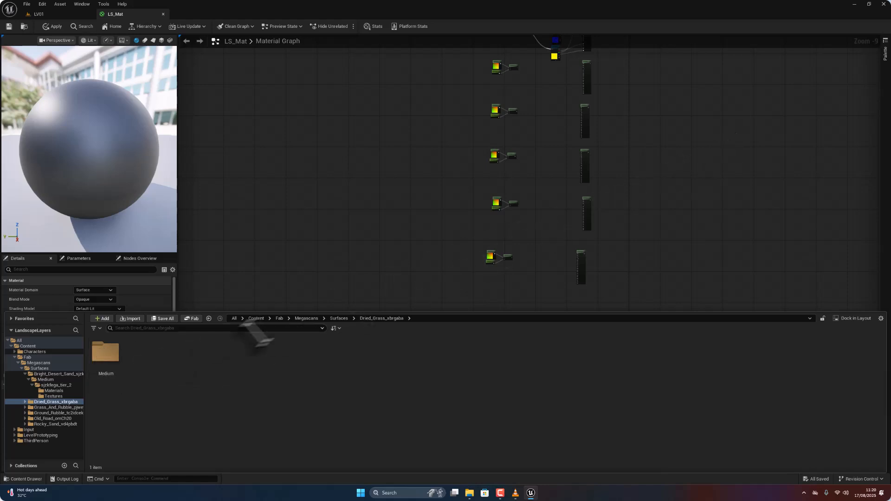
double_click(116, 352)
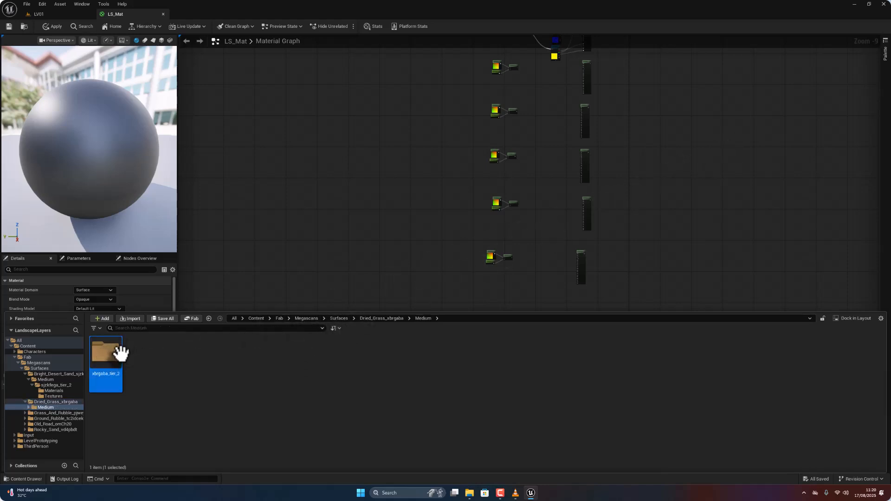
double_click(119, 353)
double_click(133, 352)
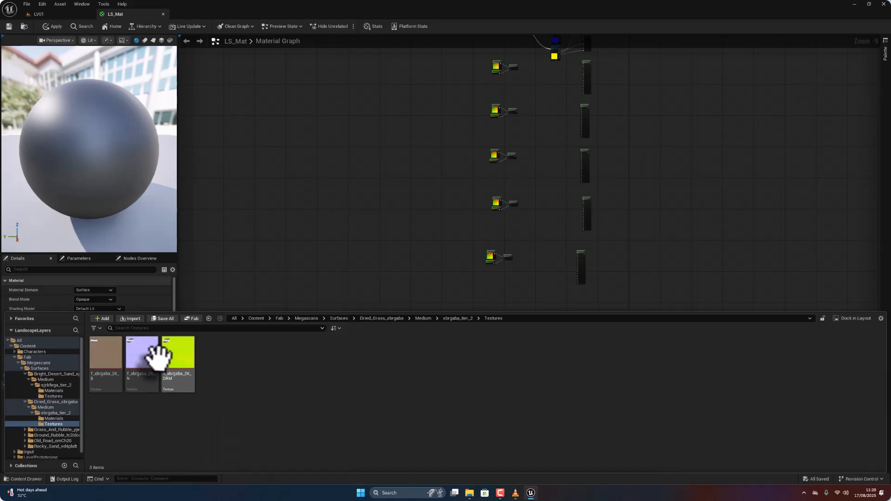
click(105, 359)
shift+click(143, 354)
shift+click(174, 358)
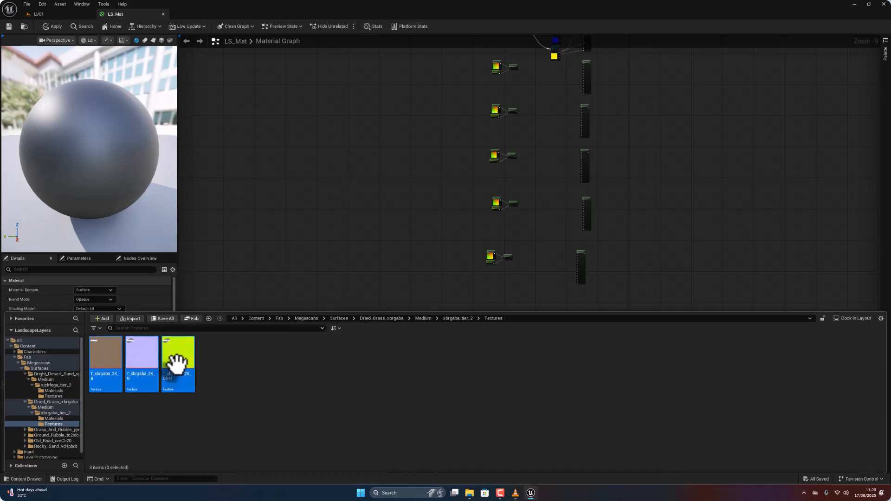
drag(175, 362, 549, 75)
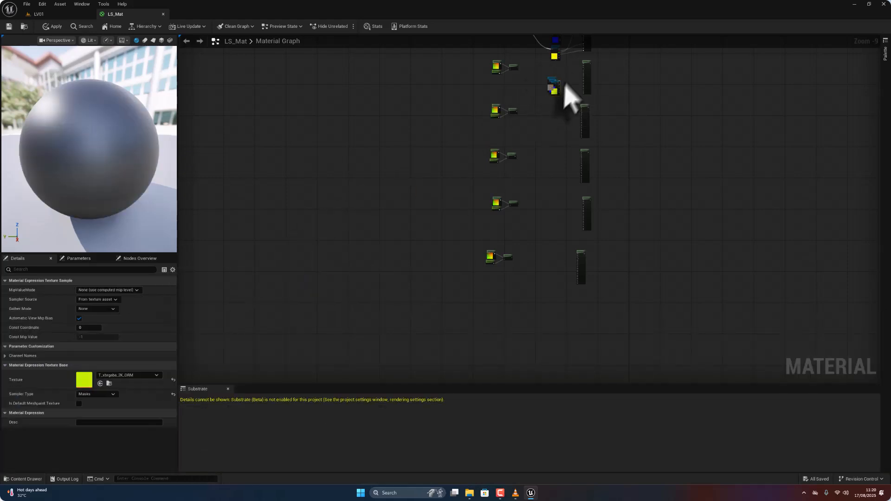
Move the Landscape Layer Blend node lower and connect the second MakeMaterialAttributes output to its DriedLayer input
scroll(641, 75, up, 1)
scroll(643, 77, down, 2)
right_drag(644, 76, 574, 236)
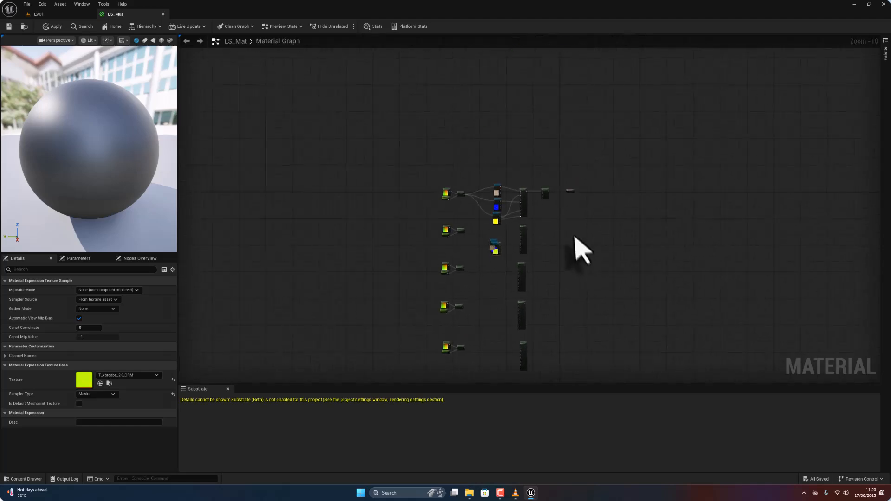
scroll(571, 232, up, 3)
scroll(574, 236, up, 7)
right_drag(497, 175, 542, 289)
drag(490, 80, 543, 276)
right_drag(543, 276, 633, 117)
drag(445, 173, 587, 140)
Connect the third and fourth MakeMaterialAttributes outputs to the blend node's grassandRubbleLayer and GroundLayer inputs
right_drag(576, 294, 552, 145)
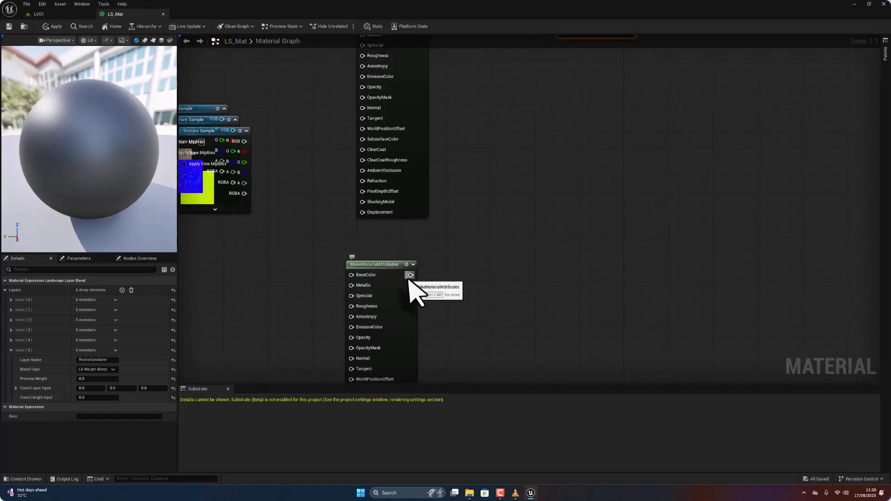
drag(411, 275, 566, 137)
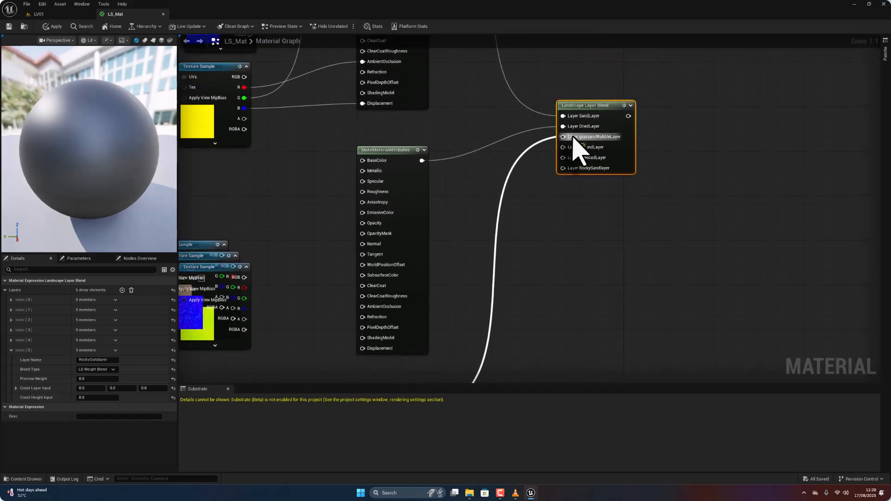
right_drag(568, 269, 587, 30)
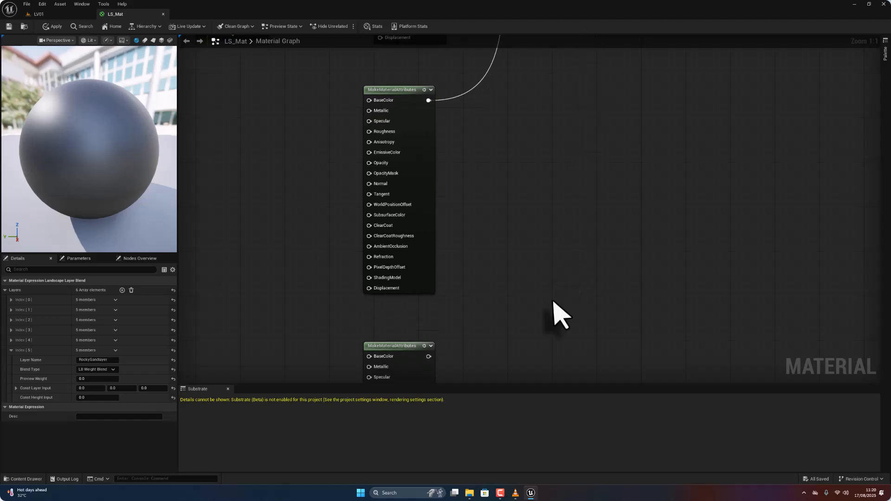
right_drag(553, 300, 555, 238)
drag(430, 295, 588, 80)
Connect the fifth MakeMaterialAttributes output to the blend node's OldRoadLayer input
right_drag(599, 289, 547, 36)
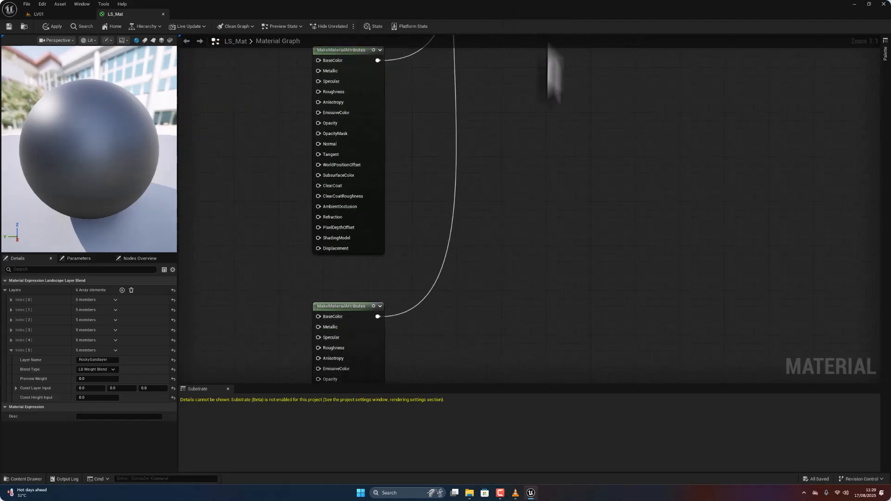
right_drag(559, 357, 557, 247)
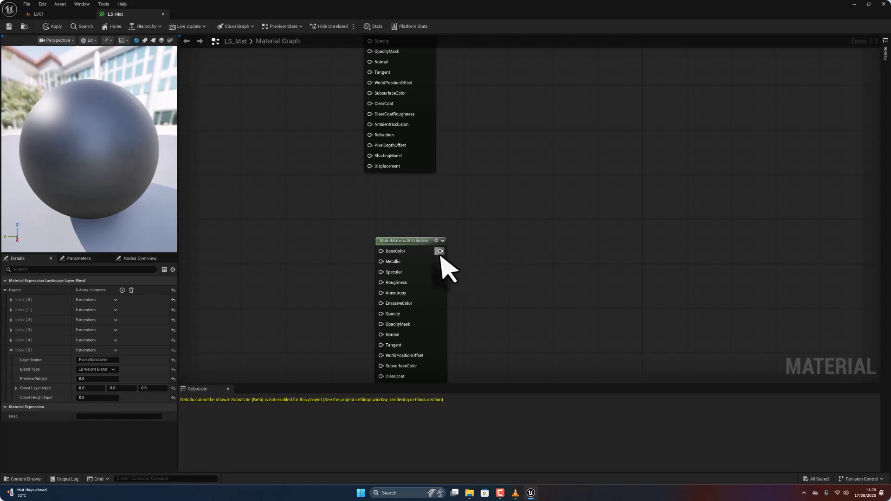
drag(441, 252, 582, 201)
Connect the sixth MakeMaterialAttributes output to the Landscape Layer Blend node's RockySandlayer input
right_drag(571, 358, 551, 78)
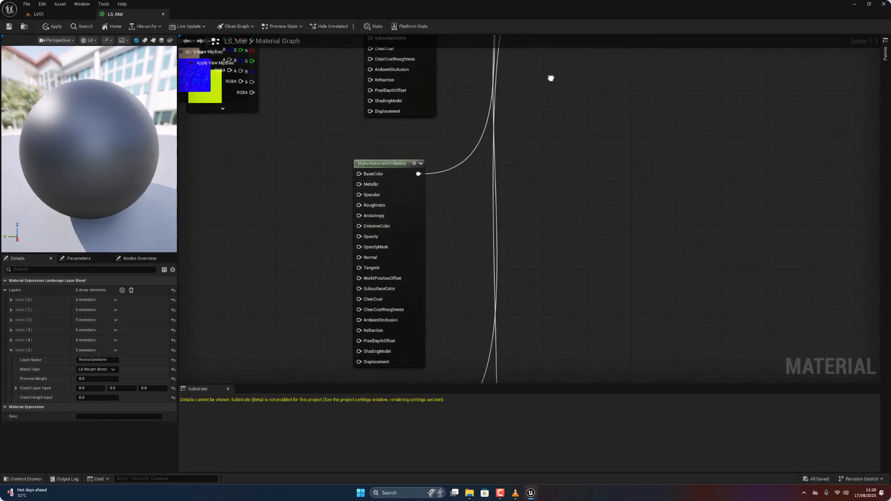
scroll(553, 142, down, 2)
right_drag(589, 320, 587, 37)
drag(573, 374, 586, 81)
right_drag(596, 280, 606, 140)
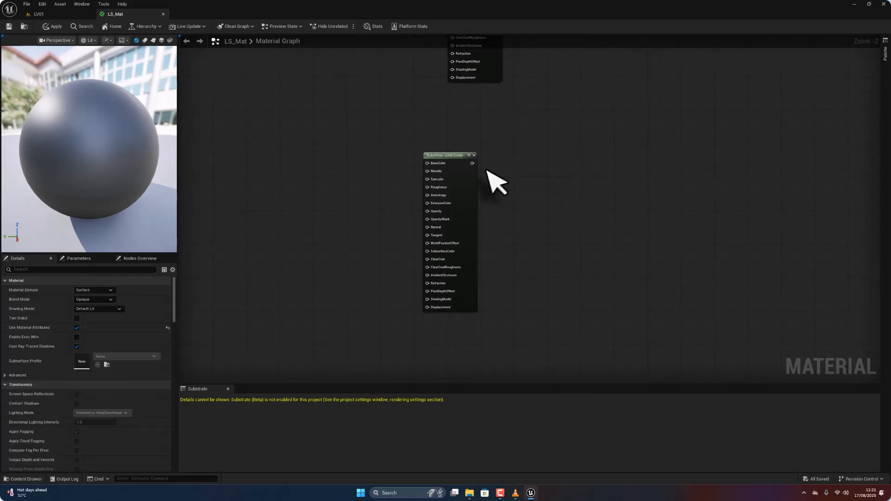
drag(476, 166, 554, 41)
drag(568, 63, 603, 137)
drag(621, 90, 796, 298)
scroll(708, 255, down, 3)
scroll(708, 254, down, 4)
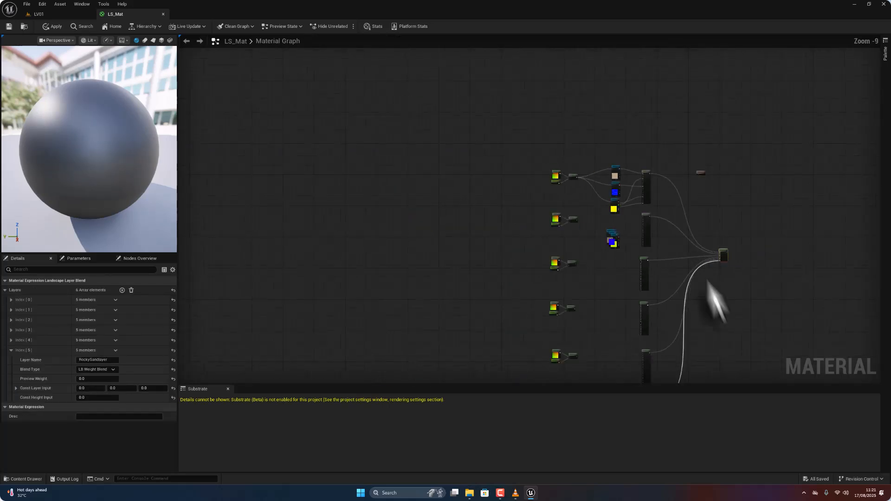
right_drag(711, 297, 672, 245)
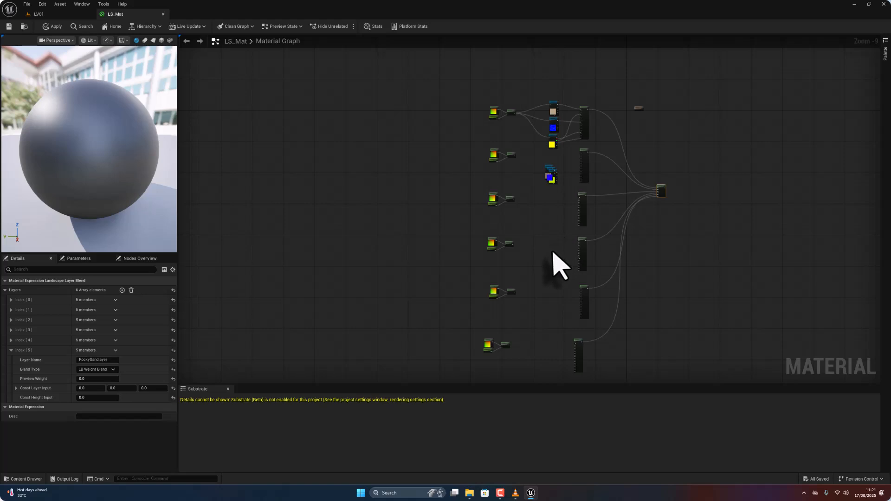
Add the three Grass_And_Rubble textures (B, N and ORM) to the graph beside the third layer's MakeMaterialAttributes node
click(27, 479)
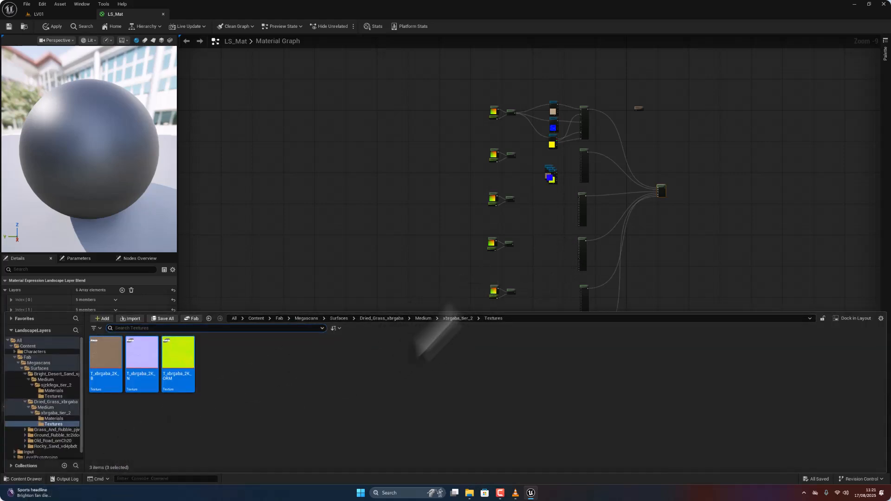
click(339, 318)
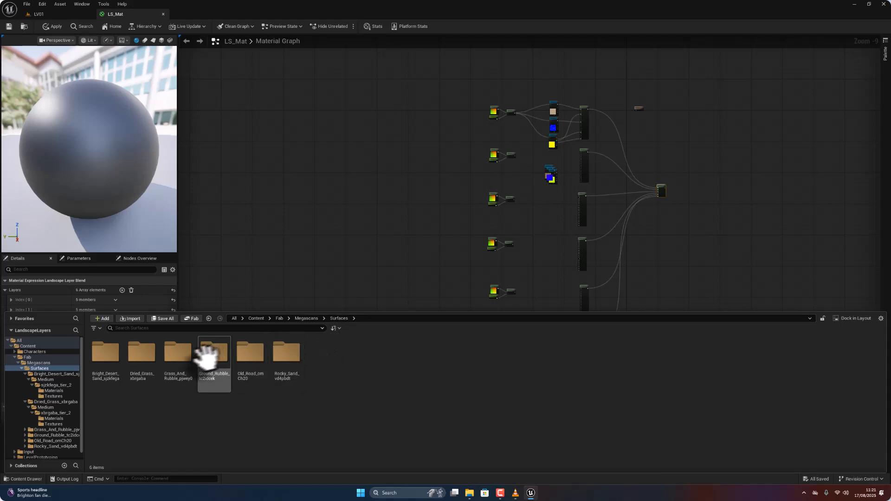
double_click(176, 358)
double_click(109, 359)
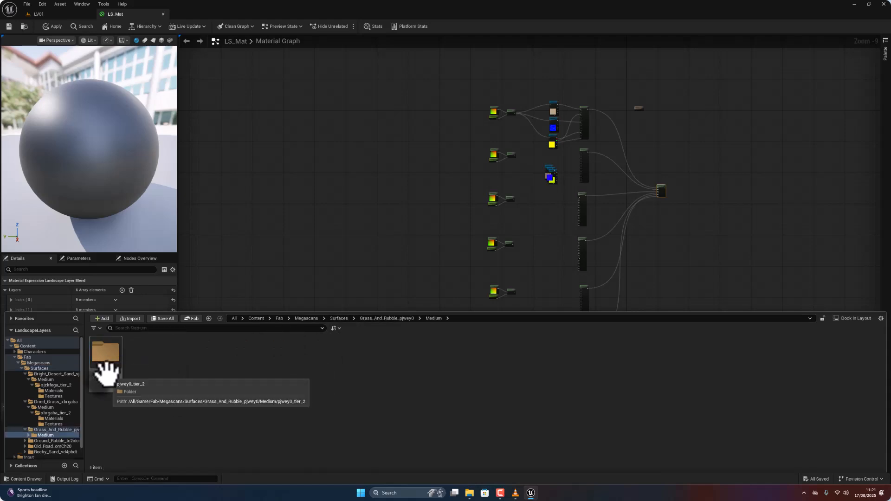
double_click(108, 369)
double_click(136, 356)
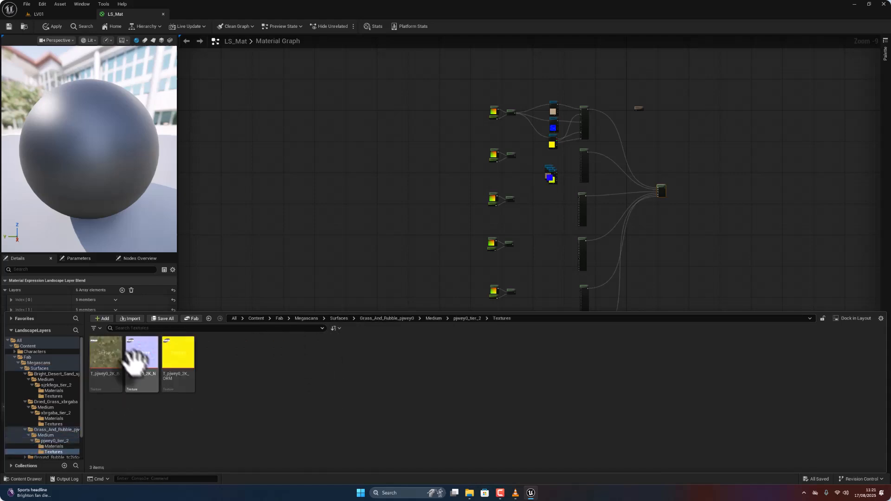
click(110, 358)
ctrl+click(135, 353)
ctrl+click(173, 352)
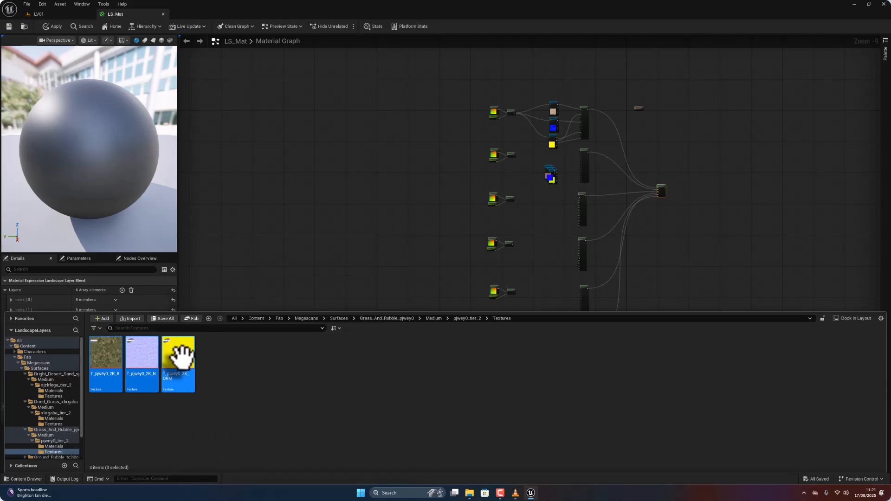
drag(179, 357, 558, 224)
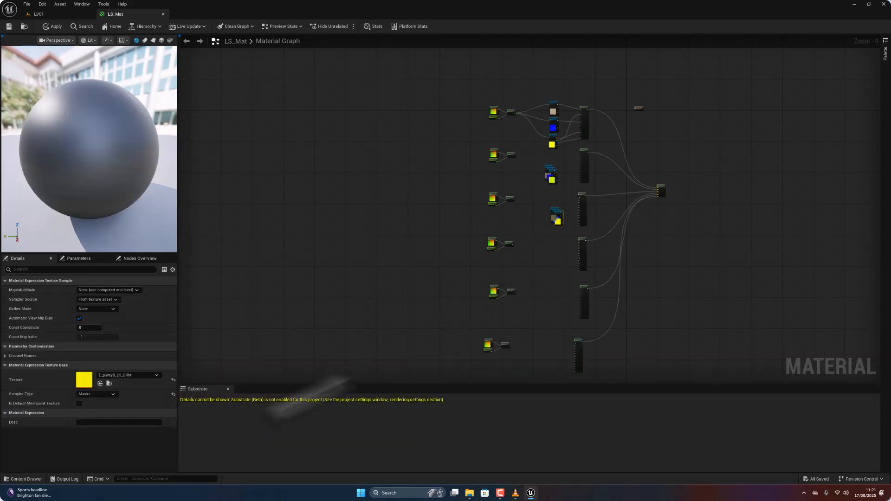
Add the three Ground_Rubble textures (B, N and ORM) to the graph beside the fourth layer's MakeMaterialAttributes node
click(38, 481)
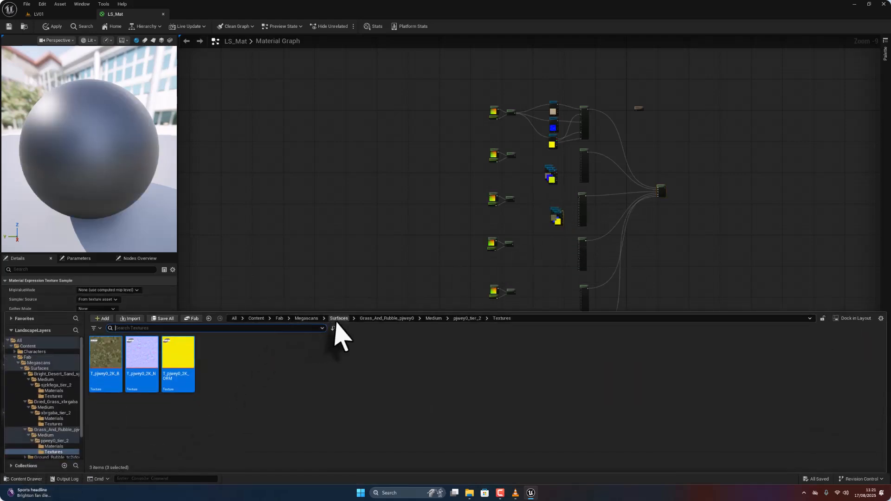
click(338, 319)
click(215, 361)
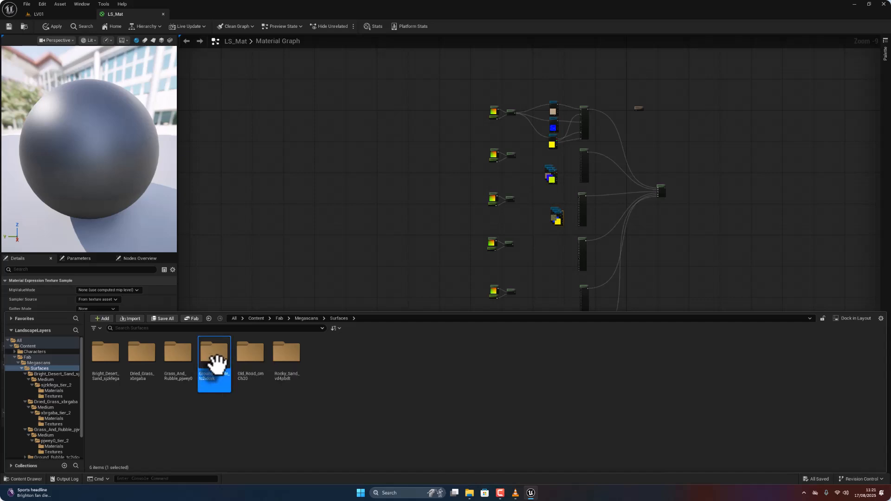
double_click(214, 361)
double_click(105, 362)
double_click(105, 364)
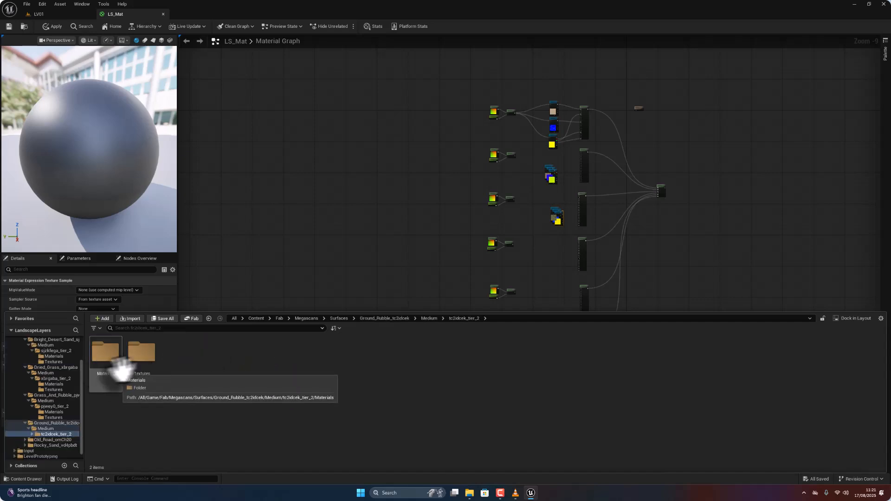
double_click(140, 356)
click(105, 362)
ctrl+click(143, 362)
ctrl+click(176, 364)
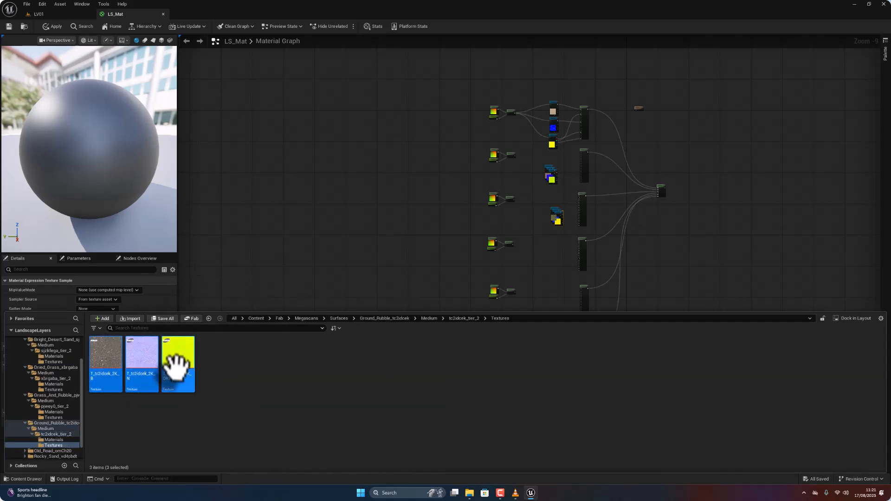
drag(177, 365, 550, 262)
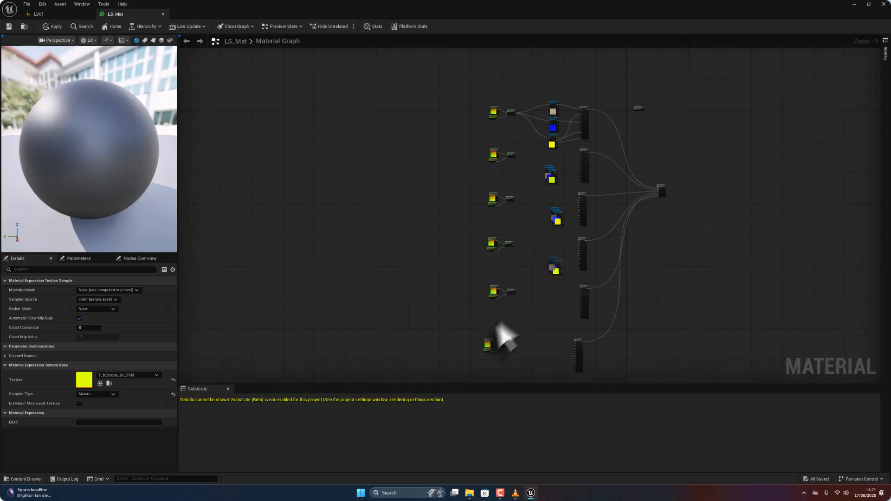
Add the three Old_Road textures (B, N and ORM) to the graph beside the fifth layer's MakeMaterialAttributes node
click(28, 479)
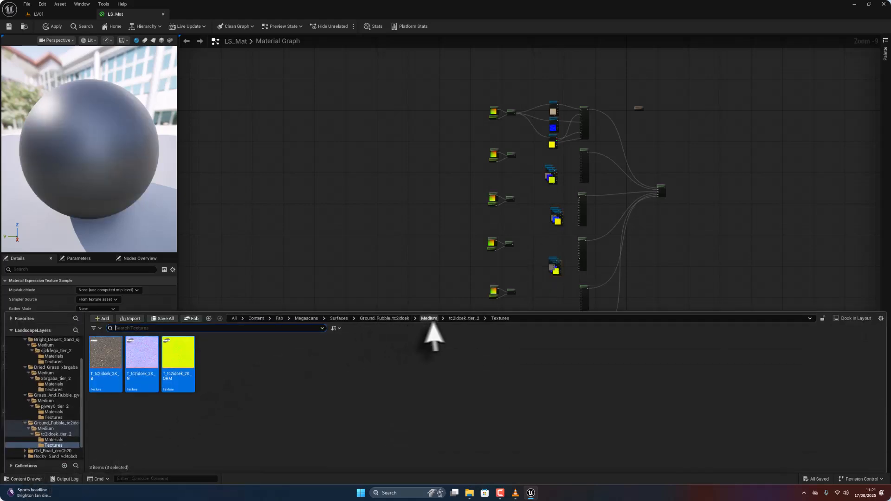
click(340, 318)
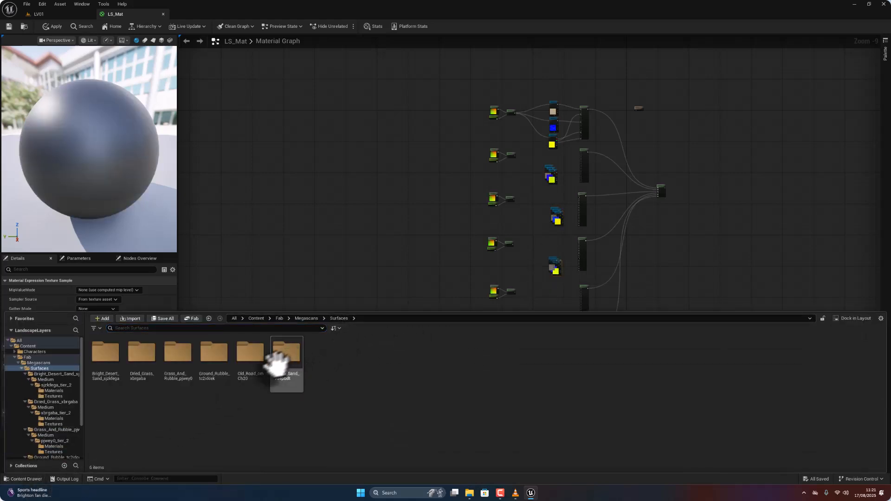
double_click(250, 356)
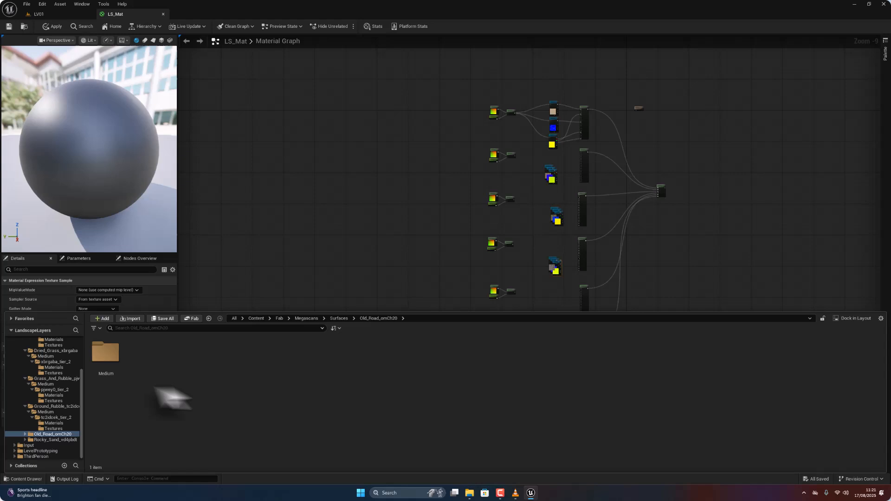
double_click(105, 357)
double_click(106, 356)
double_click(135, 356)
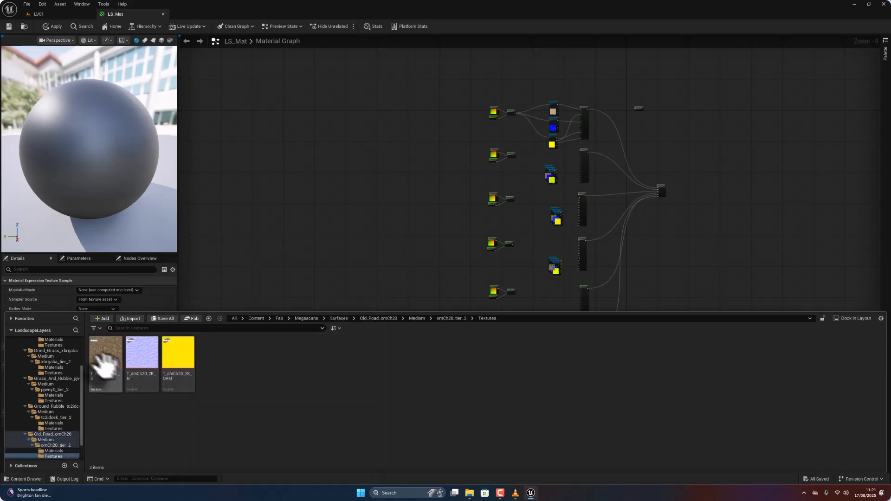
click(105, 358)
ctrl+click(151, 357)
ctrl+click(171, 363)
drag(172, 364, 548, 310)
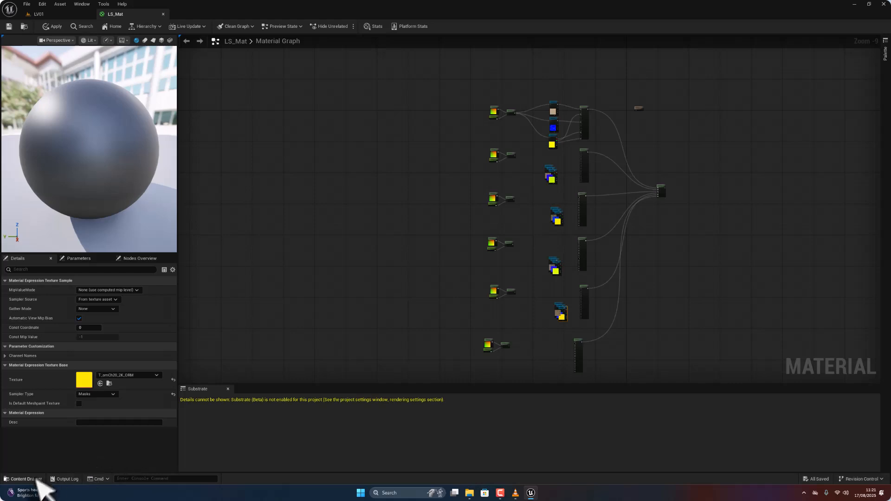
Add the three Rocky_Sand textures (B, N and ORM) beside the sixth MakeMaterialAttributes node and move the material result node beyond the blend node
click(26, 479)
click(339, 318)
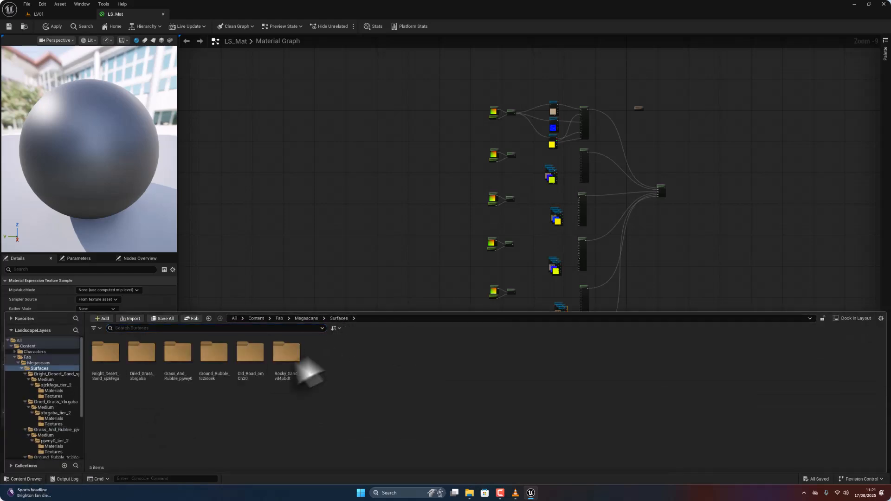
double_click(286, 357)
double_click(104, 353)
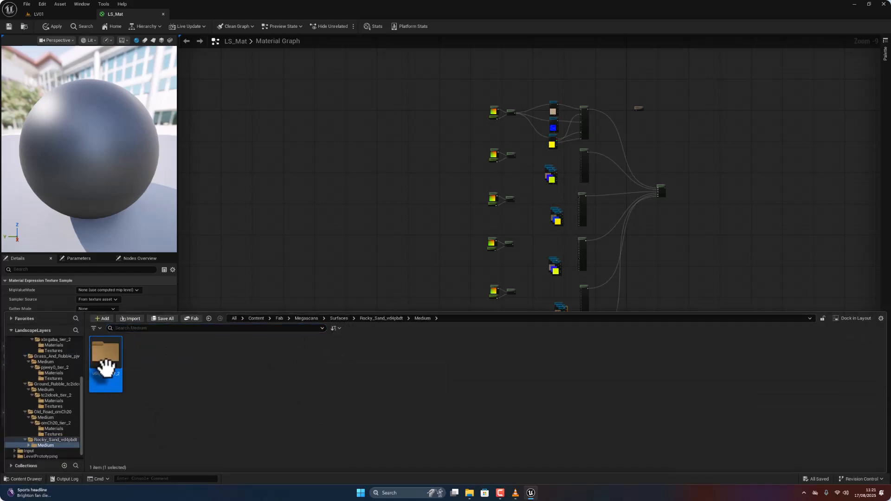
double_click(106, 360)
double_click(140, 358)
click(100, 362)
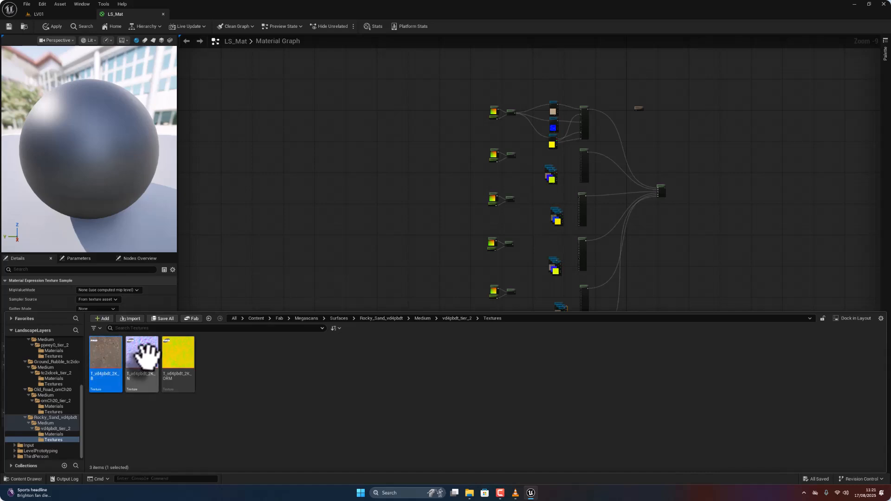
shift+click(173, 355)
drag(175, 358, 550, 358)
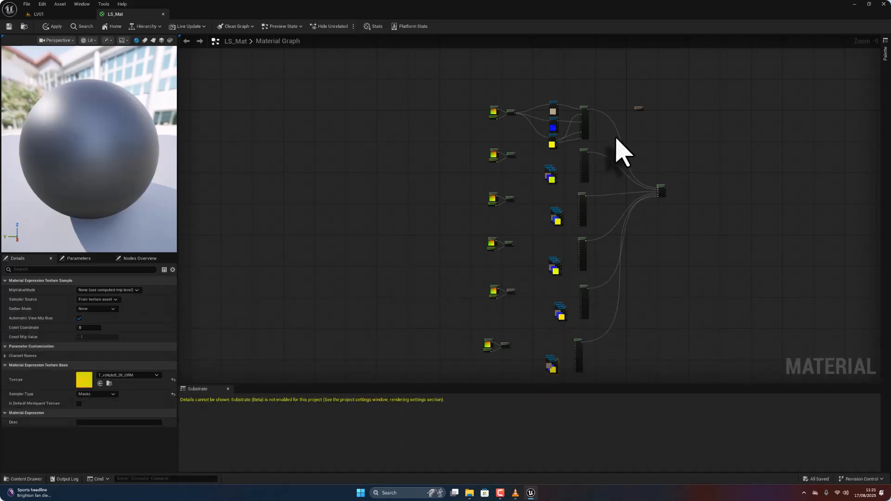
click(638, 110)
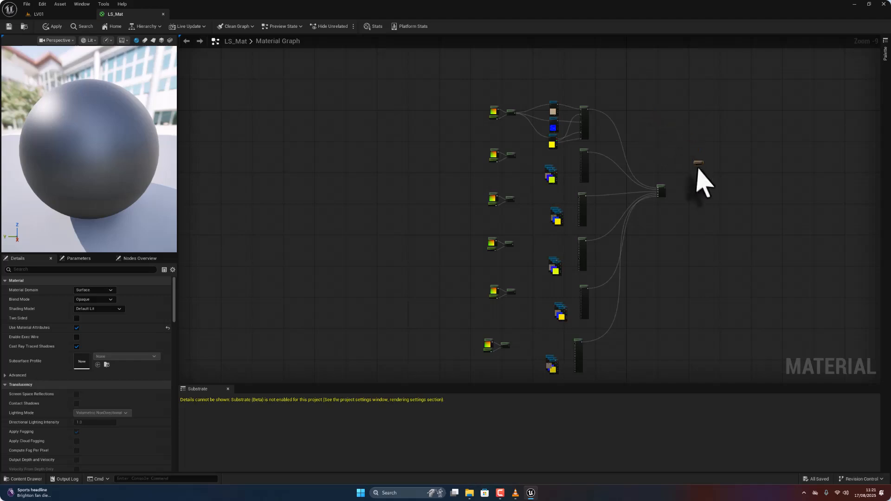
Spread the second layer's three overlapping Dried_Grass texture samples into a vertical column beside their MakeMaterialAttributes node
scroll(556, 142, up, 9)
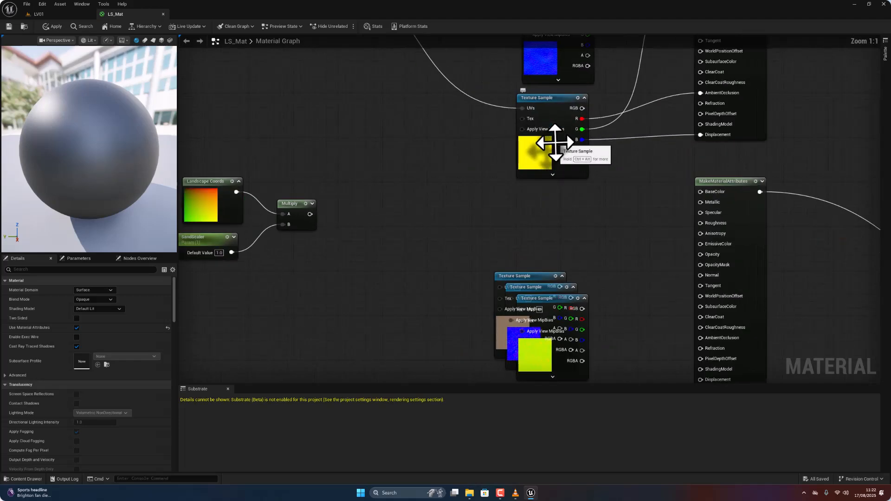
right_drag(541, 201, 570, 175)
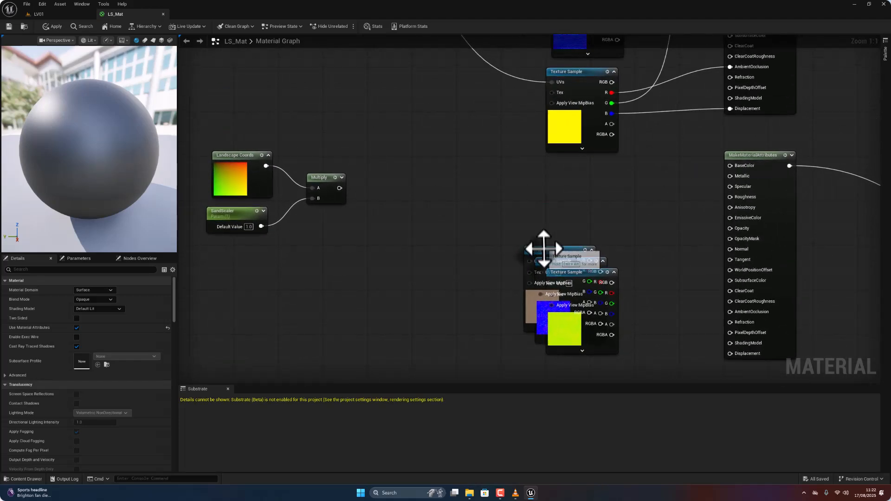
right_drag(318, 269, 398, 223)
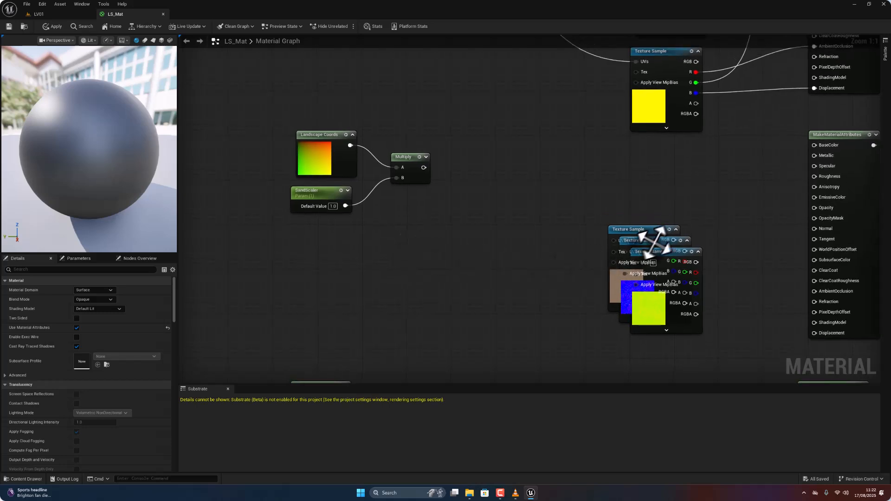
drag(647, 229, 659, 157)
drag(649, 253, 650, 319)
Connect the second layer's Multiply output to the UVs of all three Dried_Grass texture samples and tidy their spacing
drag(424, 168, 628, 170)
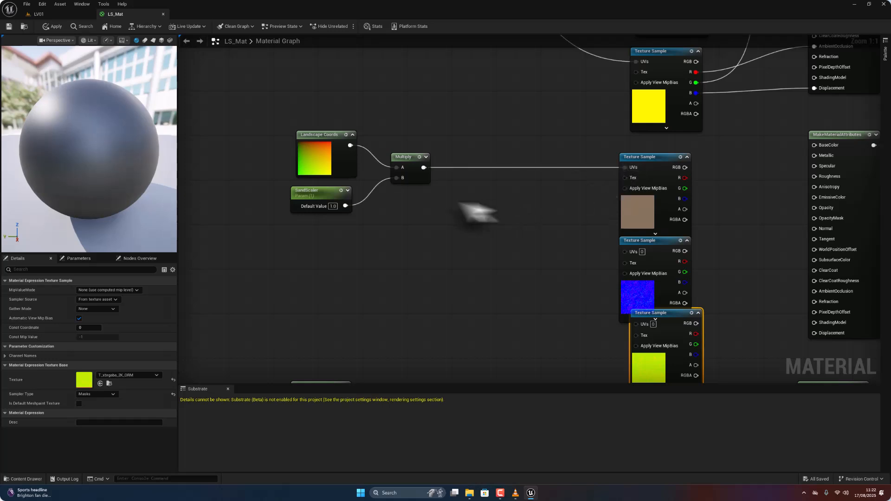
drag(424, 168, 625, 251)
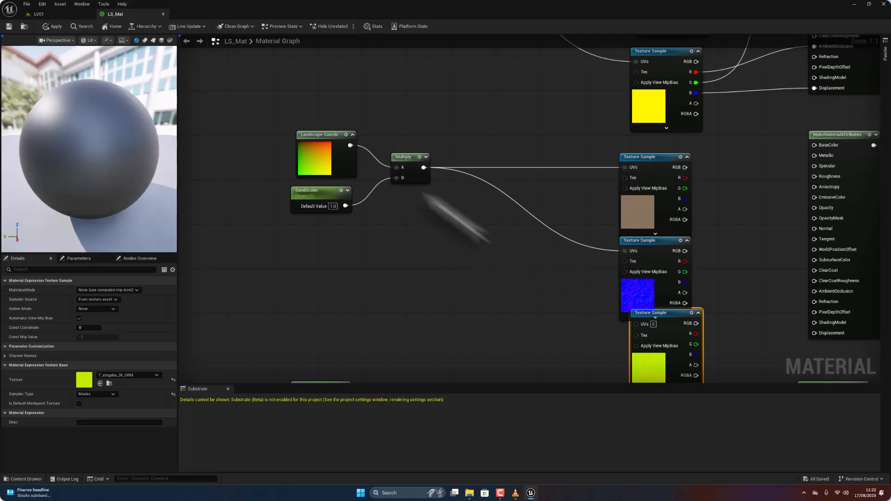
drag(424, 169, 650, 321)
click(658, 253)
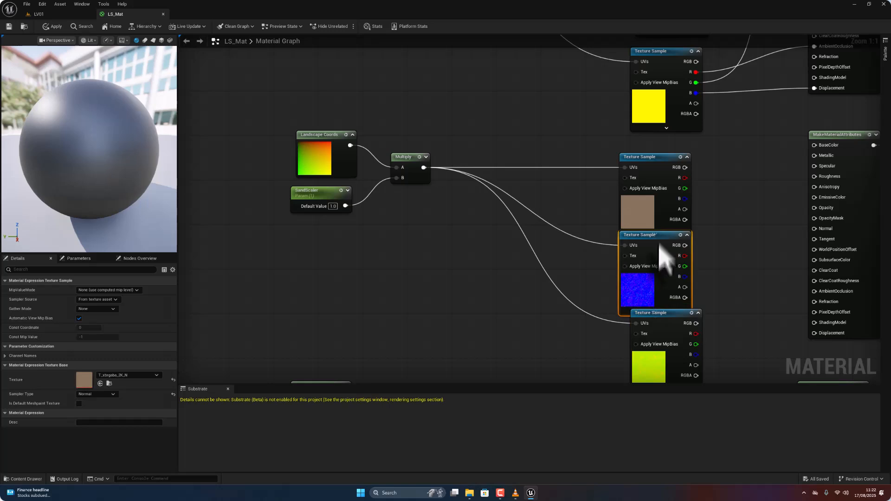
drag(661, 155, 672, 149)
Wire the Dried_Grass samples into MakeMaterialAttributes: colour RGB to BaseColor, normal RGB to Normal, ORM's B to Displacement, G to Roughness, R to AmbientOcclusion
right_drag(683, 223, 584, 207)
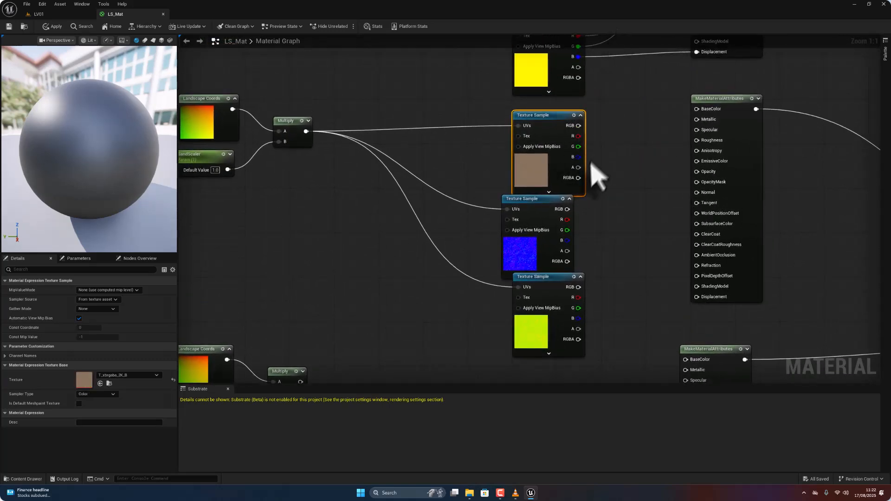
drag(578, 126, 579, 127)
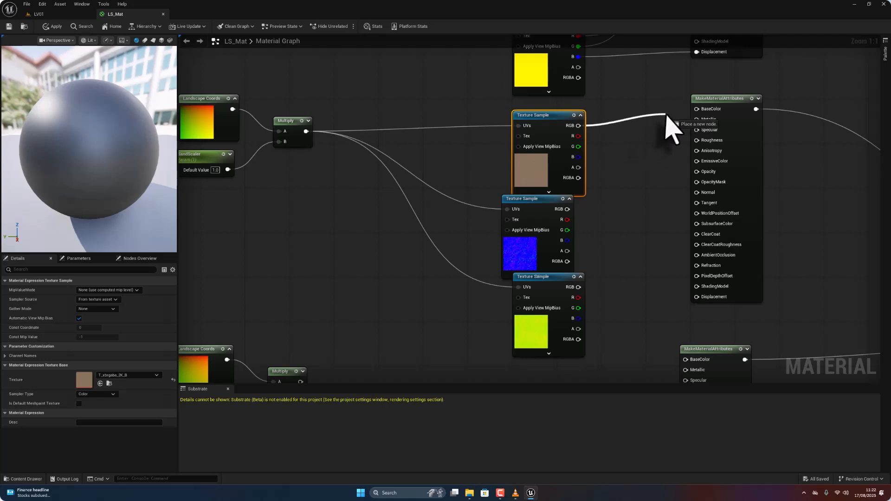
drag(666, 115, 696, 109)
drag(567, 209, 697, 192)
drag(579, 319, 697, 297)
drag(578, 308, 701, 140)
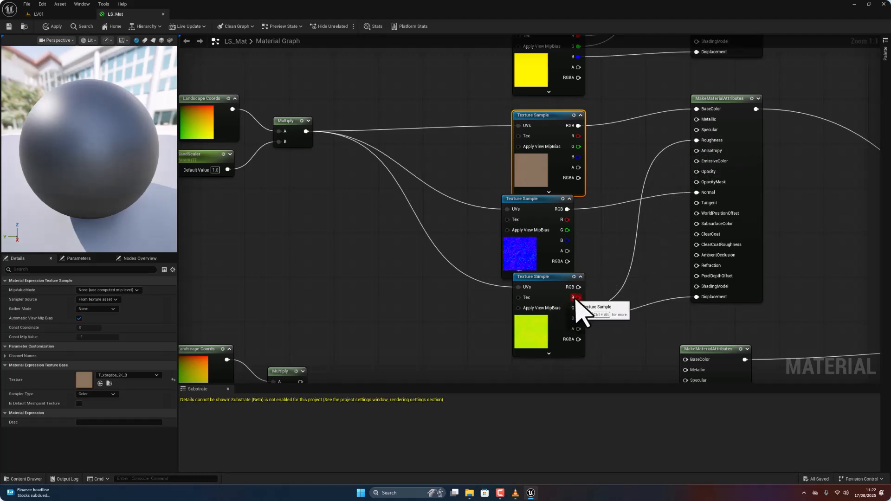
drag(578, 298, 703, 263)
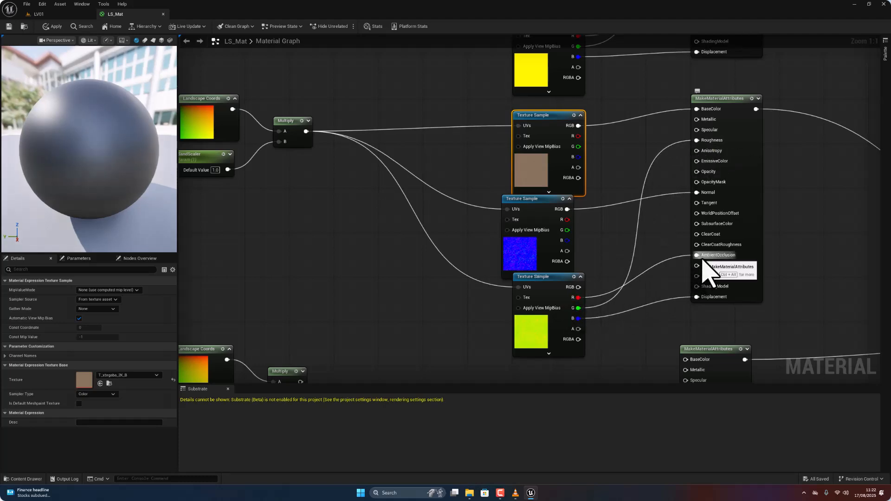
Spread the third layer's three overlapping texture samples into a vertical column between their Multiply and MakeMaterialAttributes nodes
right_drag(633, 328, 673, 137)
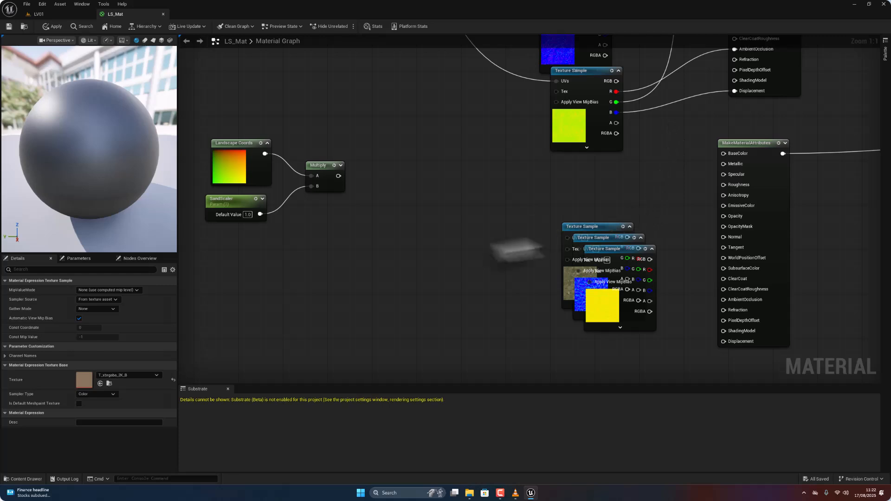
drag(584, 227, 566, 177)
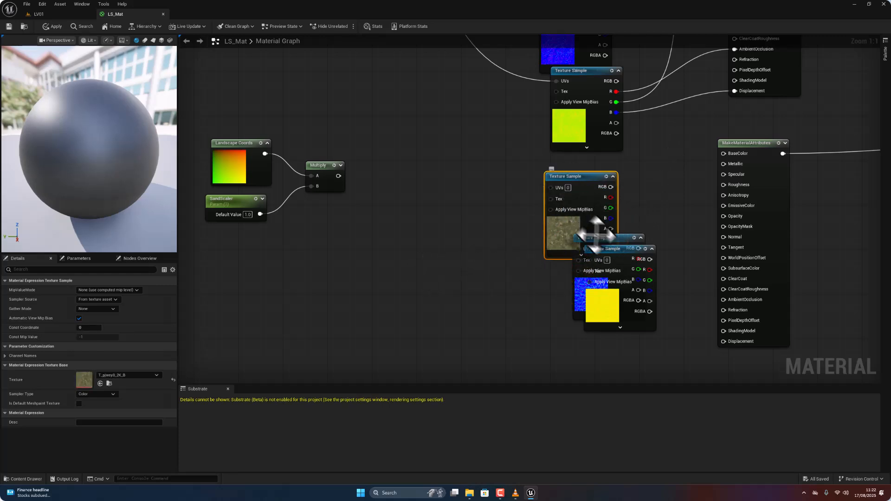
drag(605, 264, 574, 326)
drag(590, 240, 567, 251)
Connect the third layer's Multiply output to the UVs of its colour, normal and ORM texture samples
drag(548, 186, 338, 176)
drag(557, 261, 338, 176)
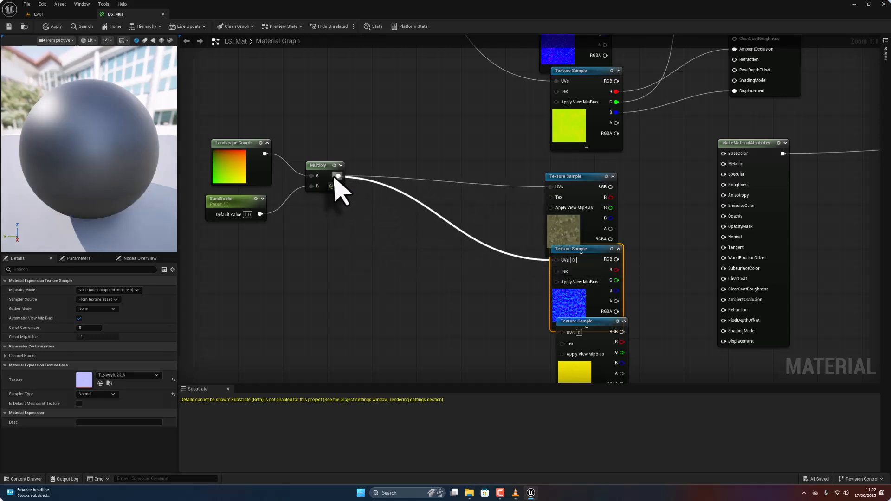
right_drag(447, 279, 414, 201)
drag(529, 254, 305, 99)
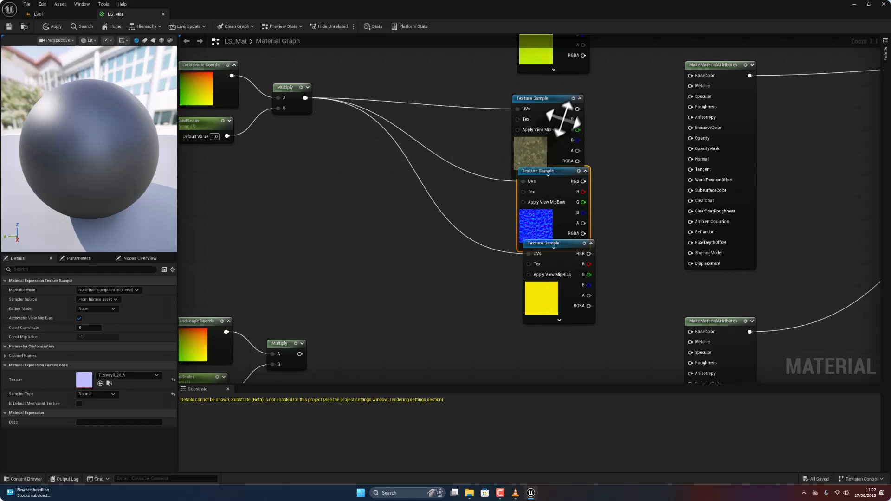
Wire the third layer into MakeMaterialAttributes: colour RGB to BaseColor, normal RGB to Normal, ORM's B to Displacement, G to Roughness, R to AmbientOcclusion
drag(577, 108, 690, 76)
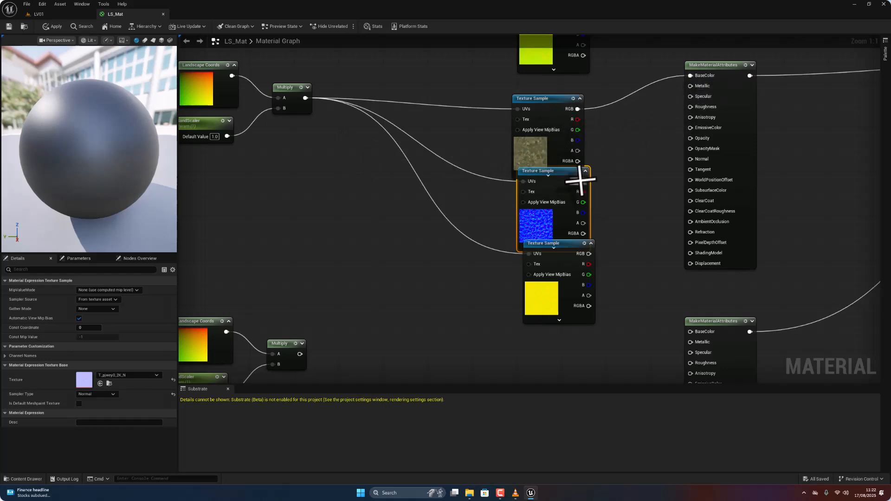
drag(580, 181, 690, 160)
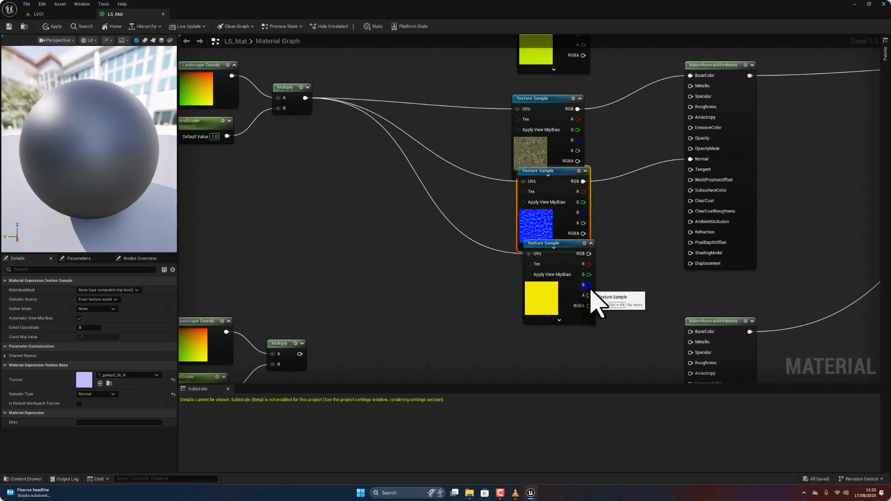
drag(588, 285, 692, 107)
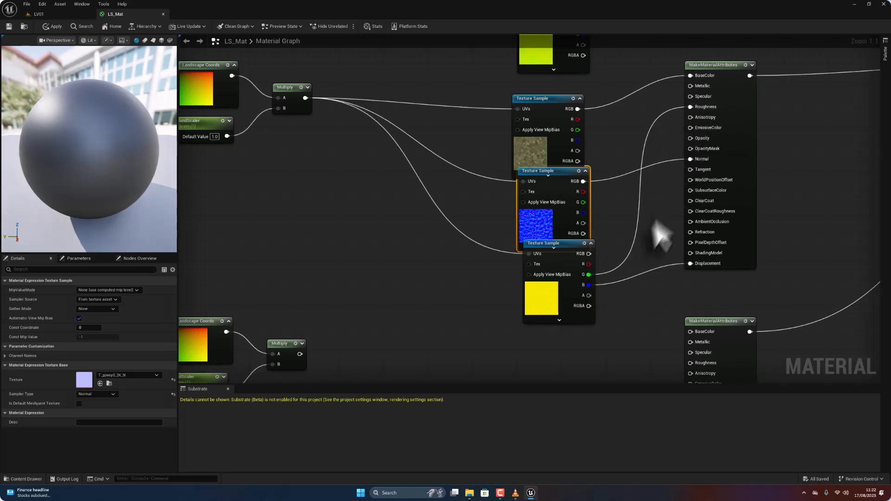
drag(588, 264, 696, 228)
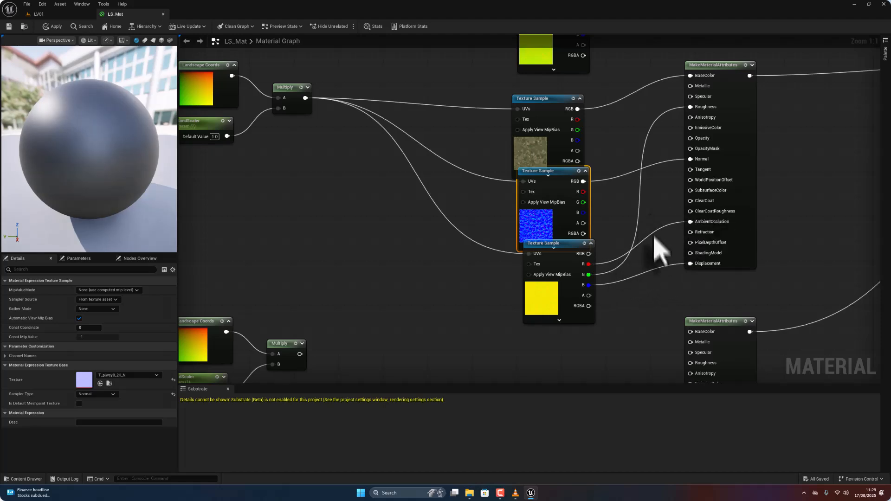
Spread the fourth layer's overlapping texture samples into a column and connect its Multiply output to all three UVs inputs
right_drag(646, 250, 791, 191)
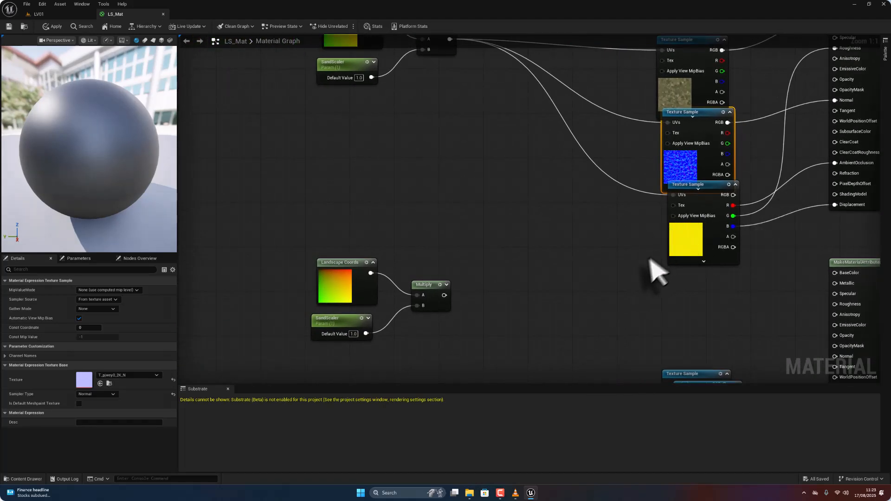
right_drag(655, 300, 596, 174)
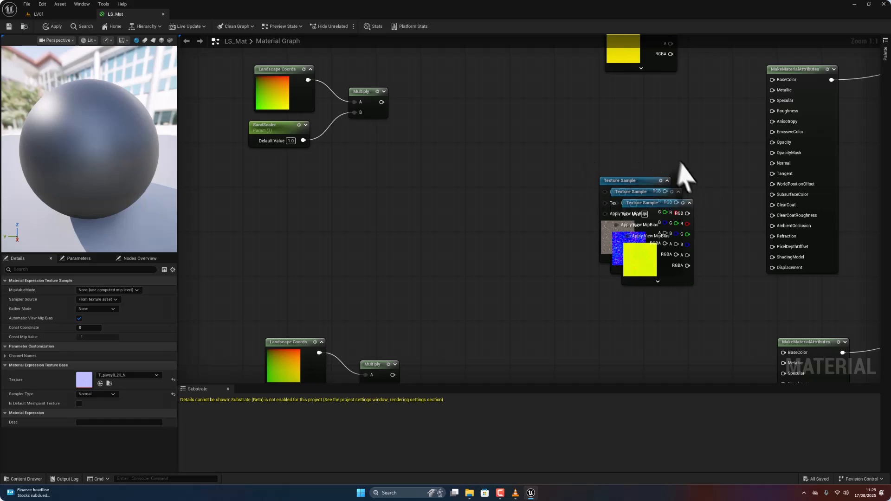
drag(644, 182, 666, 86)
drag(639, 218, 633, 291)
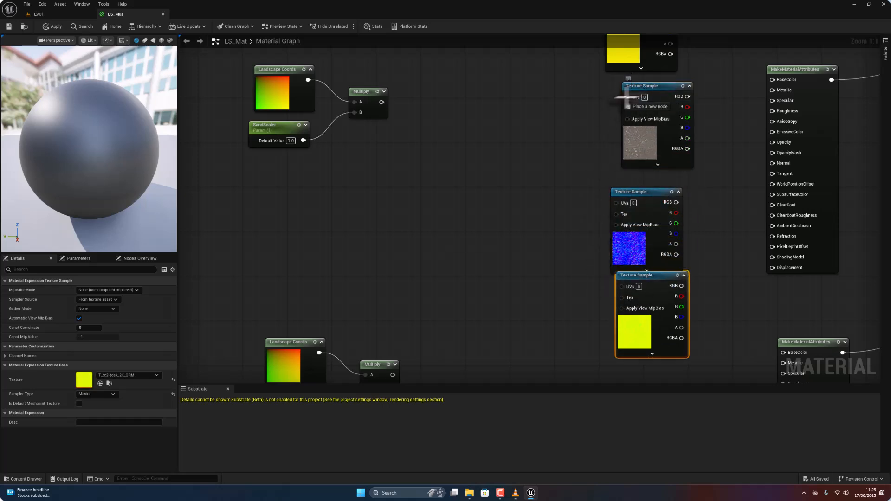
drag(628, 97, 381, 102)
drag(617, 203, 382, 102)
drag(627, 288, 381, 102)
Wire the fourth layer into MakeMaterialAttributes: colour RGB to BaseColor, normal RGB to Normal, ORM's R to AmbientOcclusion, G to Roughness, B to Displacement
drag(688, 96, 722, 99)
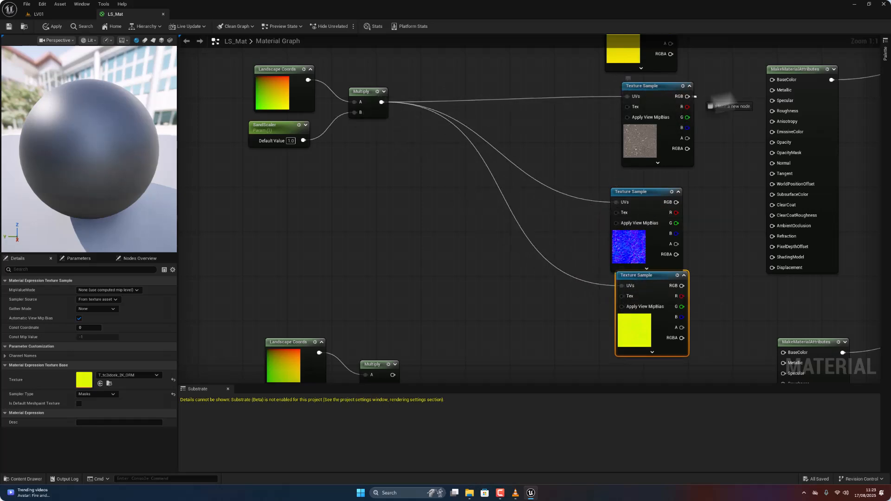
drag(769, 79, 772, 79)
drag(676, 202, 773, 164)
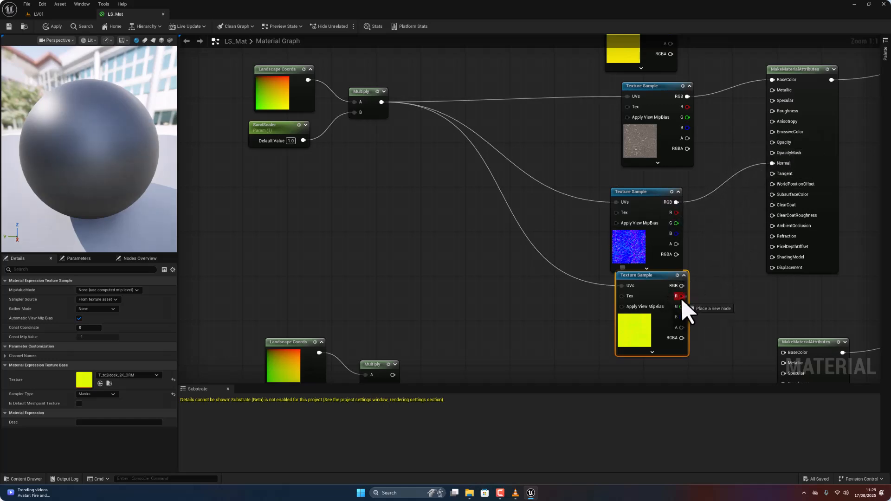
drag(682, 297, 773, 226)
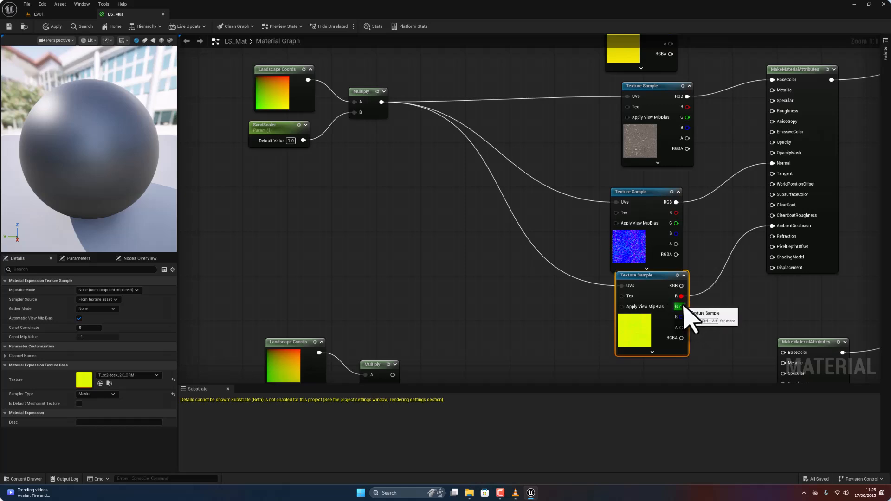
drag(680, 306, 787, 112)
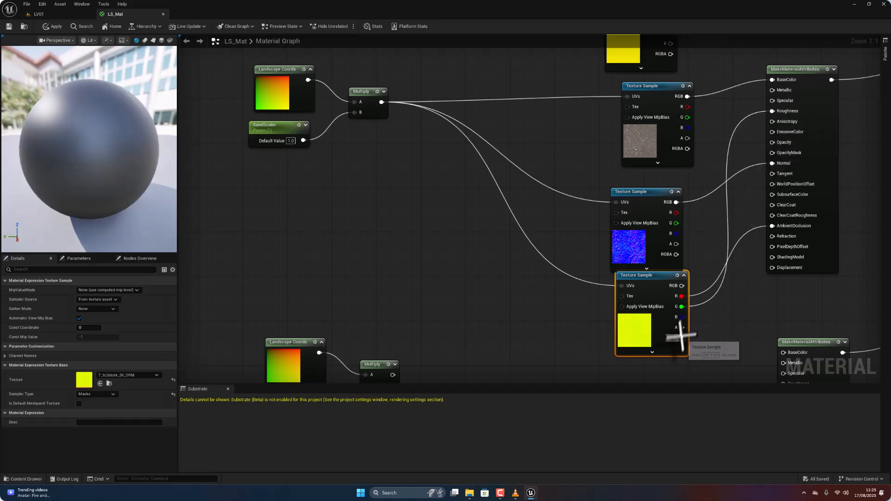
drag(681, 317, 778, 273)
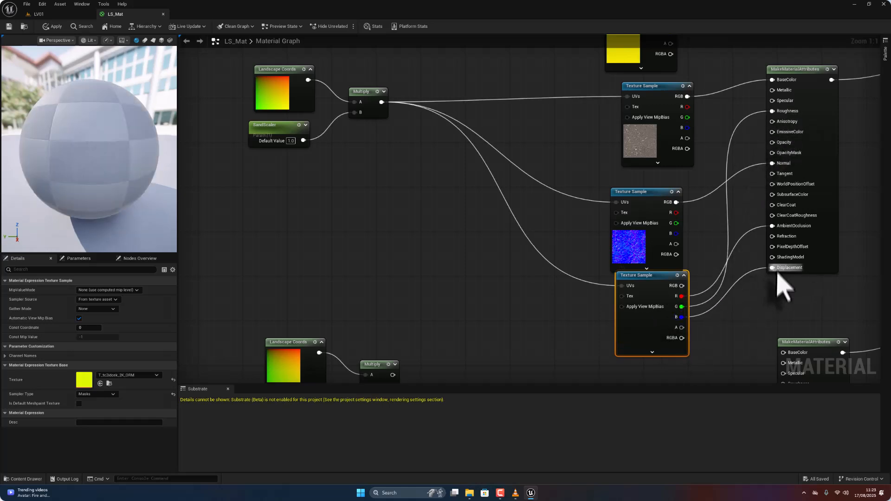
Align the fourth layer's normal and ORM samples under the colour sample and move its coordinate, scale and Multiply nodes level with the middle sample
drag(658, 203, 669, 186)
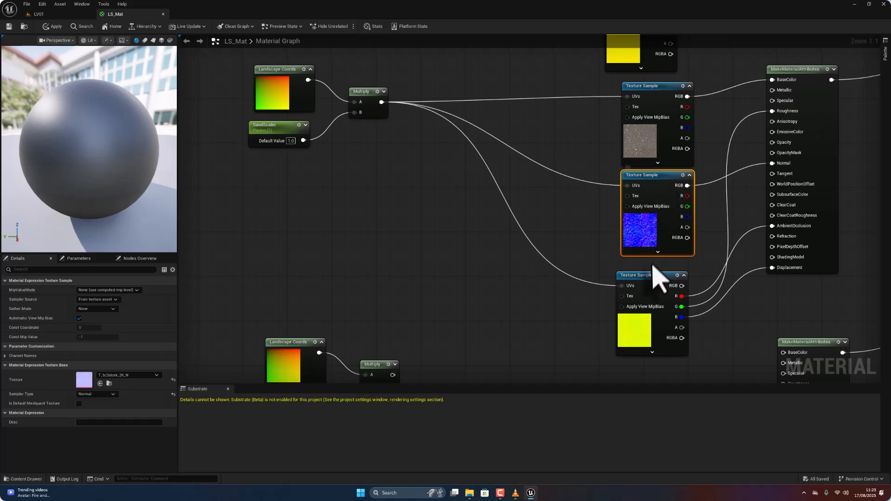
drag(652, 279, 656, 271)
drag(413, 75, 264, 149)
drag(285, 85, 308, 175)
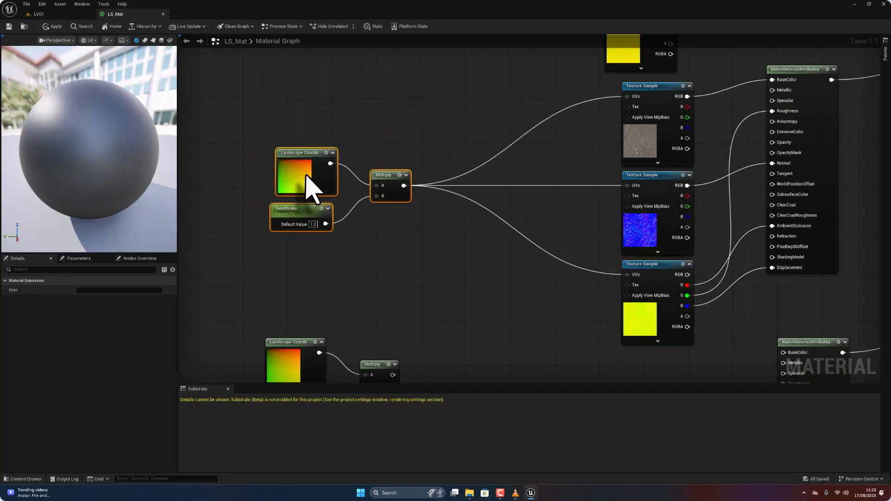
Arrange the fifth layer's texture samples in a column, linking their UVs to its Multiply output and the colour sample's RGB to BaseColor
right_drag(570, 321, 549, 103)
scroll(571, 213, down, 5)
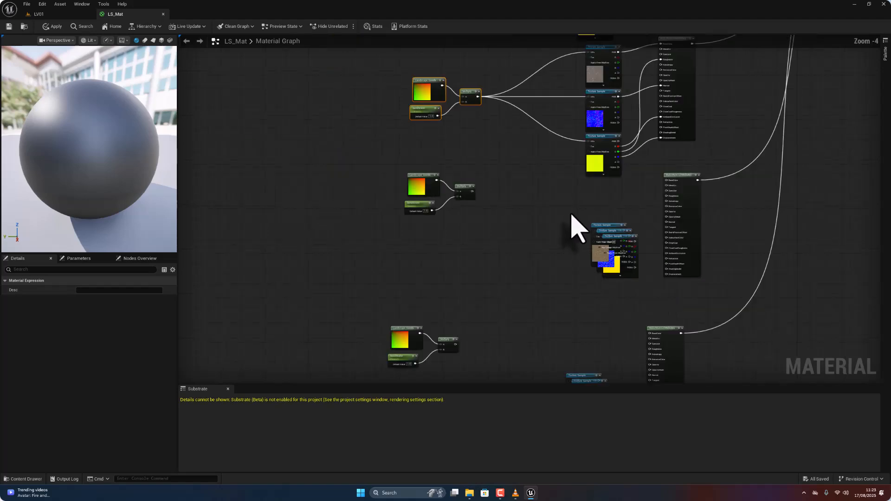
scroll(573, 267, up, 4)
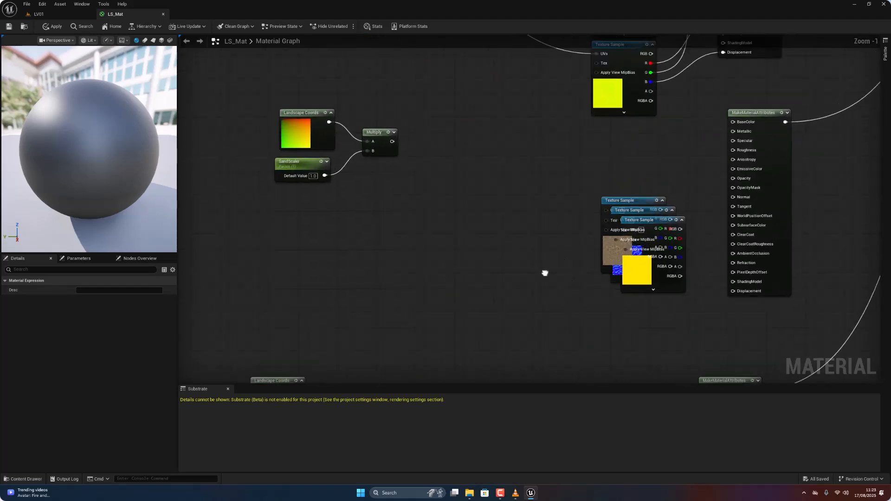
drag(603, 222, 724, 138)
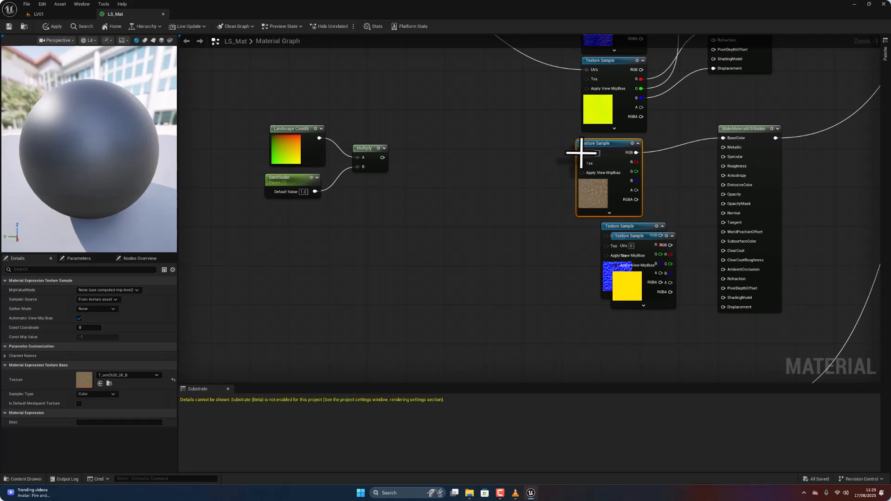
drag(418, 165, 383, 157)
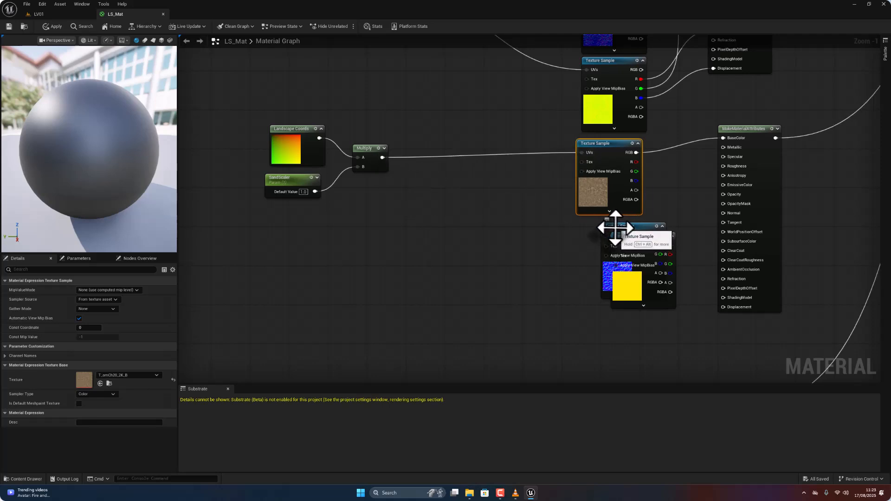
drag(615, 227, 383, 158)
drag(629, 236, 382, 158)
Wire the fifth layer's normal RGB to Normal and its ORM sample's R to AmbientOcclusion, G to Roughness and B to Displacement
drag(627, 233, 724, 214)
drag(631, 323, 723, 270)
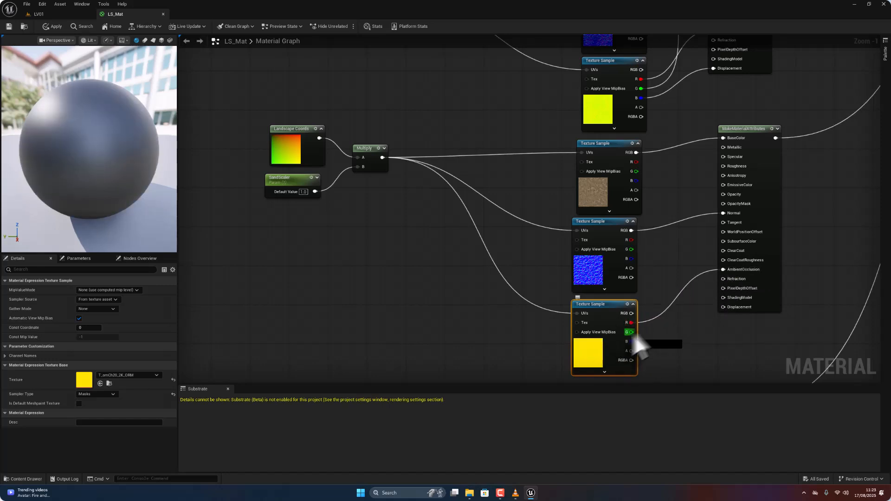
drag(632, 332, 735, 166)
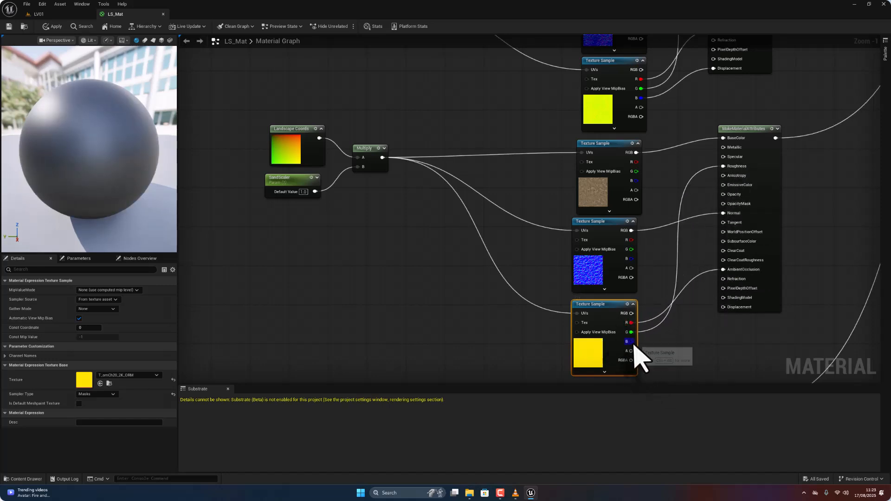
drag(634, 346, 631, 342)
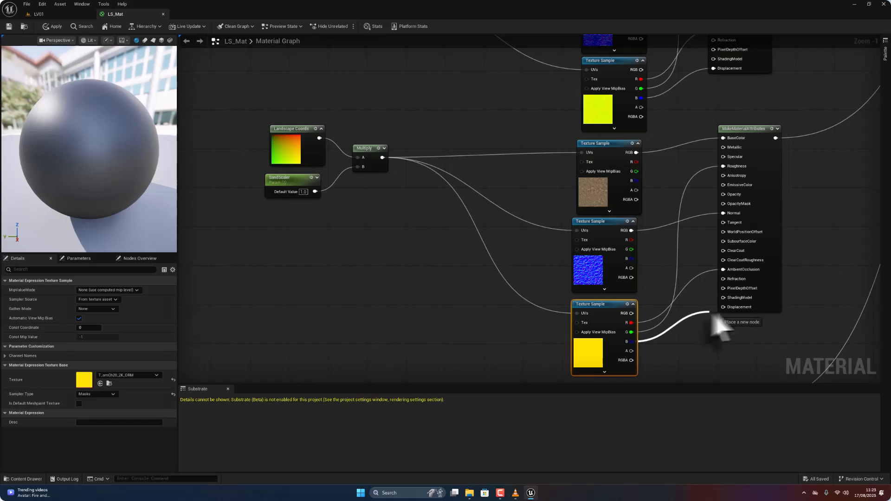
drag(723, 311, 723, 308)
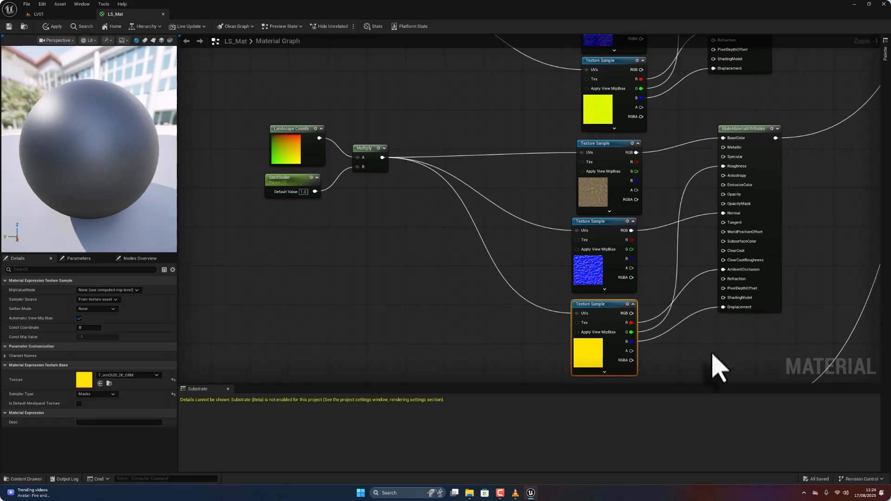
Lower the sixth layer's coordinate, scale and Multiply nodes and spread its three overlapping texture samples into a vertical column
right_drag(712, 355, 705, 160)
right_drag(630, 242, 648, 172)
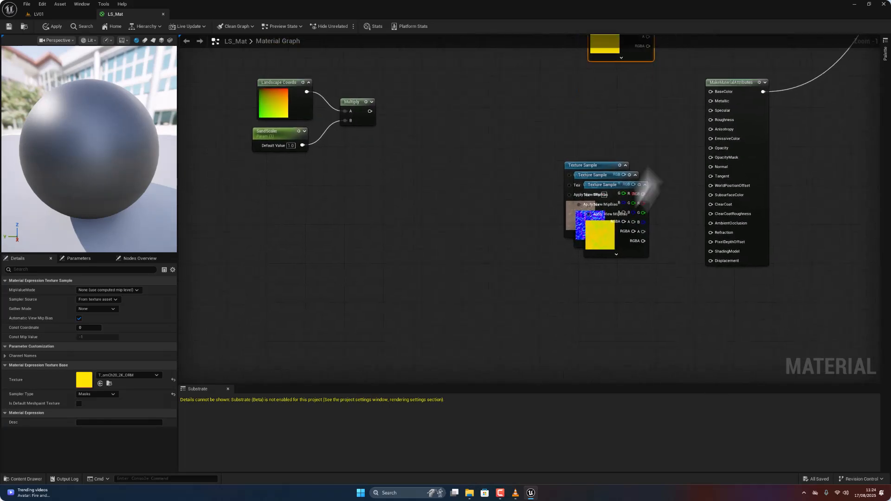
drag(348, 73, 290, 161)
drag(274, 90, 289, 158)
drag(589, 165, 605, 156)
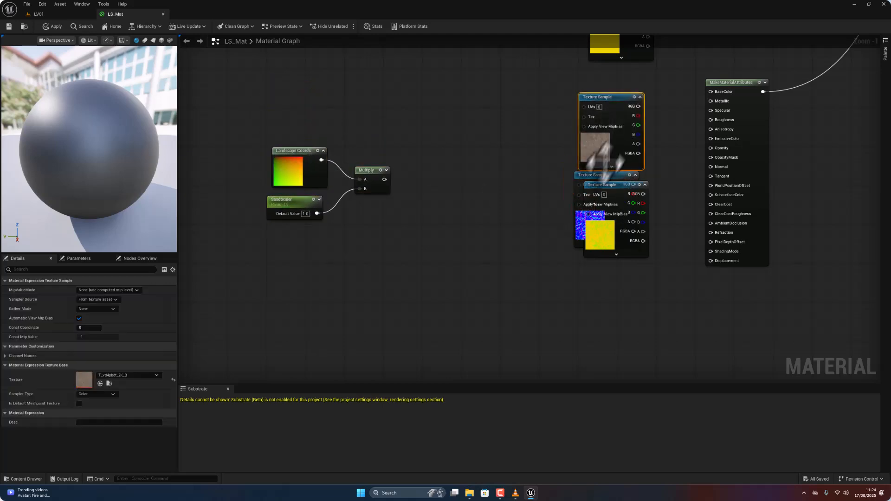
drag(604, 197, 606, 263)
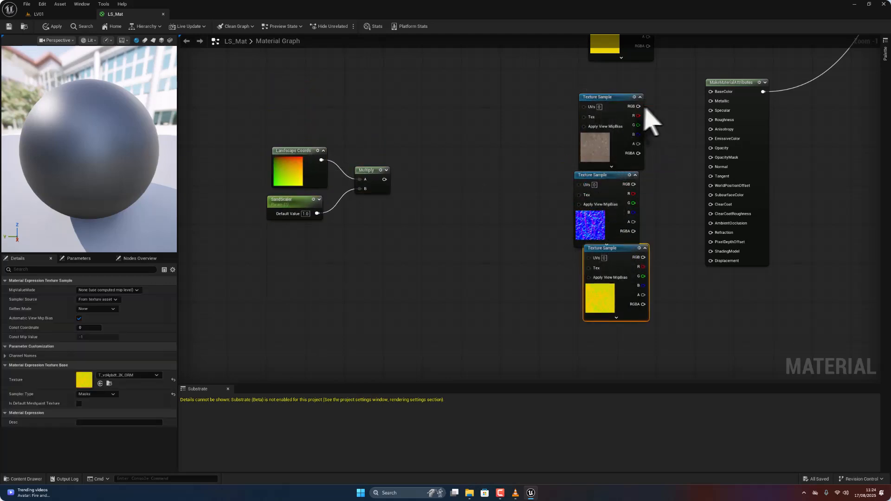
Wire the sixth layer into MakeMaterialAttributes: colour RGB to BaseColor, normal RGB to Normal, ORM's R to AmbientOcclusion, G to Roughness, B to Displacement
drag(712, 92, 712, 92)
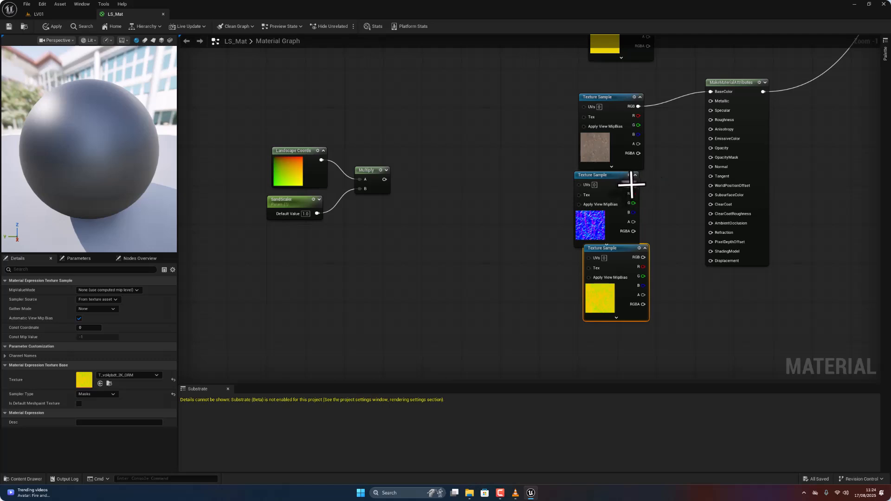
drag(632, 184, 715, 171)
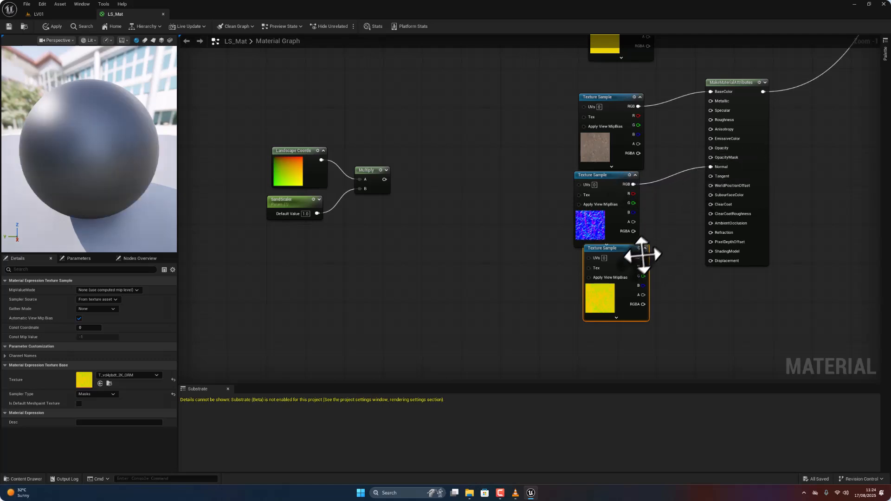
drag(686, 236, 716, 228)
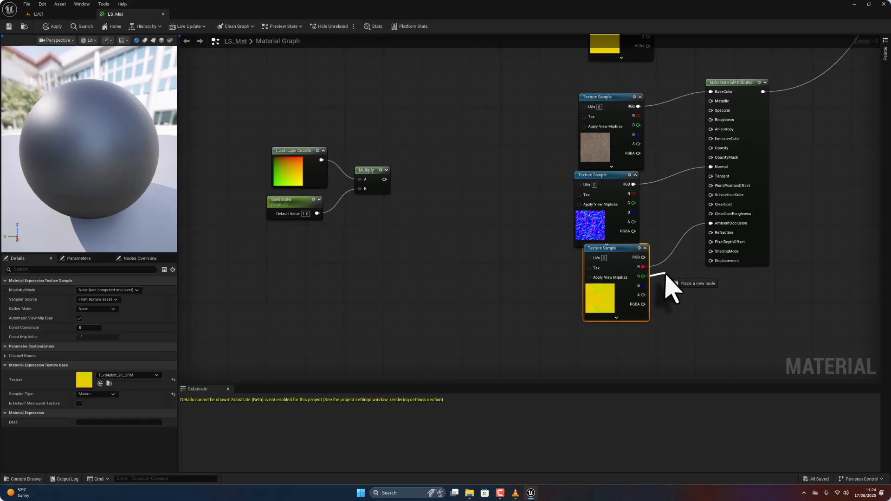
drag(687, 255, 720, 124)
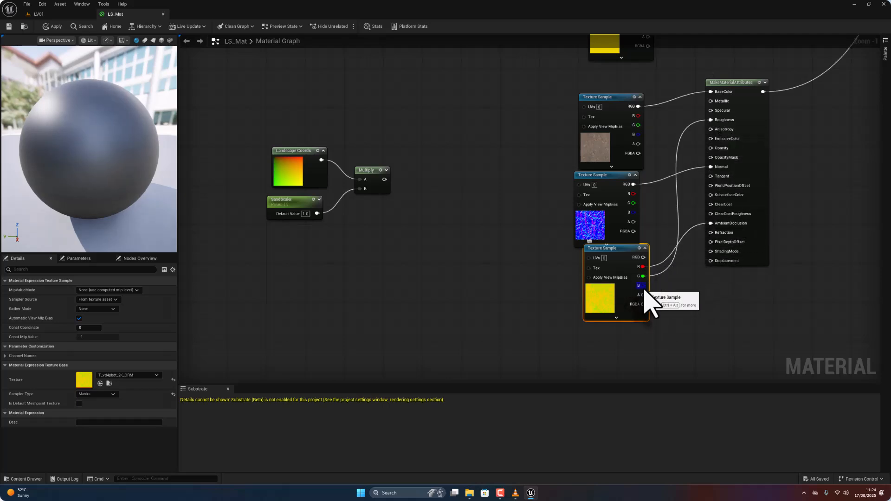
drag(644, 285, 720, 264)
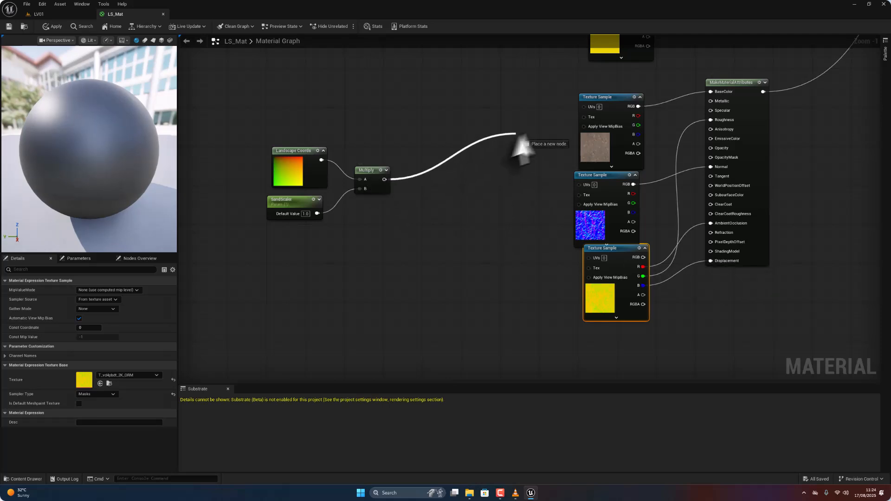
Connect the sixth layer's Multiply output to the UVs of its colour, normal and ORM texture samples
drag(519, 139, 584, 106)
drag(384, 180, 580, 184)
drag(385, 180, 589, 258)
scroll(692, 284, down, 9)
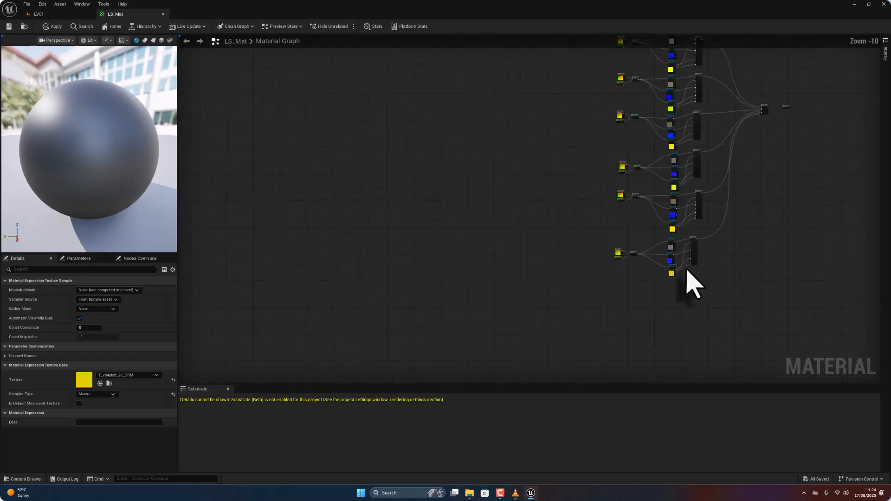
Rename the second layer's scale parameter, beside the dried grass textures, to DriedScaler
scroll(627, 225, up, 10)
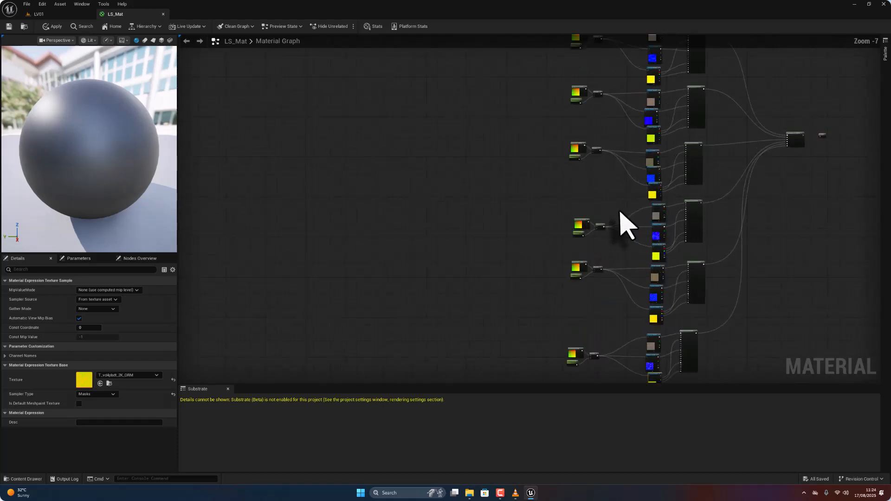
scroll(626, 225, down, 8)
scroll(556, 249, up, 3)
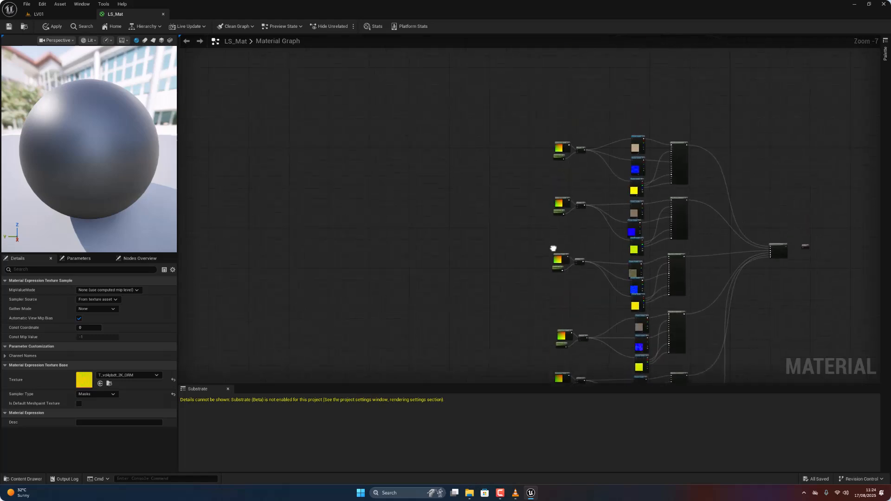
scroll(532, 144, up, 3)
right_drag(682, 225, 627, 139)
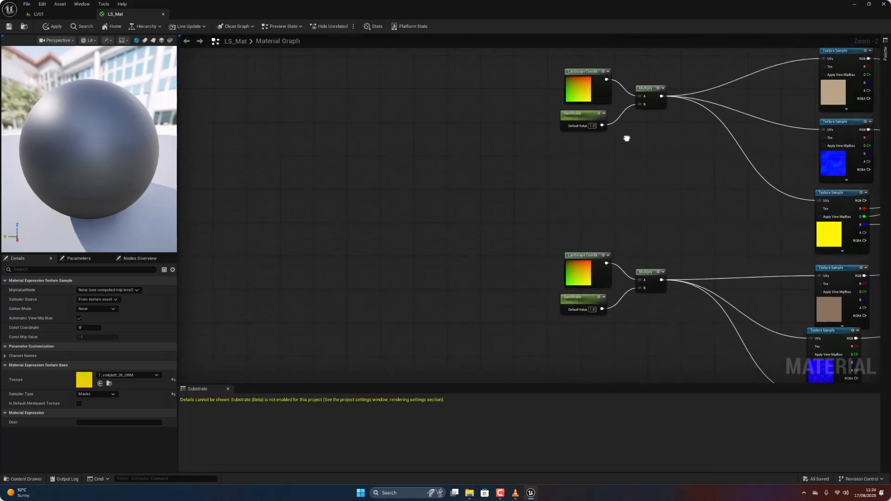
right_drag(612, 307, 601, 281)
click(541, 260)
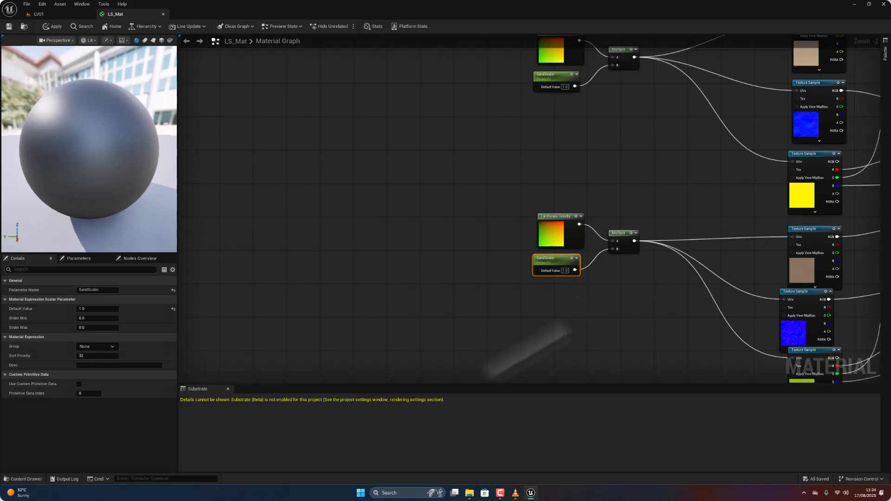
click(28, 479)
click(339, 318)
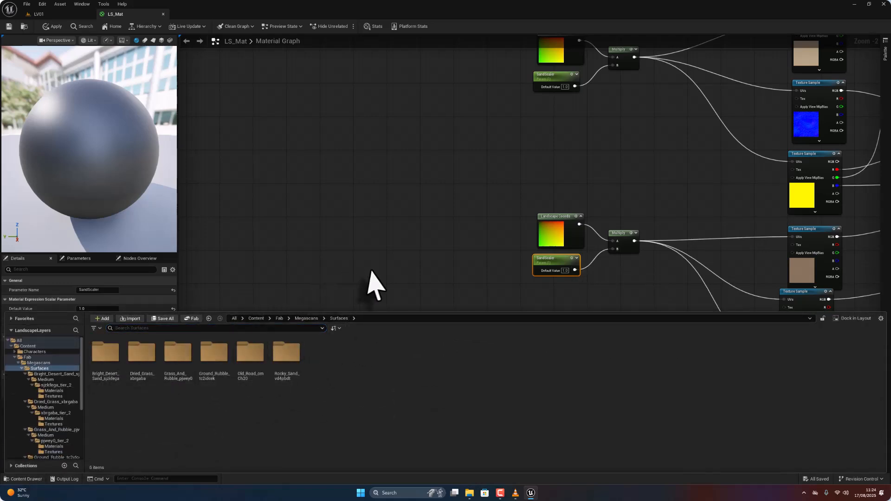
click(372, 272)
click(547, 260)
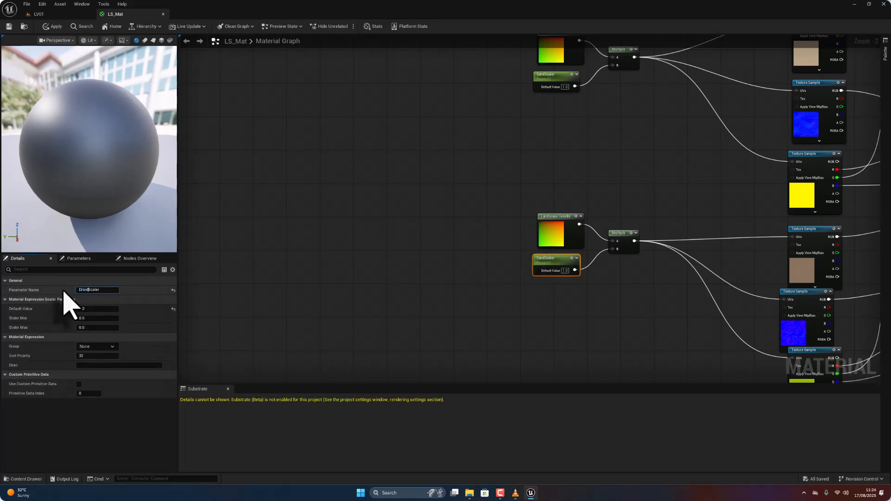
click(369, 293)
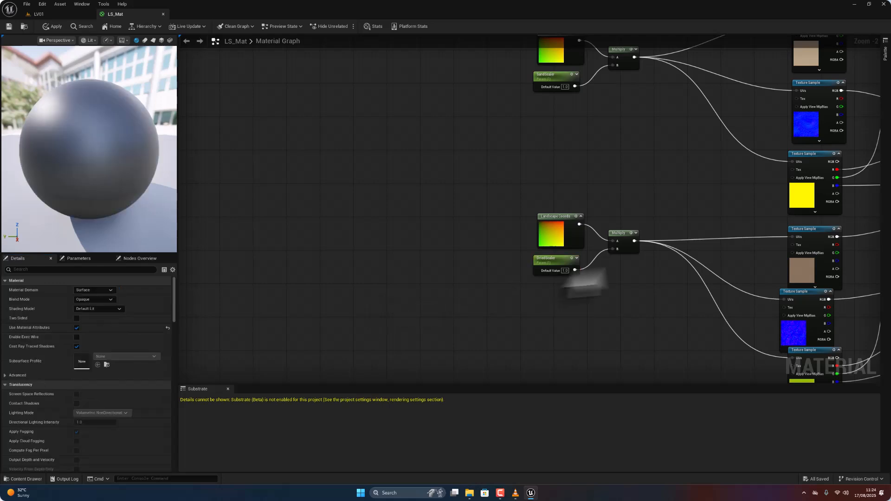
Rename the third layer's scale parameter to GrassandRubbleScaler, matching its surface folder
right_drag(683, 265, 622, 178)
click(26, 481)
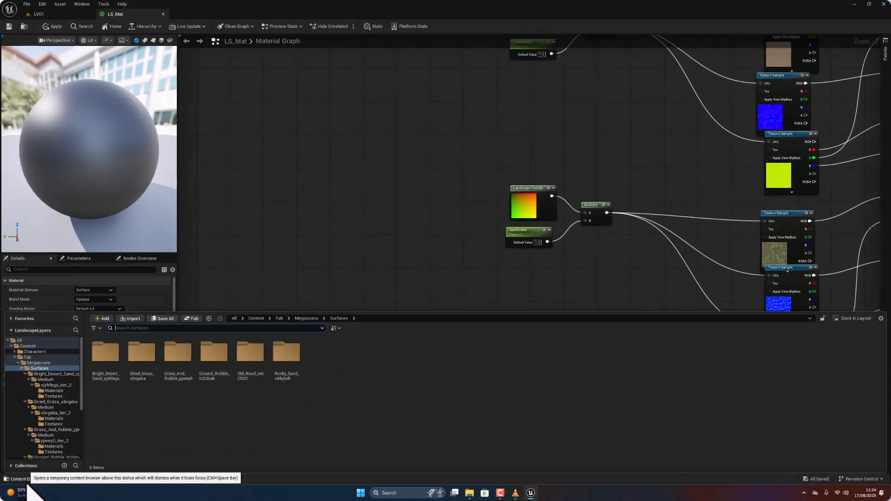
click(527, 235)
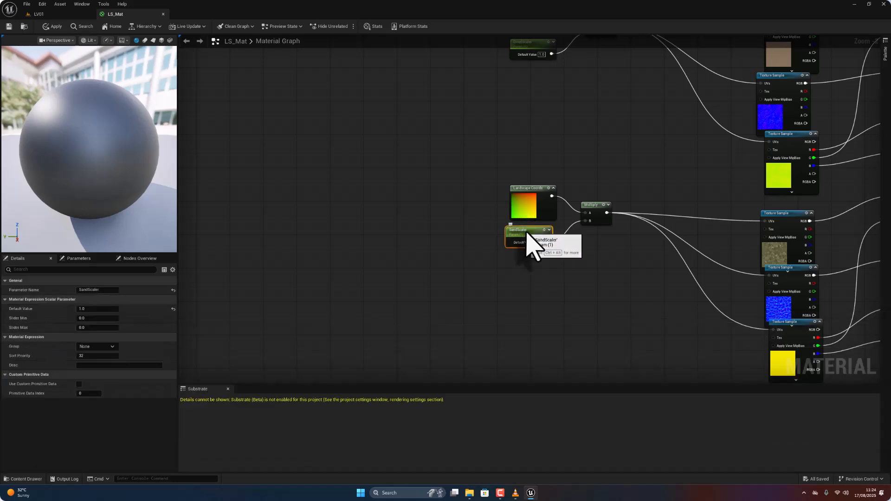
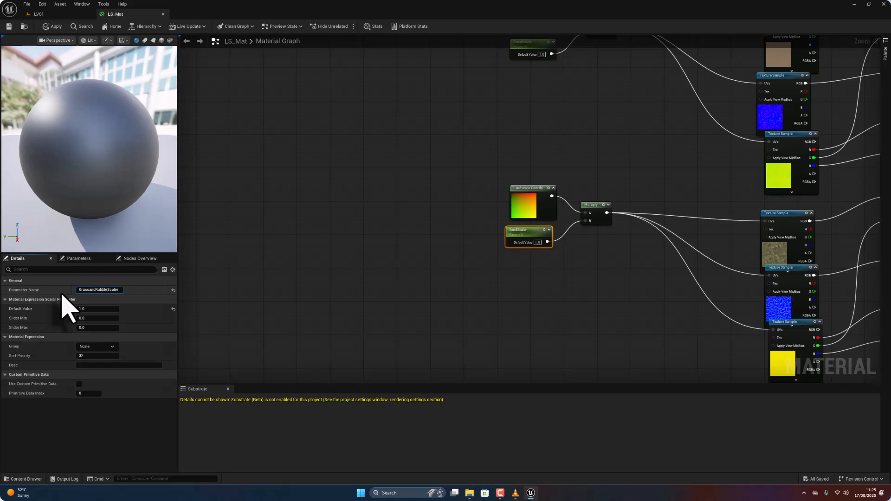
click(346, 323)
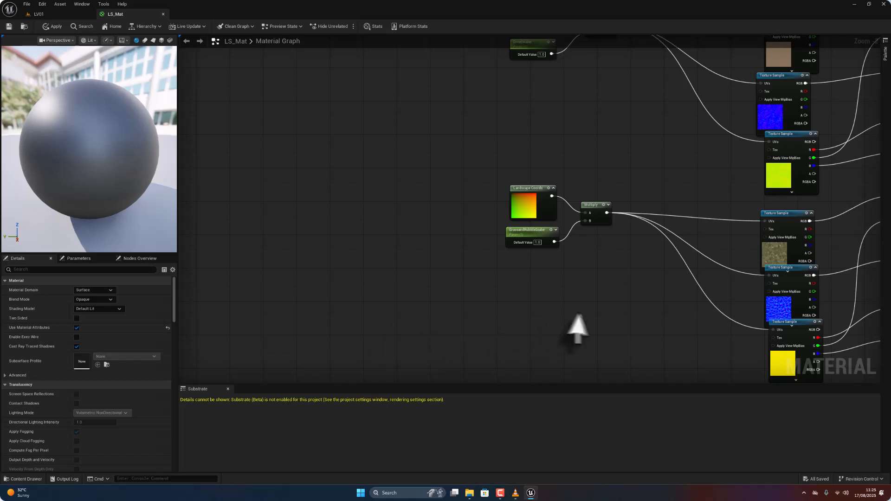
Rename the fourth layer's scale parameter to GroundScaler
right_drag(577, 324, 593, 144)
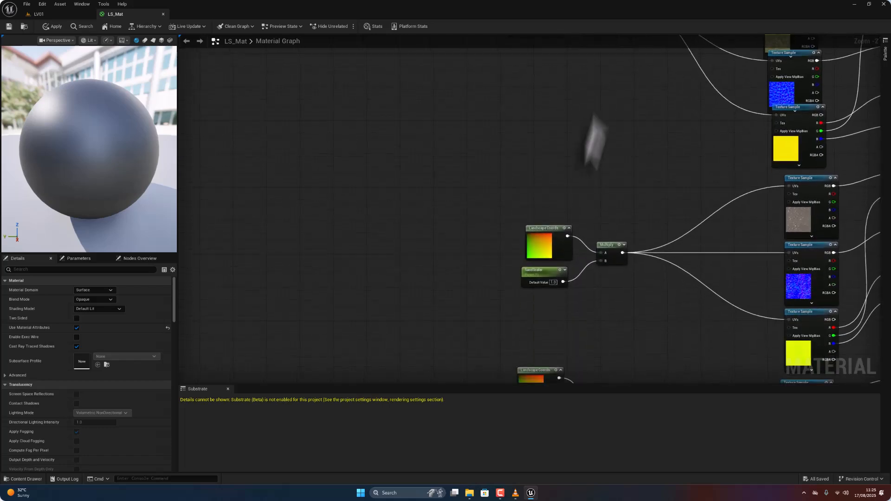
click(22, 482)
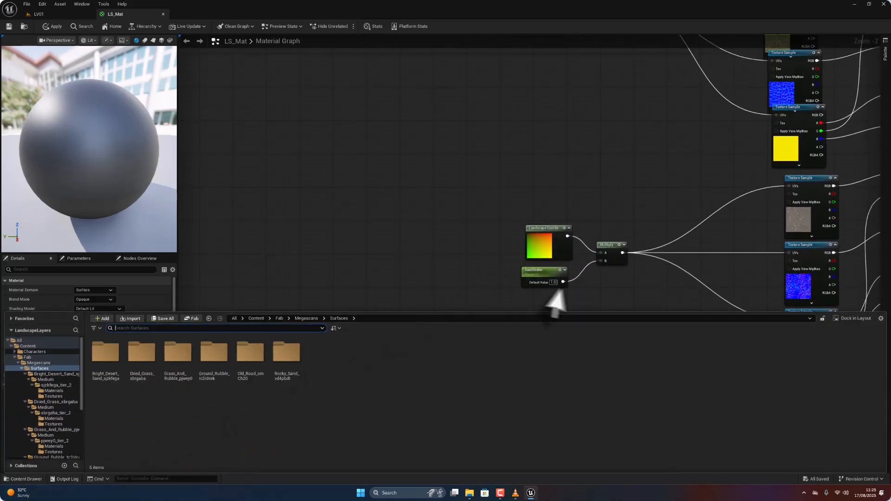
click(536, 275)
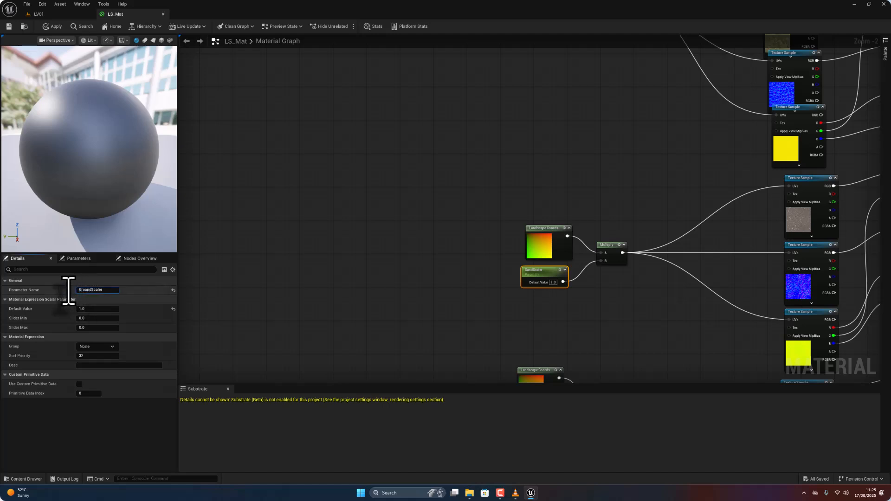
click(326, 298)
Rename the fifth layer's scale parameter to OldRoadScaler, after checking the surface folder names
right_drag(612, 324, 603, 160)
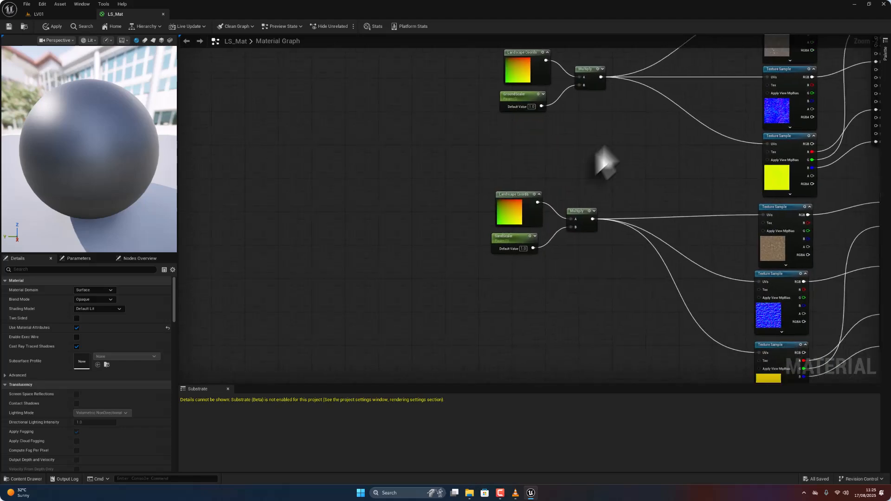
click(23, 479)
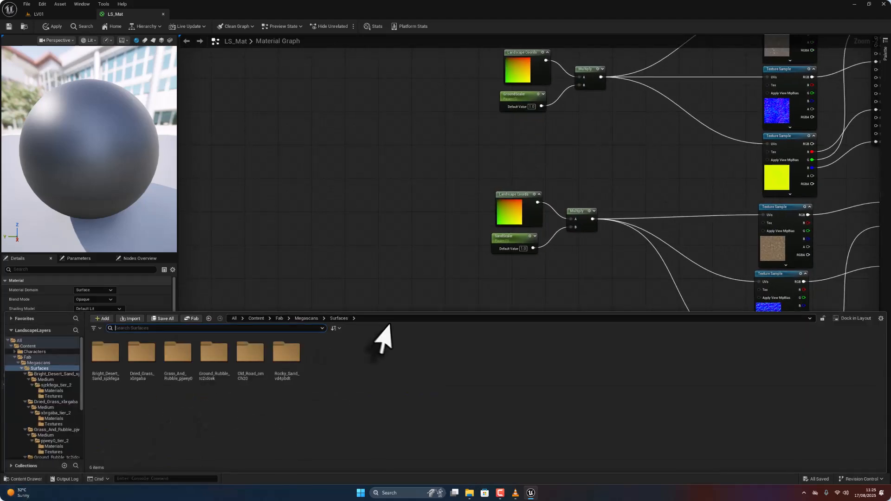
right_drag(589, 278, 606, 151)
click(529, 112)
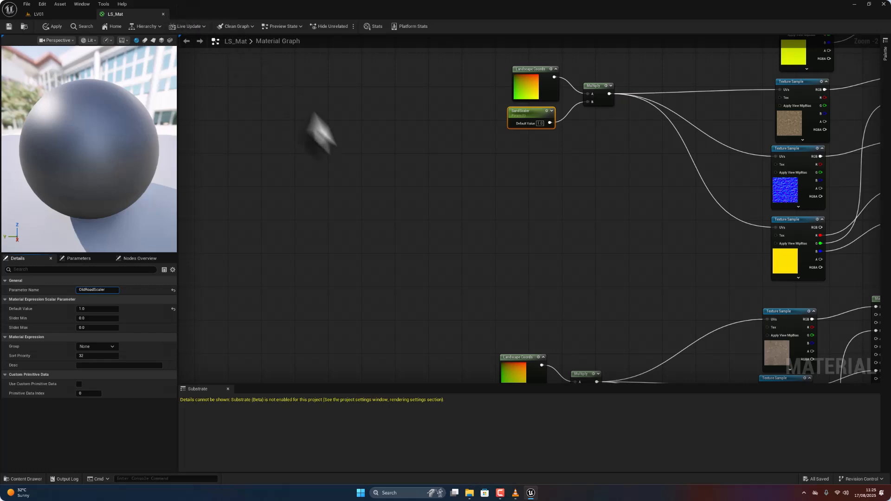
click(356, 142)
Rename the sixth layer's scale parameter to RockySandScaler and apply the material changes
right_drag(560, 295, 531, 66)
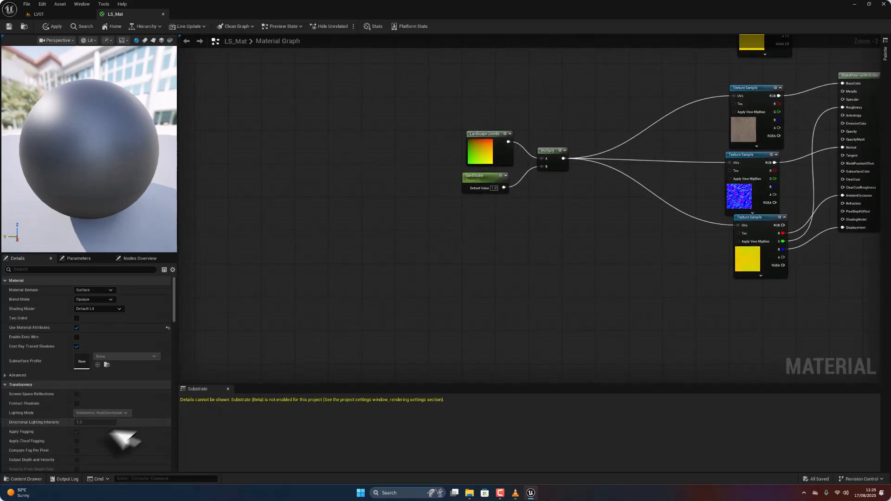
click(27, 479)
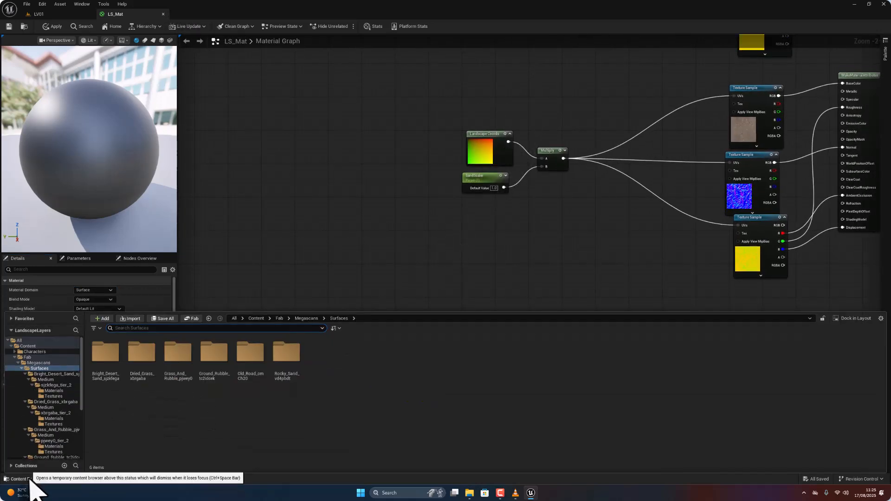
click(462, 280)
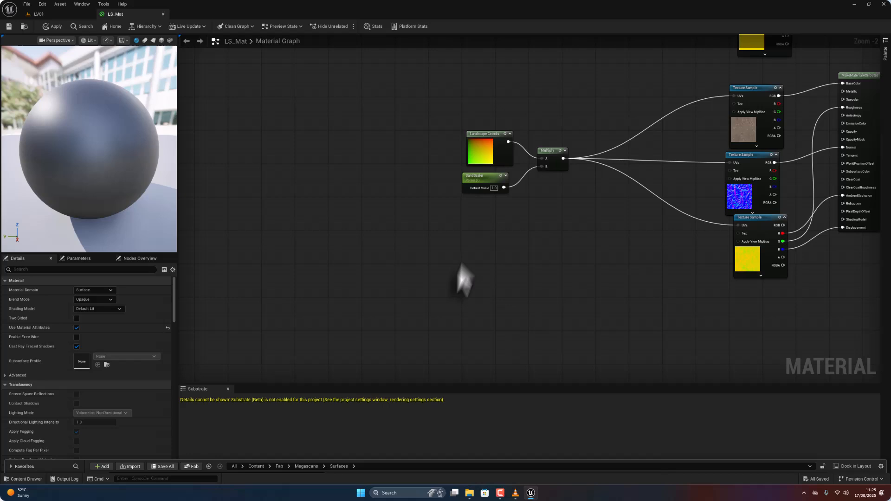
click(478, 178)
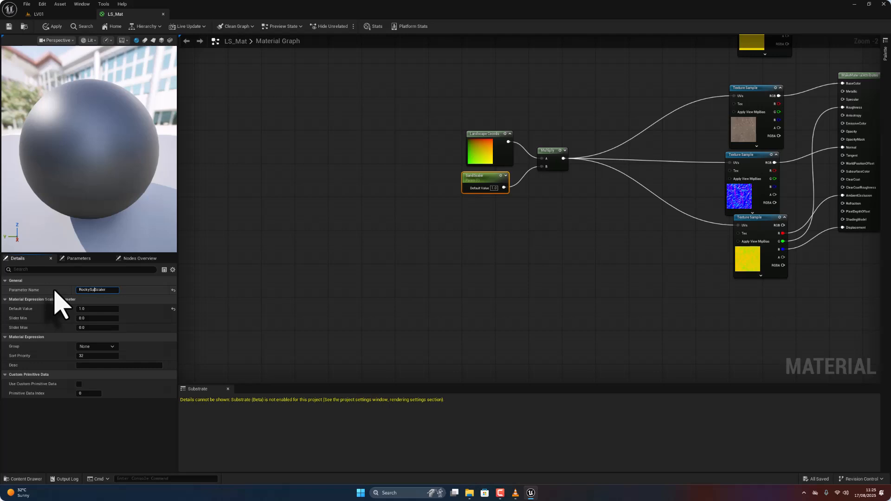
click(252, 285)
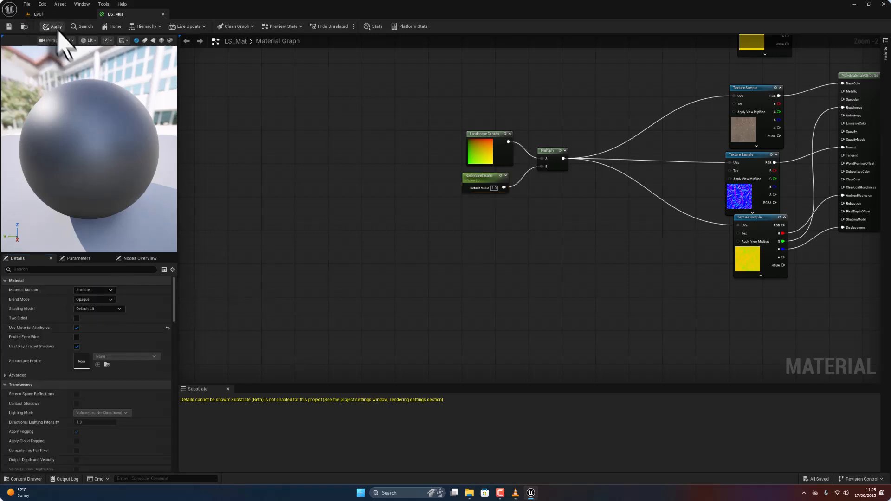
click(53, 27)
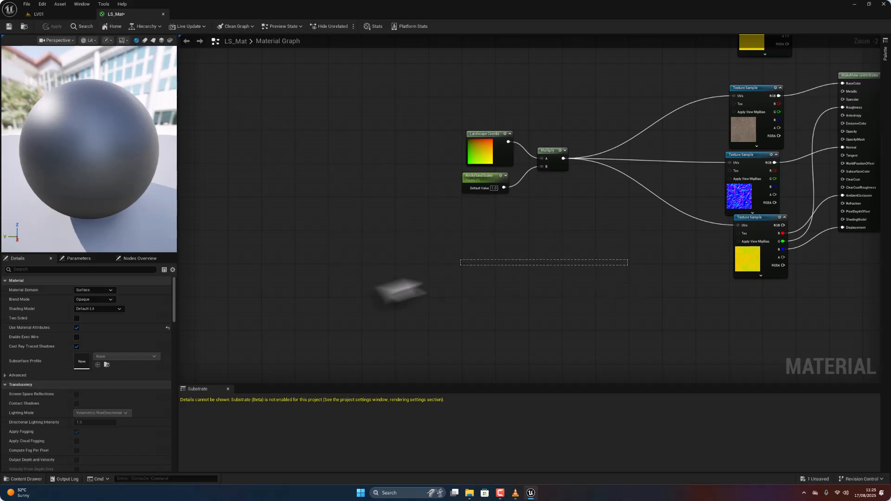
Connect the Landscape Layer Blend output to LS_Mat's Material Attributes, then apply and save the material
right_drag(583, 294, 328, 345)
scroll(600, 175, down, 5)
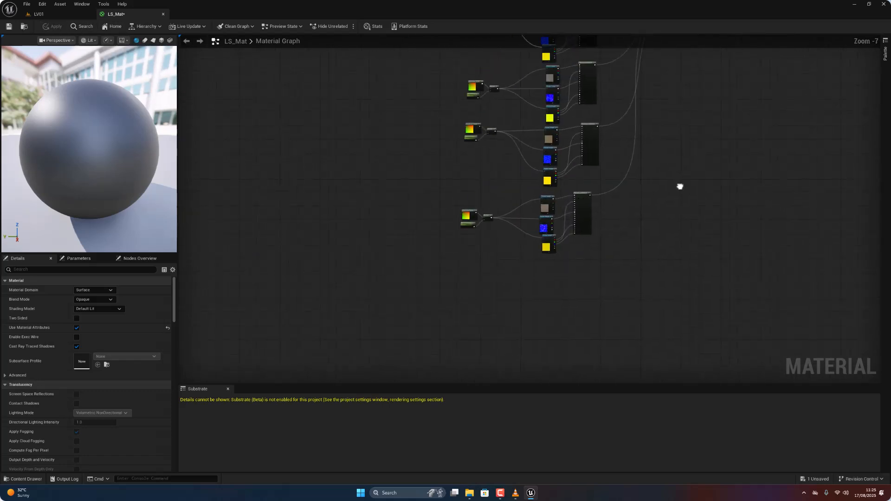
scroll(581, 113, up, 7)
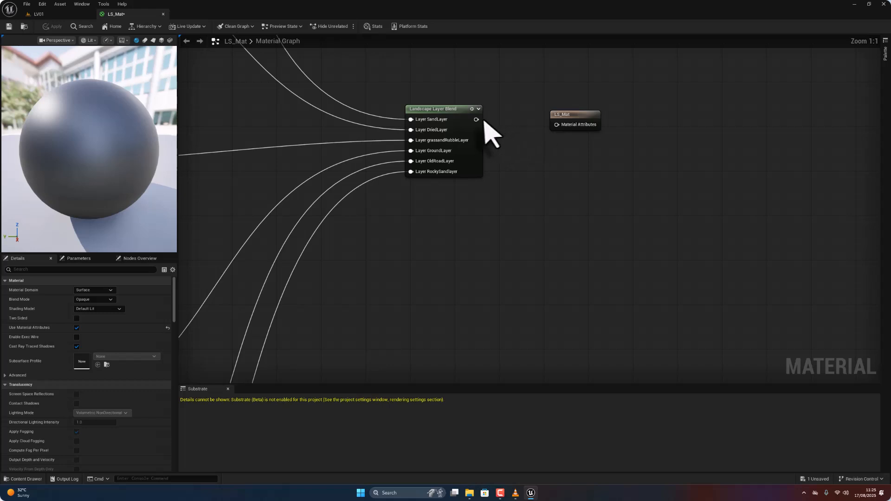
drag(476, 119, 557, 125)
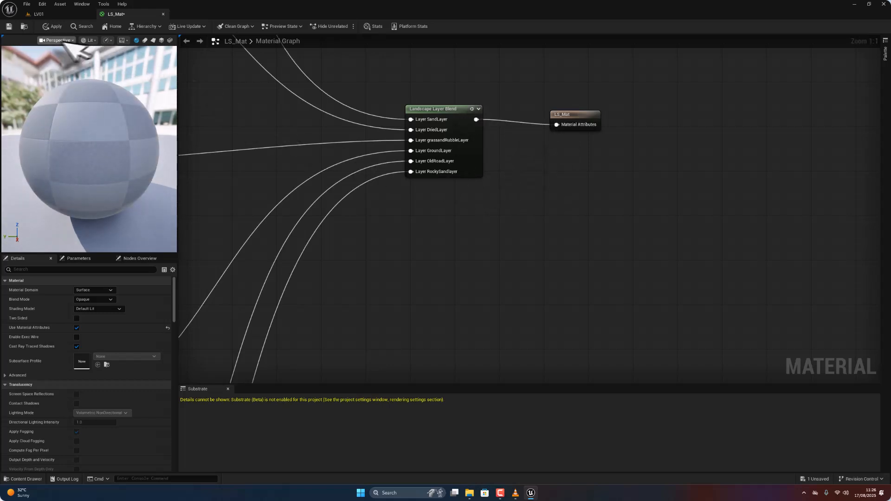
click(54, 27)
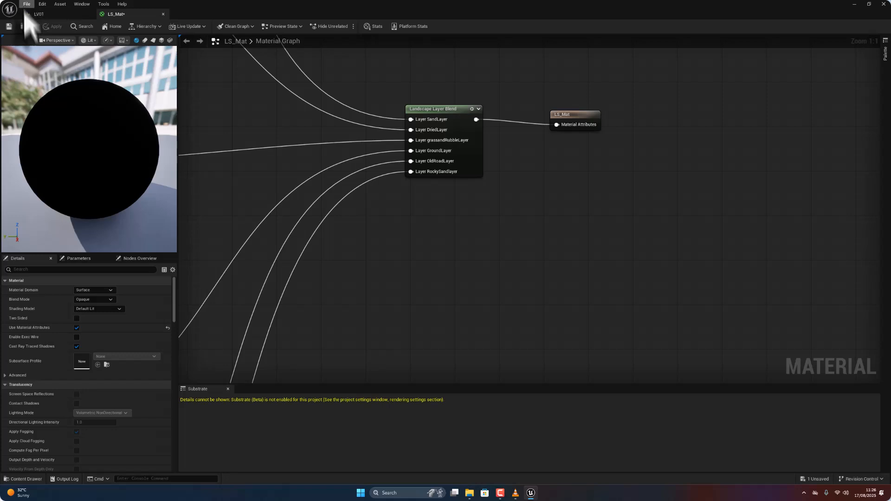
click(27, 5)
click(54, 55)
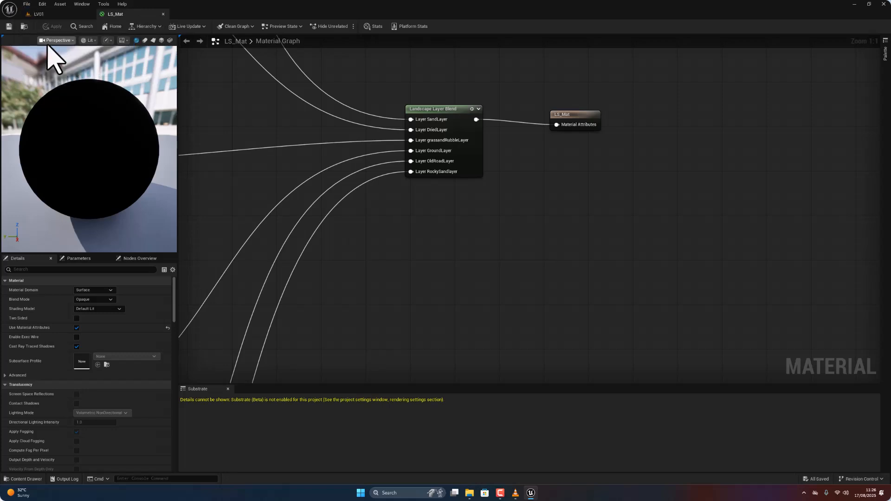
Return to the LV01 level and create a material instance from LS_Mat in the Content folder
click(52, 16)
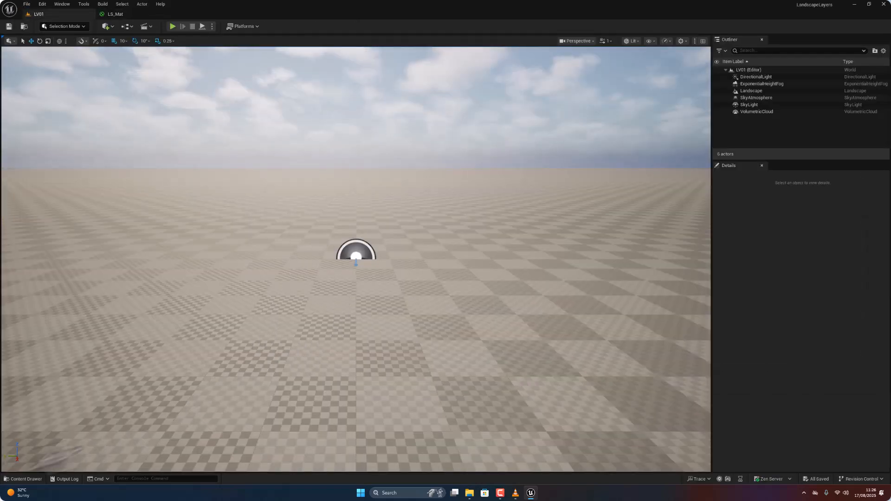
click(31, 480)
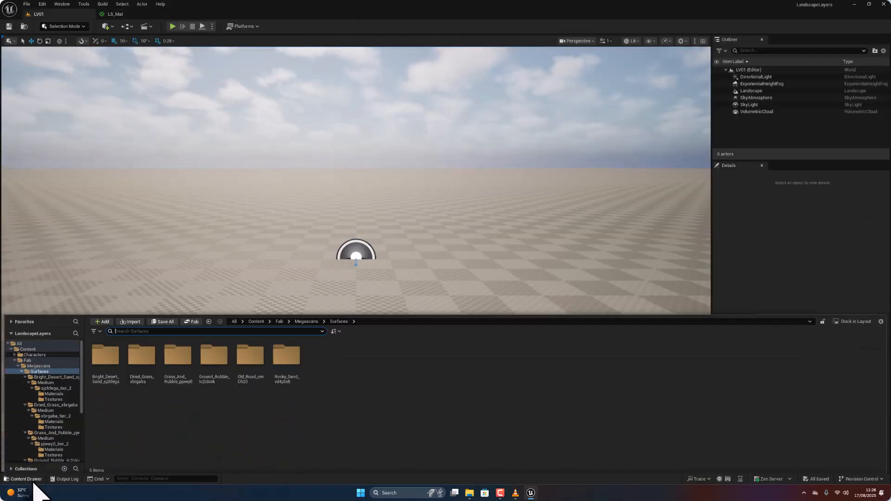
click(255, 319)
right_click(284, 358)
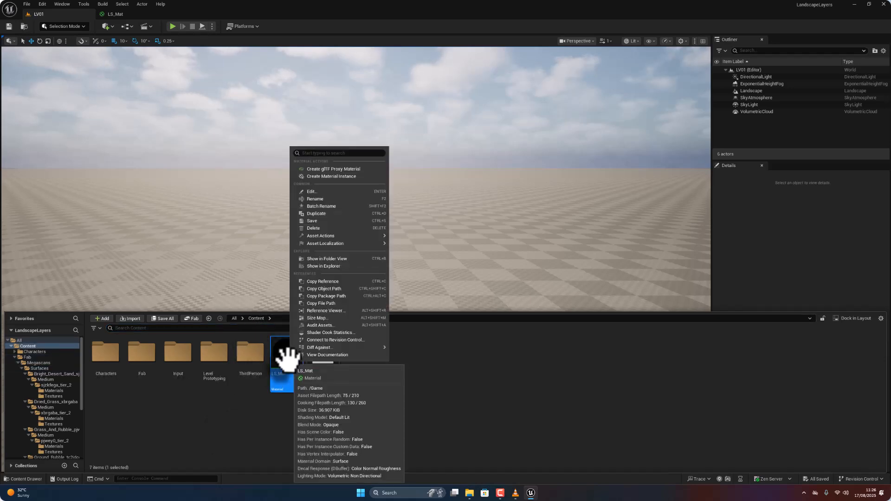
click(348, 178)
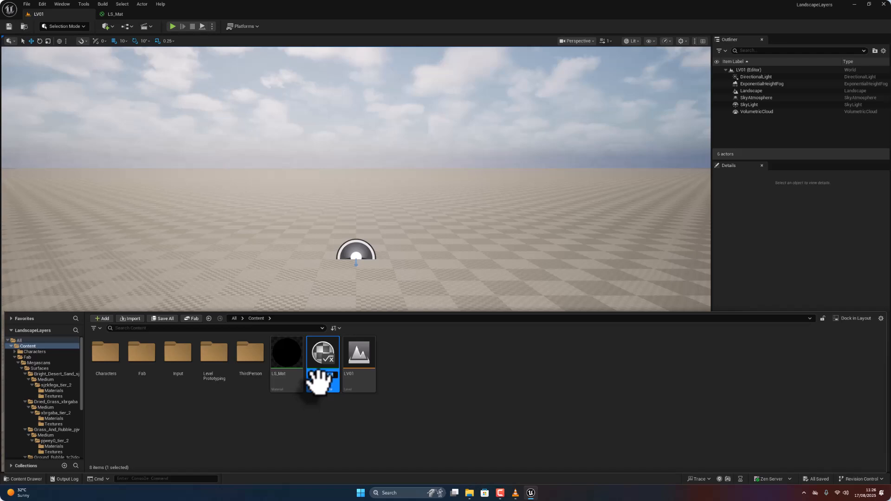
drag(312, 379, 524, 256)
Assign LS_Mat_Inst as the Landscape Material of the Landscape actor in LV01
click(752, 91)
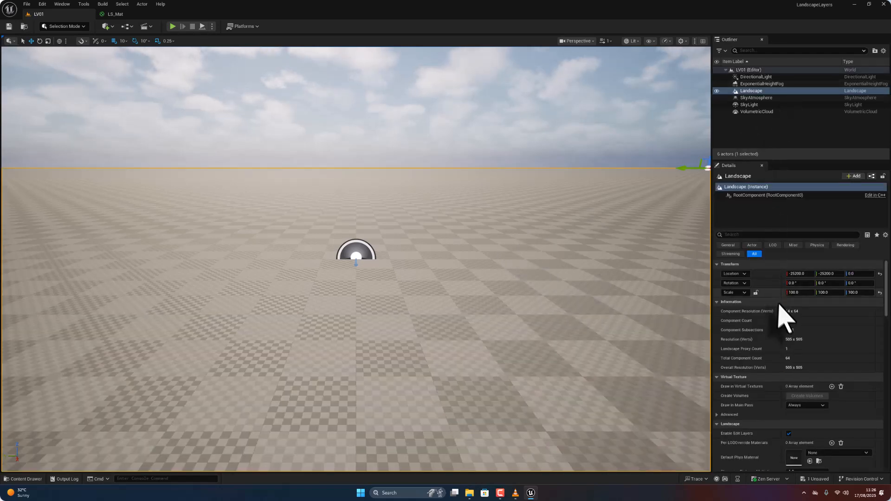
scroll(781, 316, down, 10)
scroll(784, 317, down, 5)
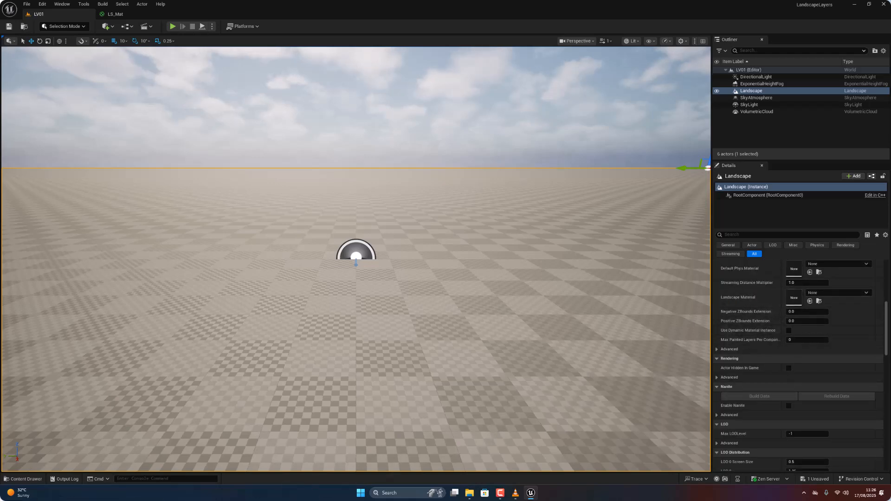
click(23, 479)
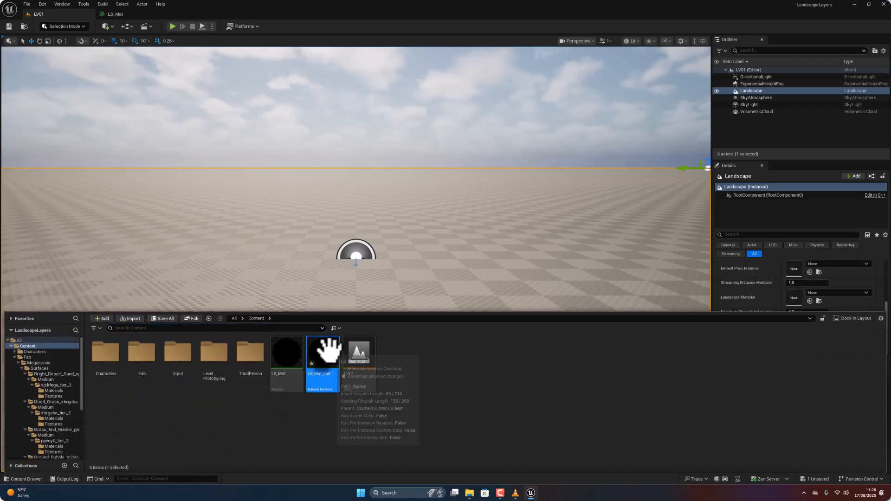
click(810, 300)
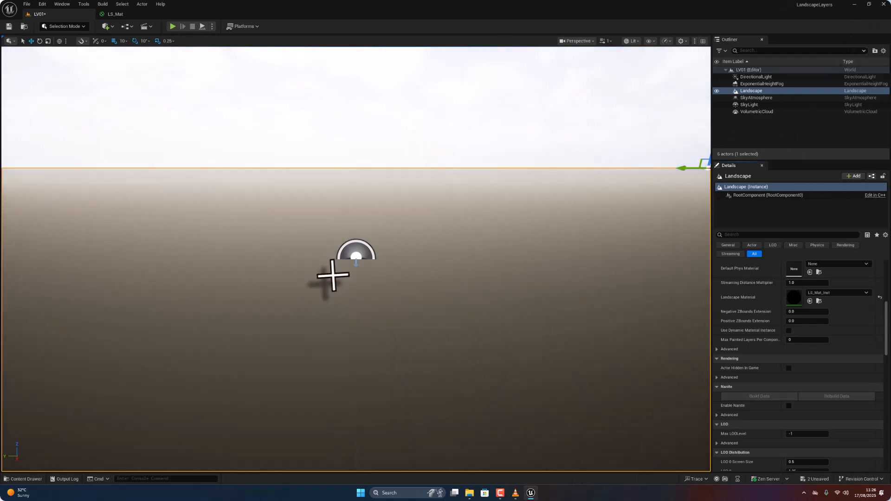
Switch to Landscape Mode's Paint tools and create the target layers from the assigned material
mouse_move(294, 242)
right_down()
mouse_move(223, 325)
mouse_move(139, 255)
mouse_move(304, 253)
right_up()
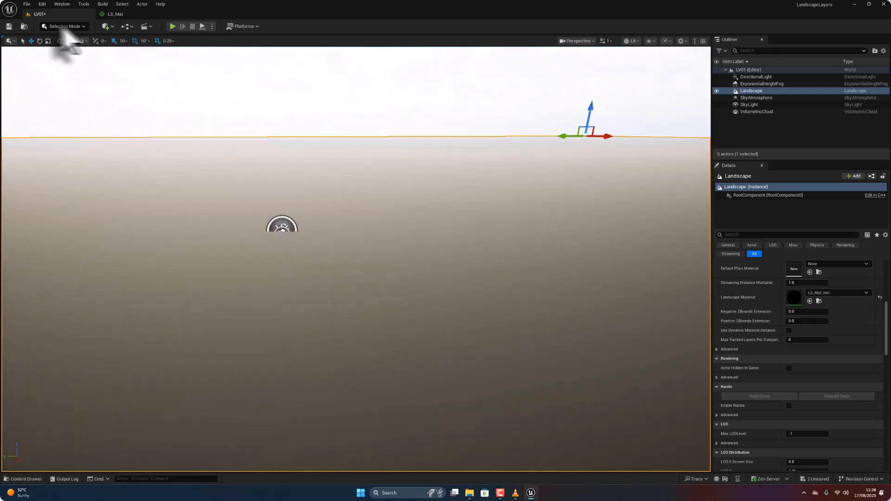
click(67, 27)
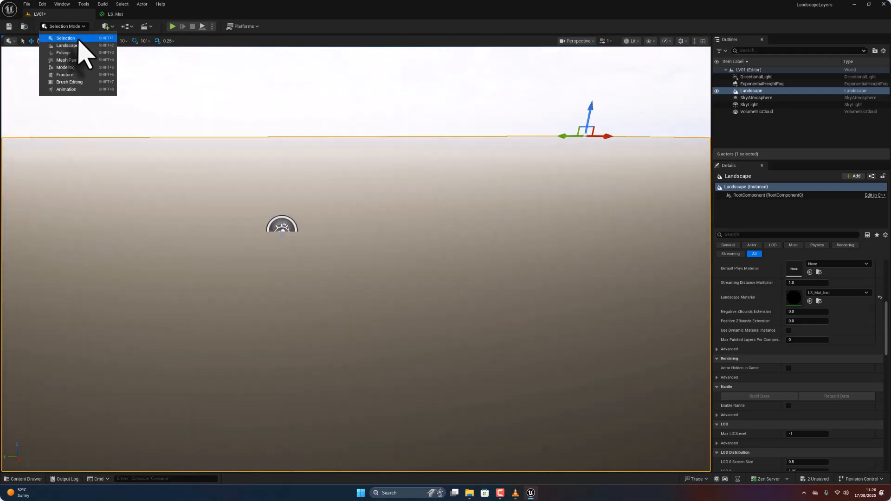
click(76, 46)
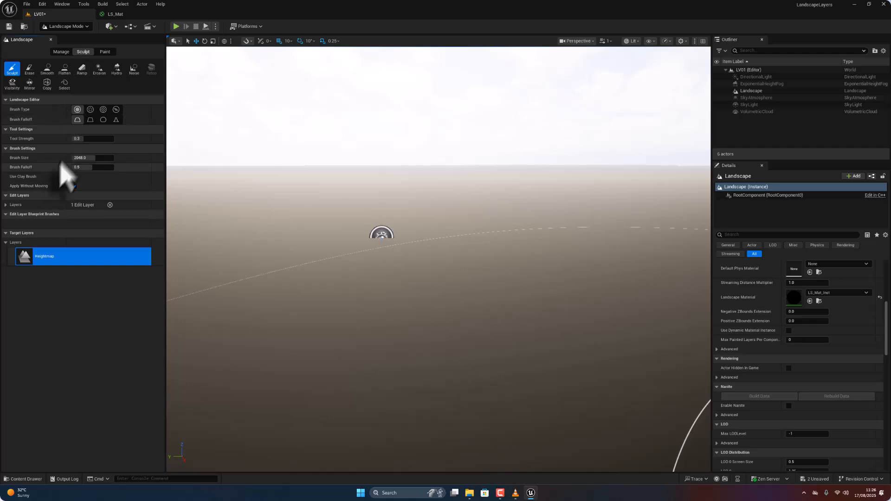
click(105, 51)
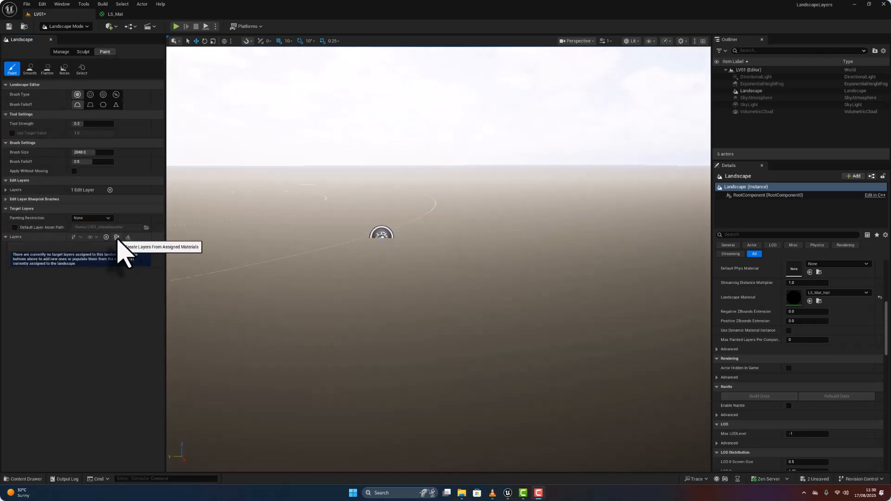
click(116, 237)
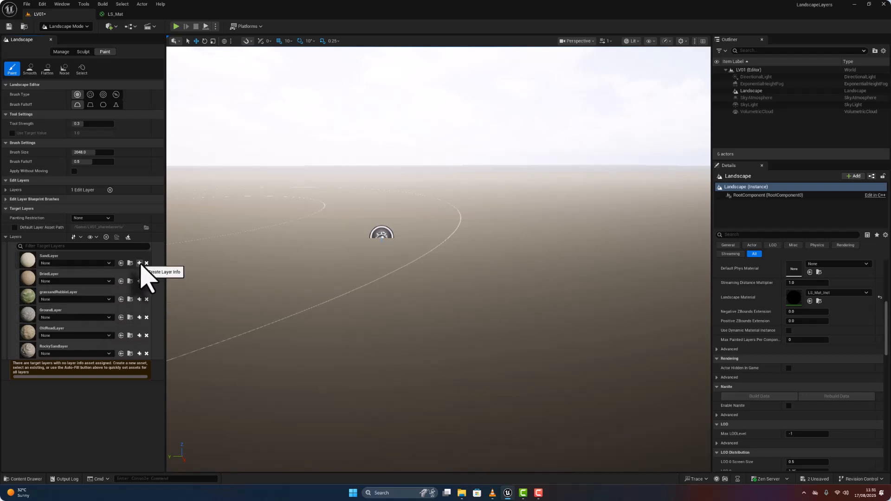
Create weight-blended layer infos for SandLayer and DriedLayer, saving them in LV01_sharedassets under their default names
click(139, 263)
click(143, 275)
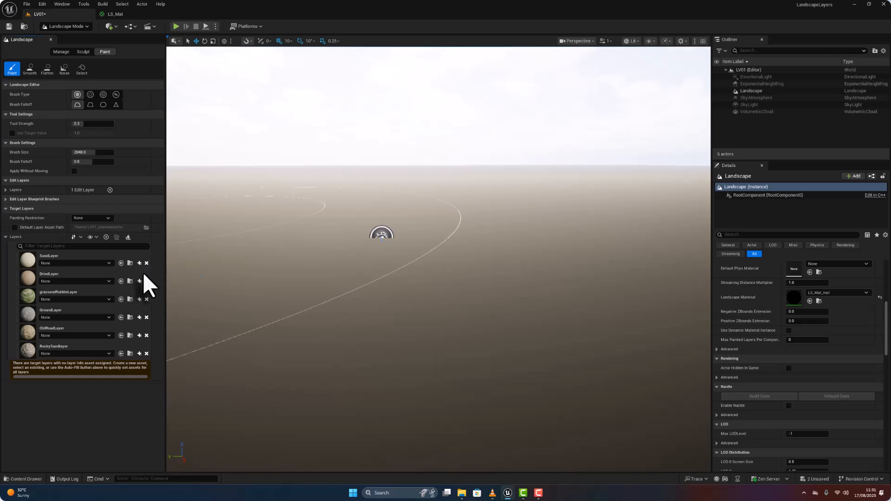
click(469, 317)
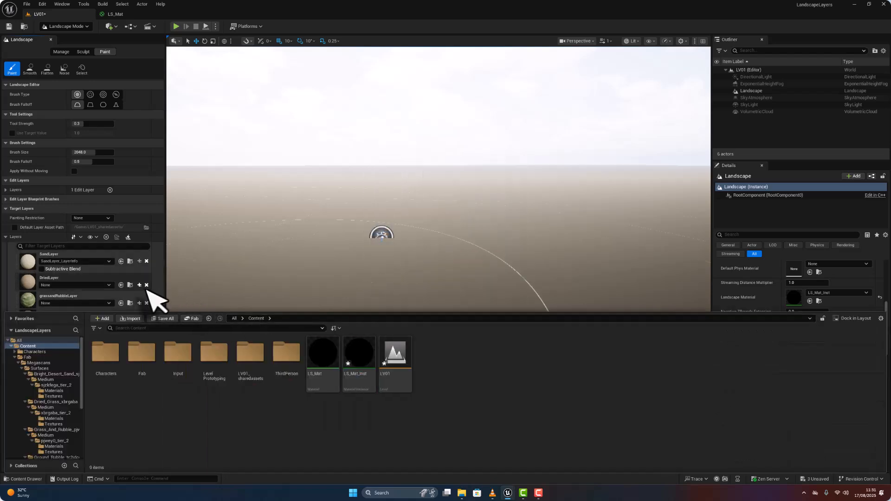
click(140, 285)
click(151, 299)
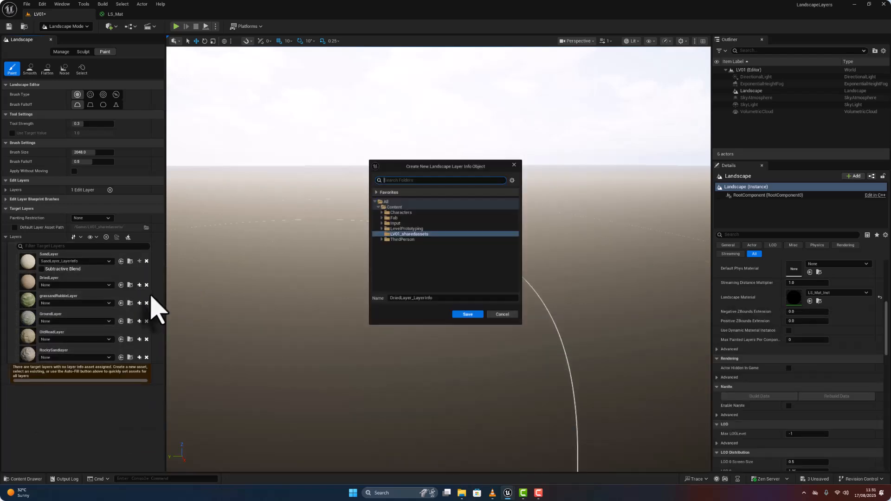
click(469, 317)
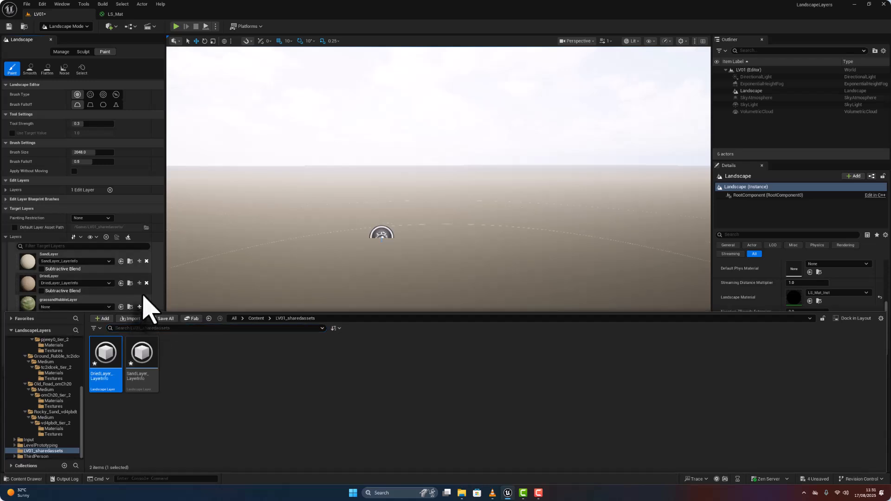
click(156, 292)
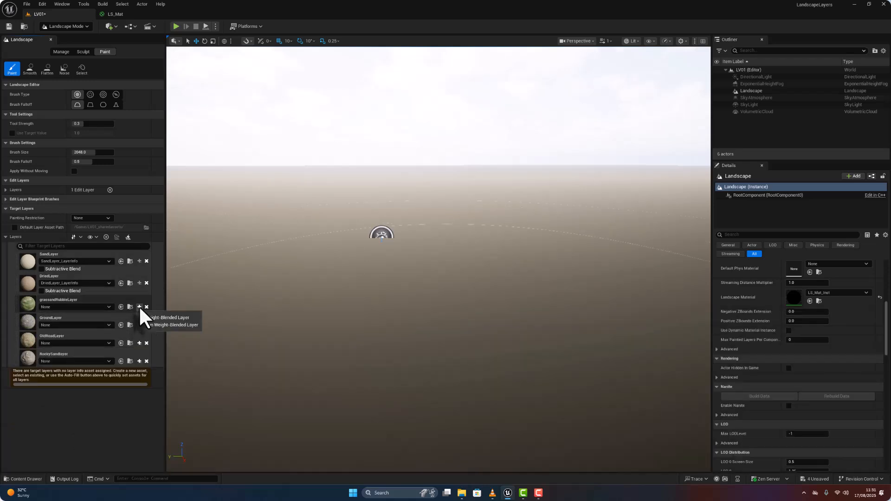
Create weight-blended layer infos for grassandRubbleLayer and GroundLayer in the LV01_sharedassets folder
click(139, 307)
click(158, 321)
click(468, 318)
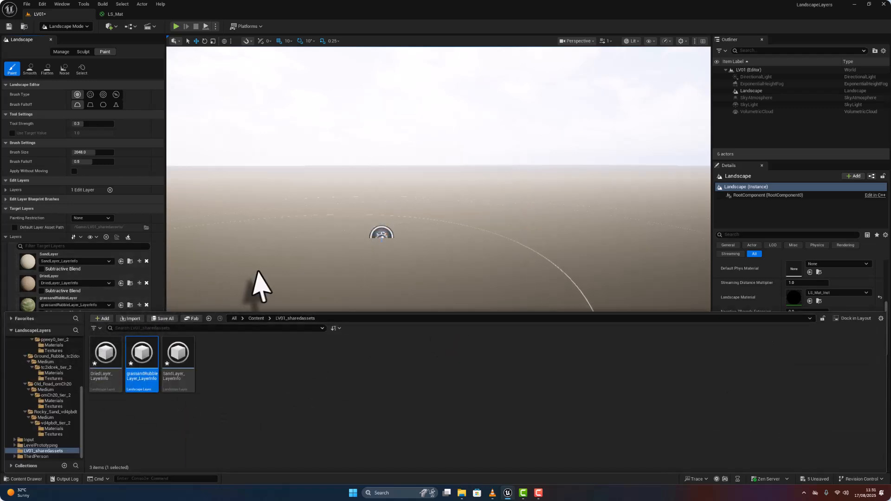
click(151, 317)
click(139, 328)
click(148, 340)
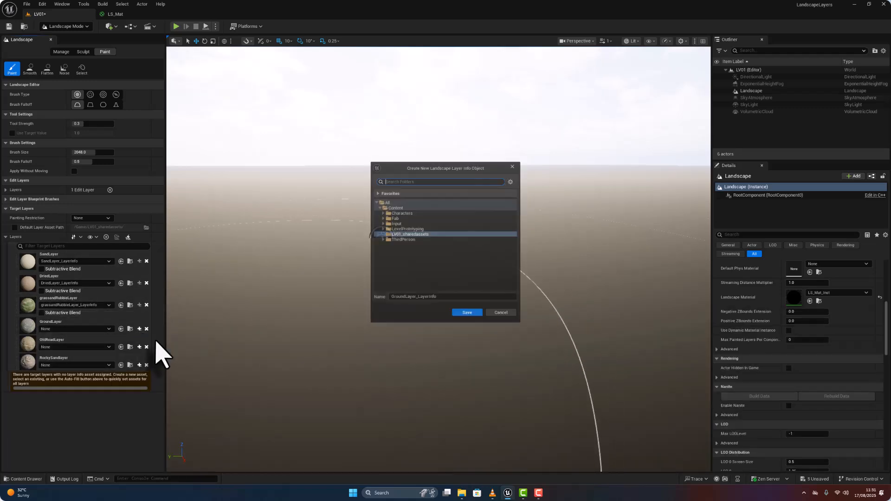
click(464, 316)
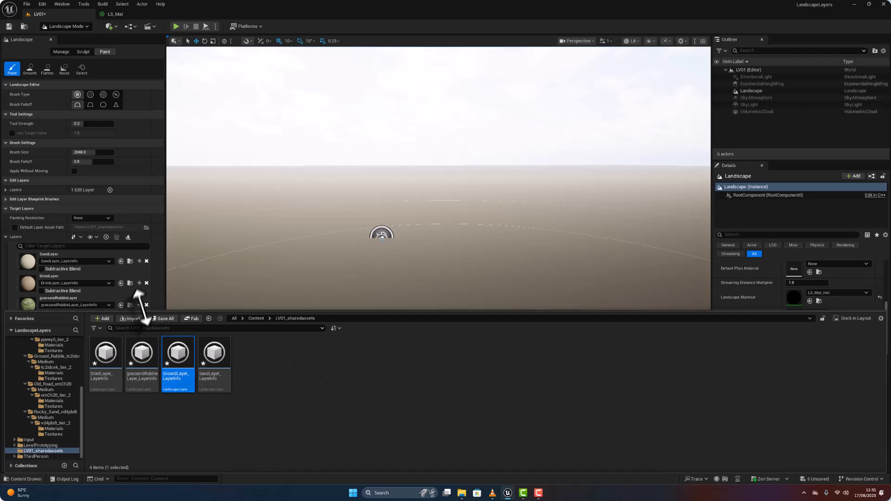
click(161, 291)
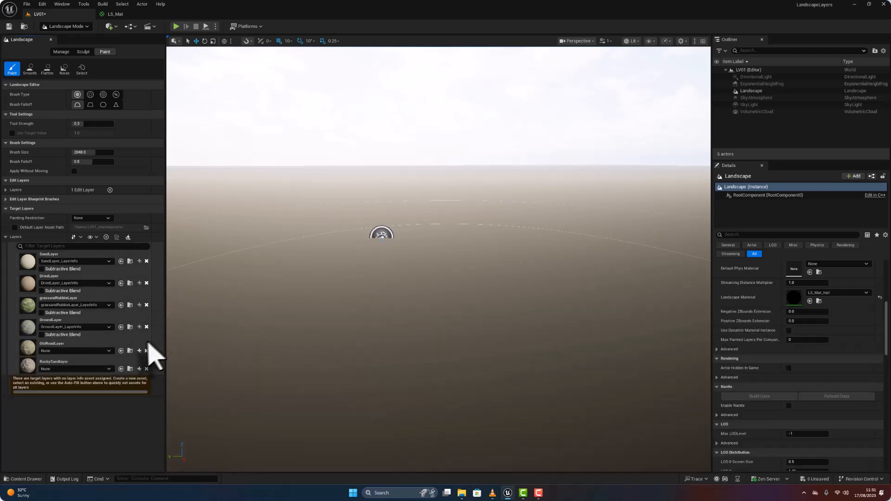
Create weight-blended layer infos for OldRoadLayer and RockySandlayer in the LV01_sharedassets folder
click(139, 351)
click(153, 362)
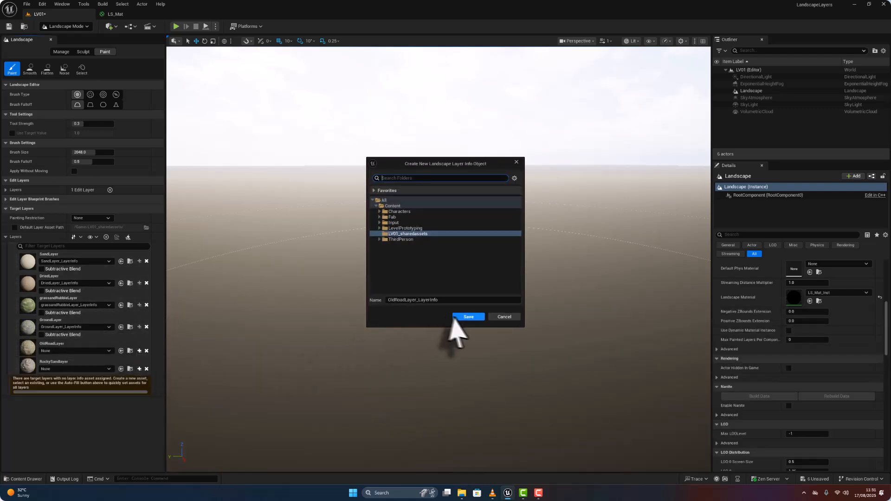
click(454, 319)
click(159, 358)
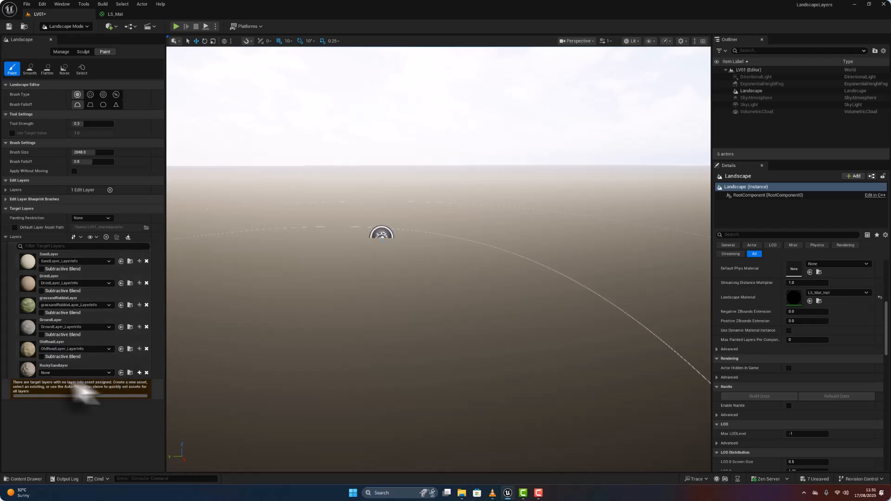
click(139, 373)
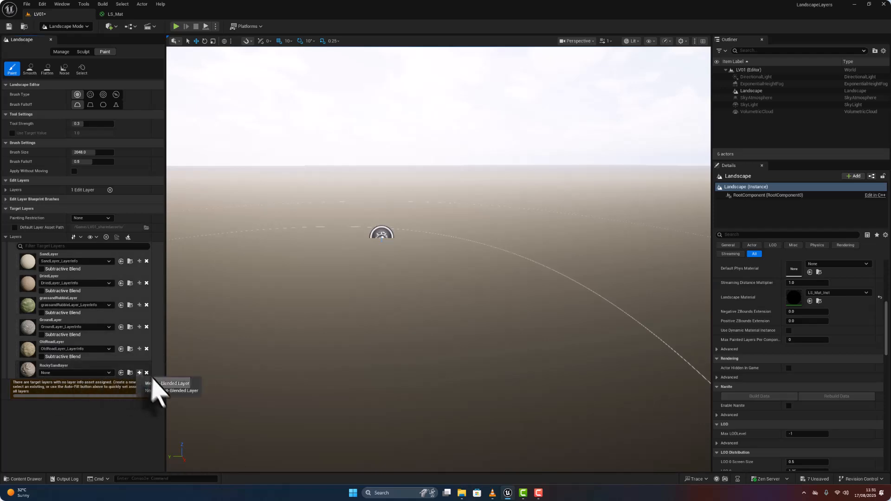
click(156, 383)
click(456, 319)
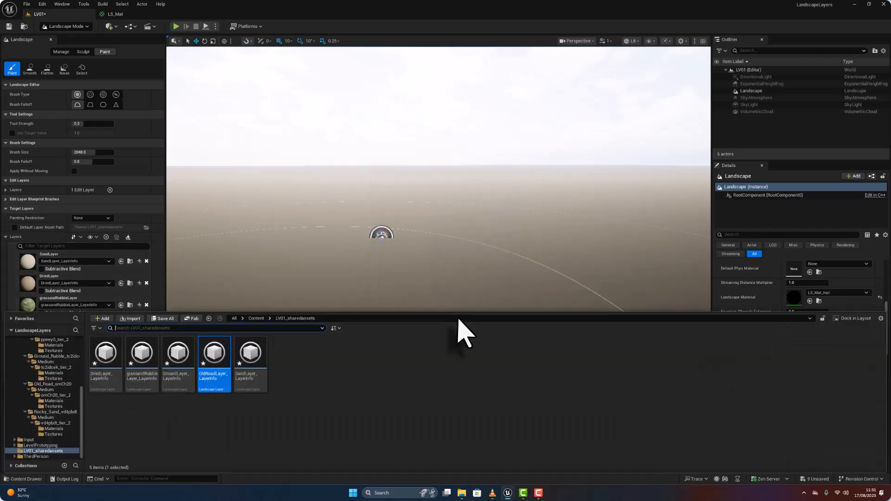
click(288, 268)
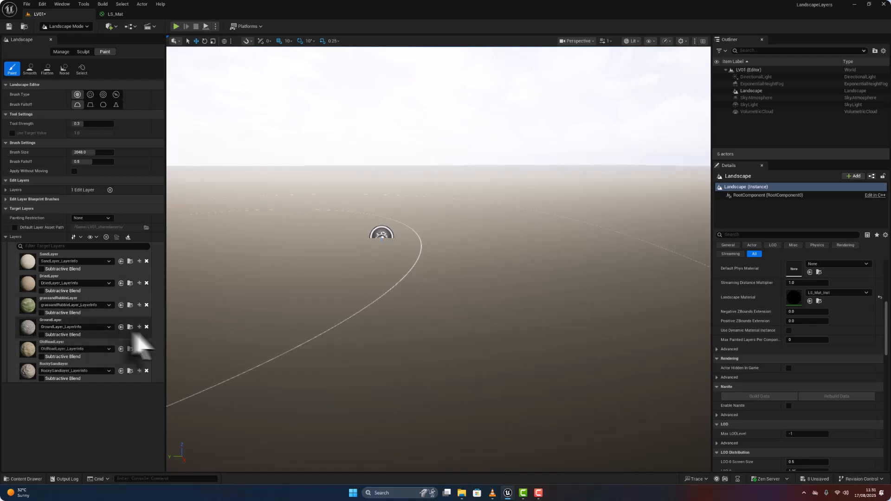
Fill the whole landscape with GroundLayer
click(109, 327)
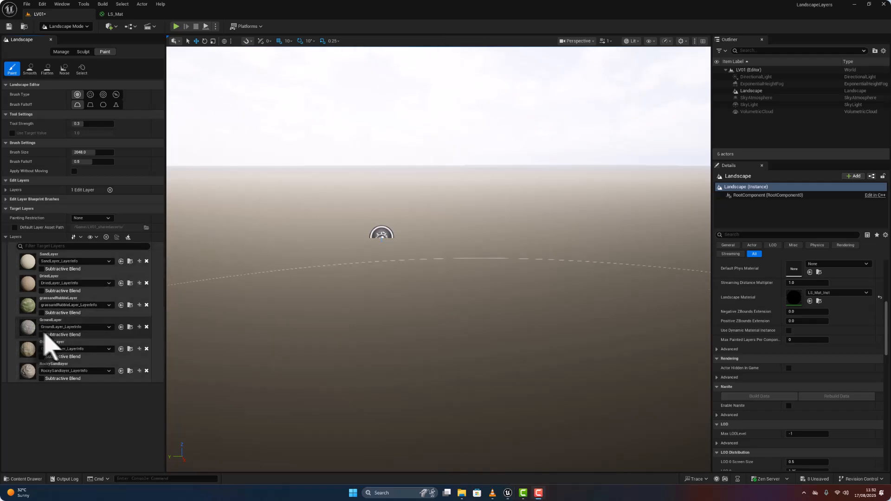
right_click(62, 327)
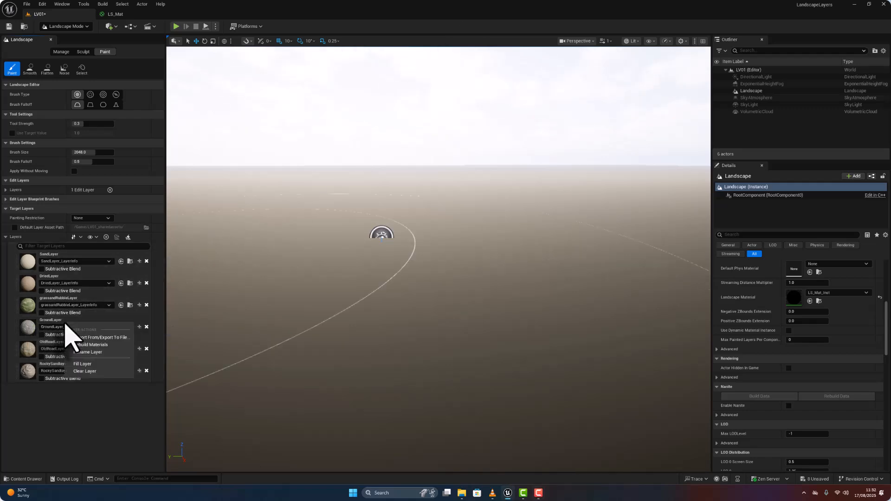
click(87, 363)
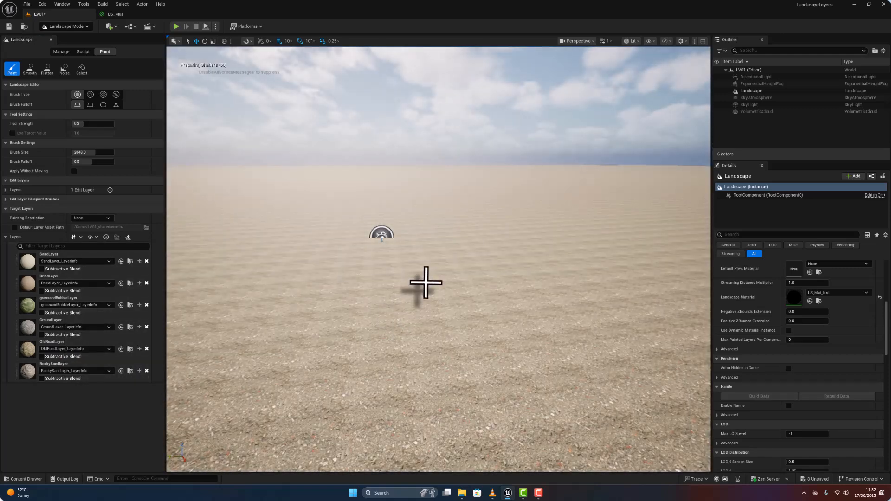
Paint a broad patch of SandLayer onto the landscape around the central light icon, using brush size 2048
right_drag(426, 283, 393, 339)
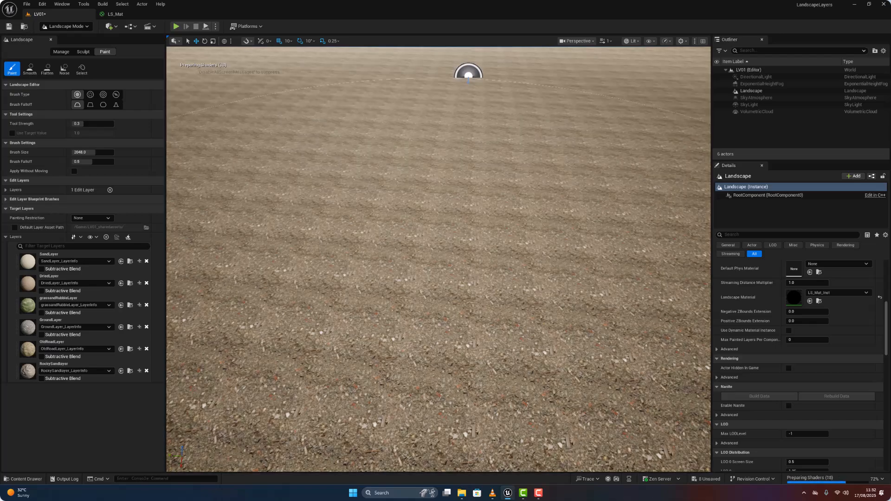
scroll(413, 272, down, 8)
scroll(408, 255, up, 4)
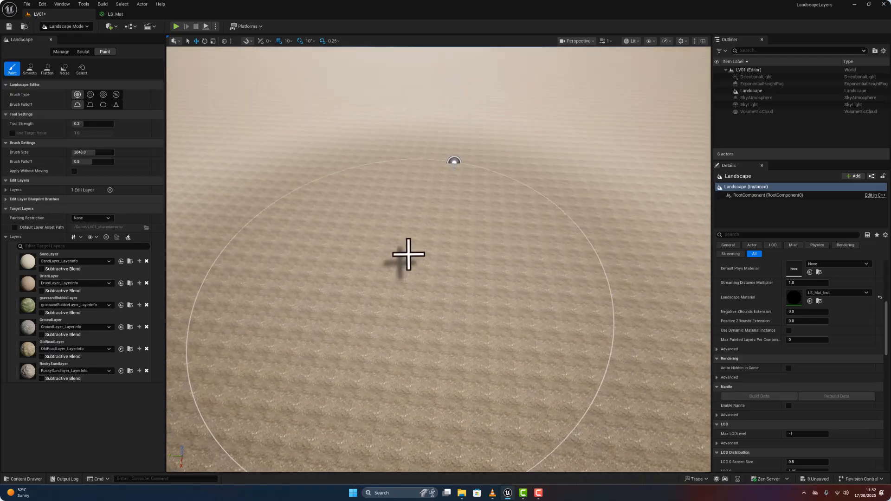
scroll(408, 254, down, 6)
scroll(407, 255, down, 3)
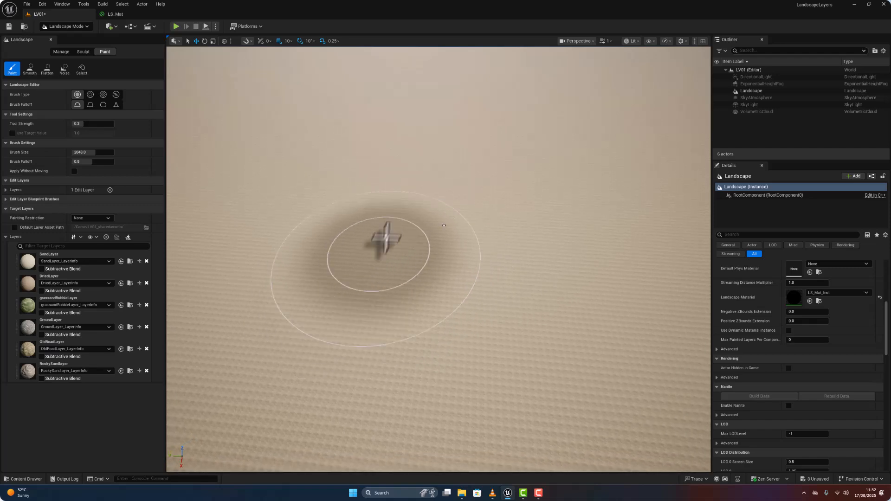
scroll(444, 225, down, 5)
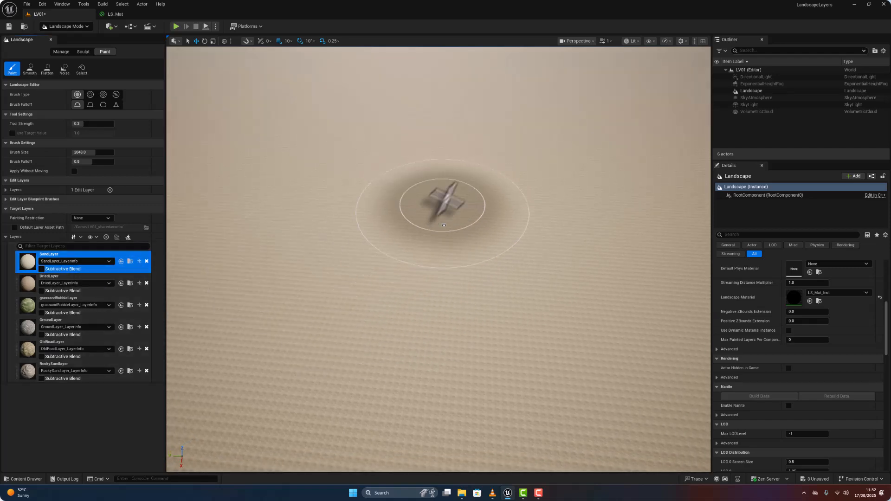
scroll(444, 226, up, 3)
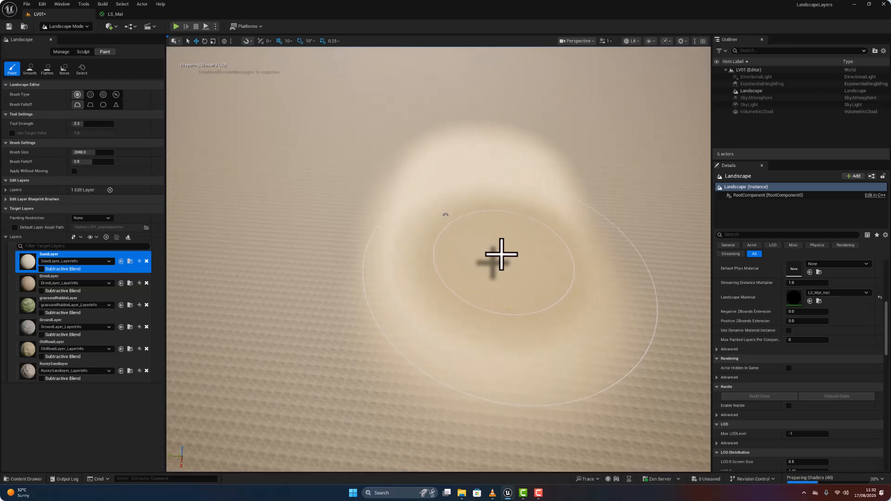
scroll(501, 254, up, 4)
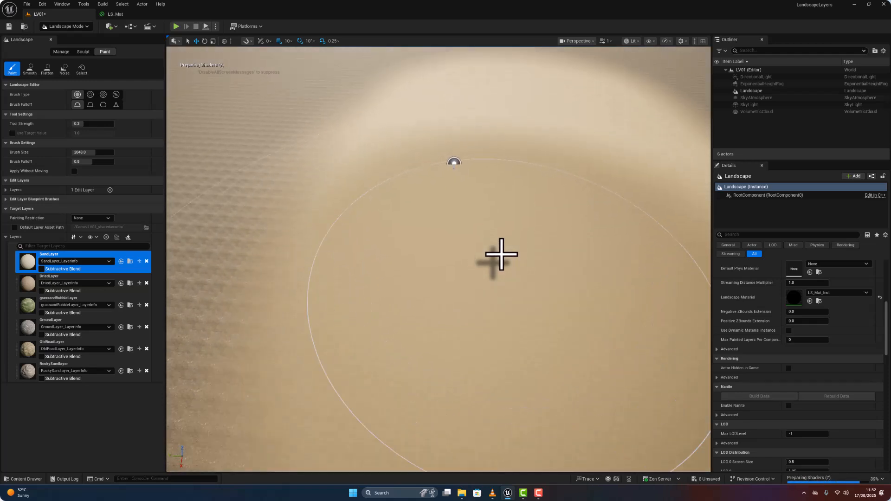
scroll(502, 254, up, 2)
right_drag(488, 254, 402, 240)
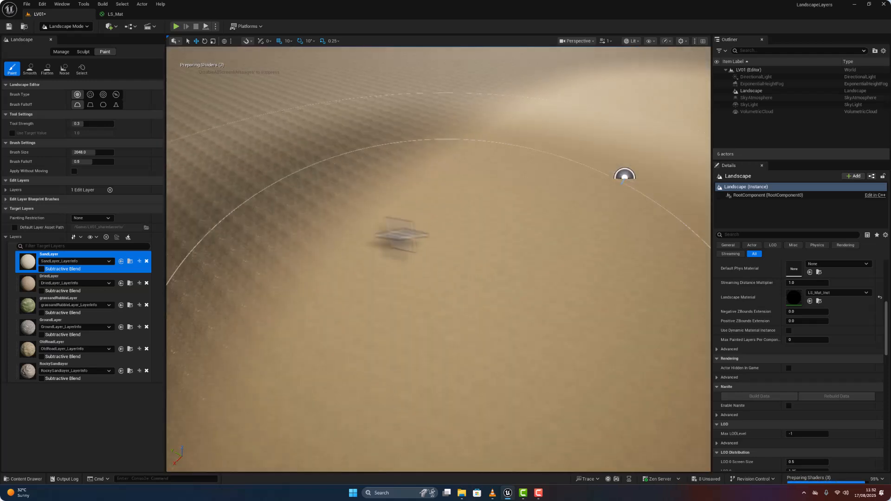
Paint a patch of DriedLayer beside the sand area on the landscape
click(44, 283)
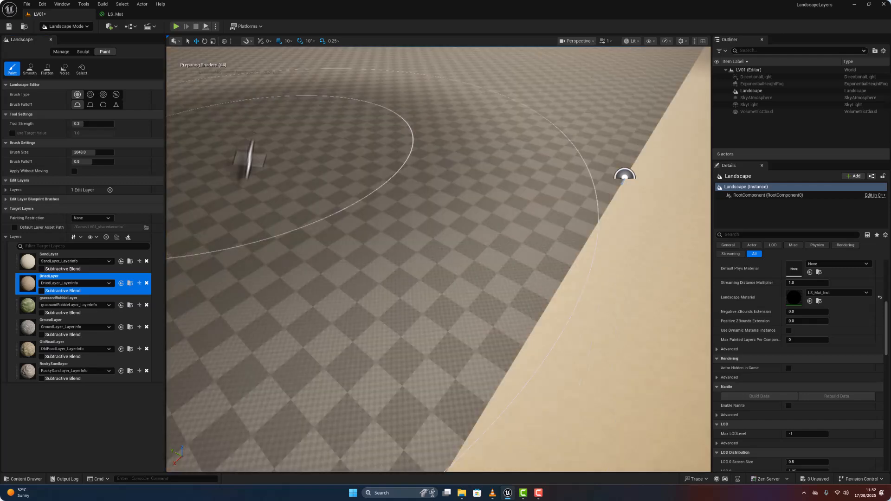
scroll(371, 196, down, 8)
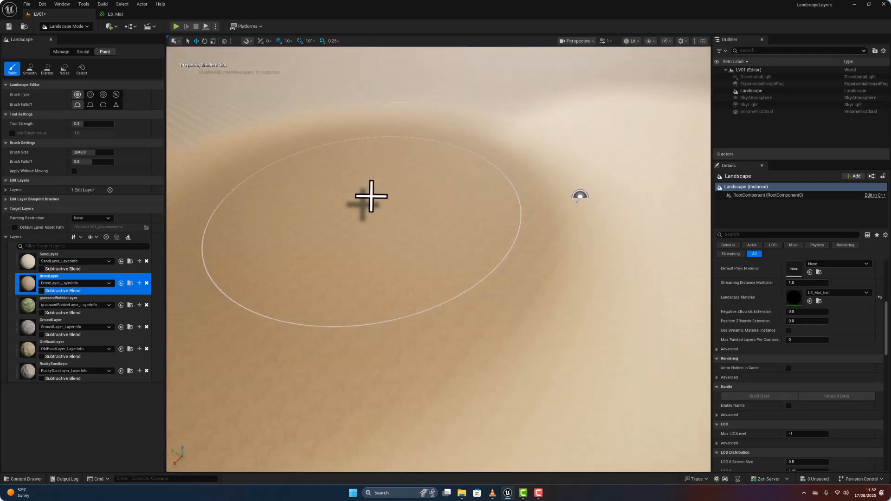
Paint a patch of grassandRubbleLayer behind the sand area and a large patch of OldRoadLayer in front of the dried patch
scroll(371, 196, down, 5)
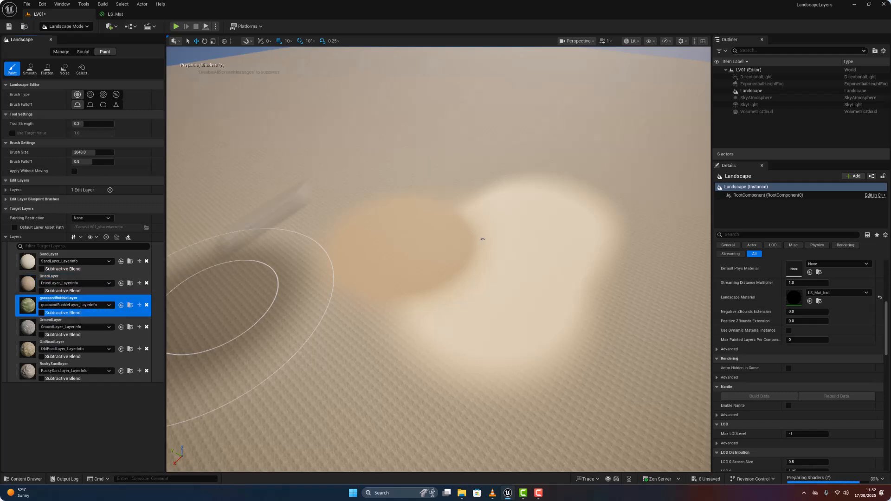
mouse_move(429, 157)
mouse_down()
mouse_move(492, 147)
mouse_move(458, 158)
mouse_up()
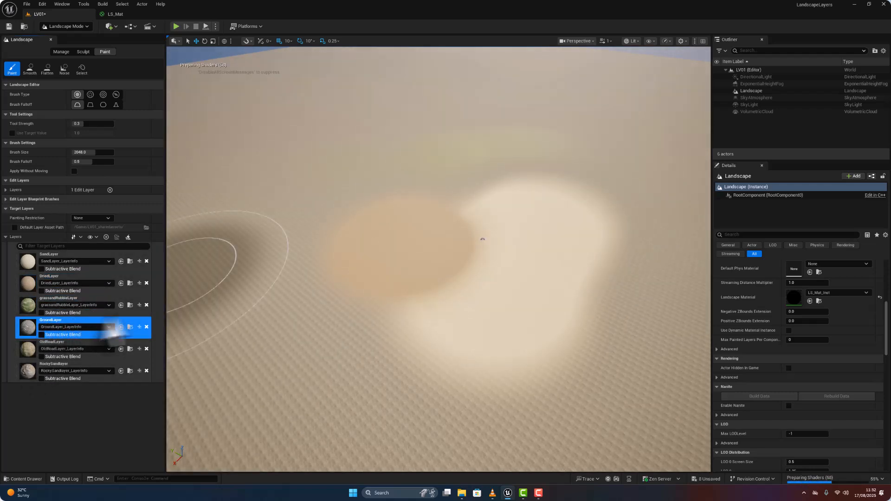
mouse_move(189, 318)
mouse_down()
mouse_move(265, 315)
mouse_move(363, 362)
mouse_move(294, 303)
mouse_move(323, 357)
mouse_move(358, 394)
mouse_move(334, 390)
mouse_move(346, 374)
mouse_move(355, 389)
mouse_up()
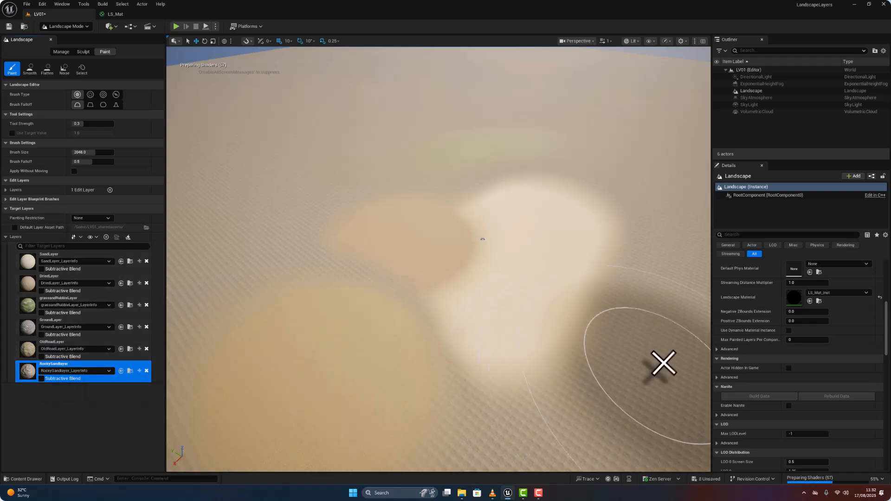
Paint RockySandlayer over the ground in front of the sand area and on the far side of the dried patch
mouse_move(663, 364)
mouse_down()
mouse_move(591, 412)
mouse_move(642, 332)
mouse_move(653, 335)
mouse_move(628, 386)
mouse_move(647, 367)
mouse_up()
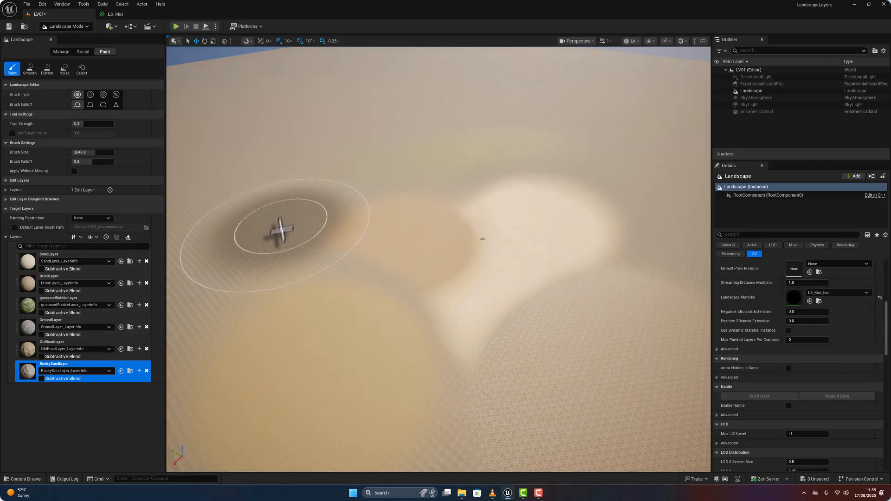
mouse_move(281, 234)
mouse_down()
mouse_move(271, 223)
mouse_move(312, 213)
mouse_move(328, 238)
mouse_move(282, 226)
mouse_up()
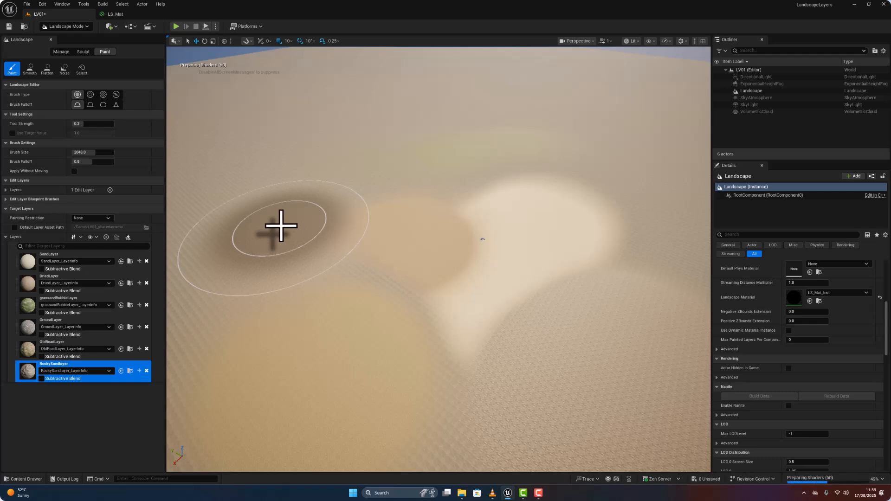
mouse_move(281, 226)
mouse_down()
mouse_move(287, 255)
mouse_move(252, 249)
mouse_move(344, 239)
mouse_up()
drag(206, 200, 239, 239)
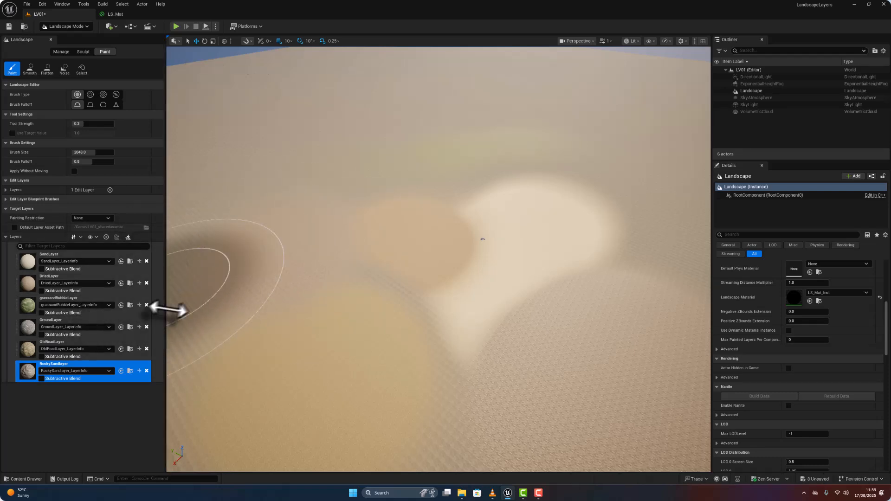